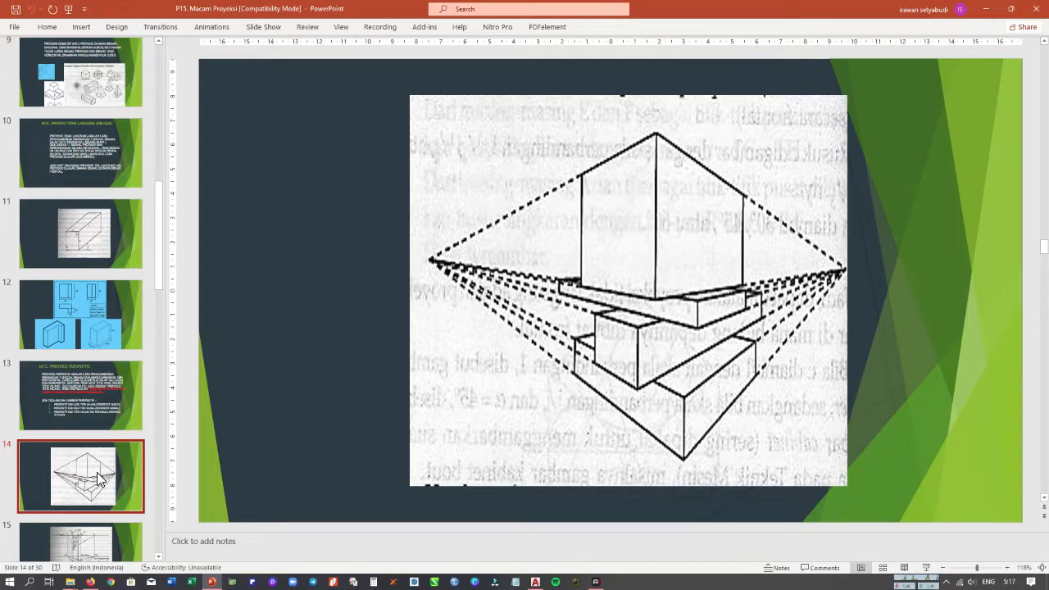
Review the perspective projection slides 14 to 16 and the orthogonal projection explanation on slide 17.
click(96, 480)
scroll(94, 482, down, 1)
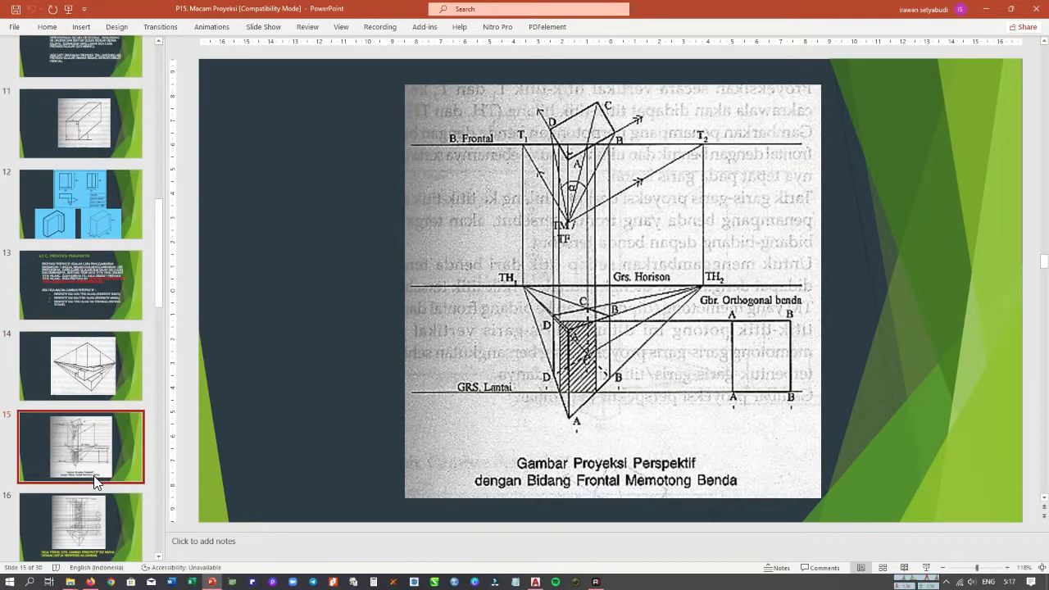
scroll(93, 459, down, 2)
click(92, 449)
scroll(84, 465, down, 2)
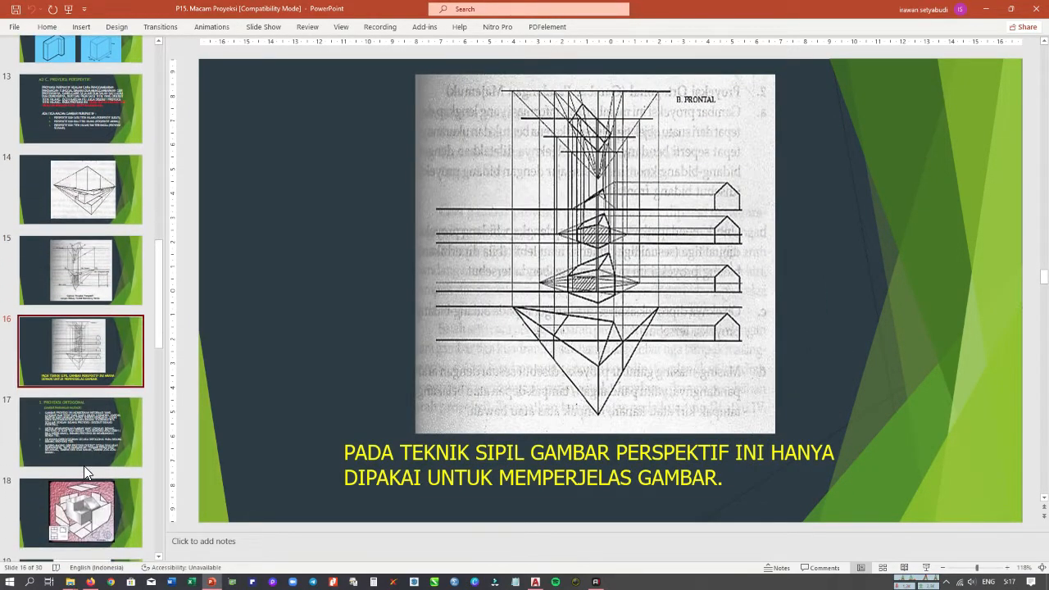
click(98, 439)
click(92, 506)
click(87, 434)
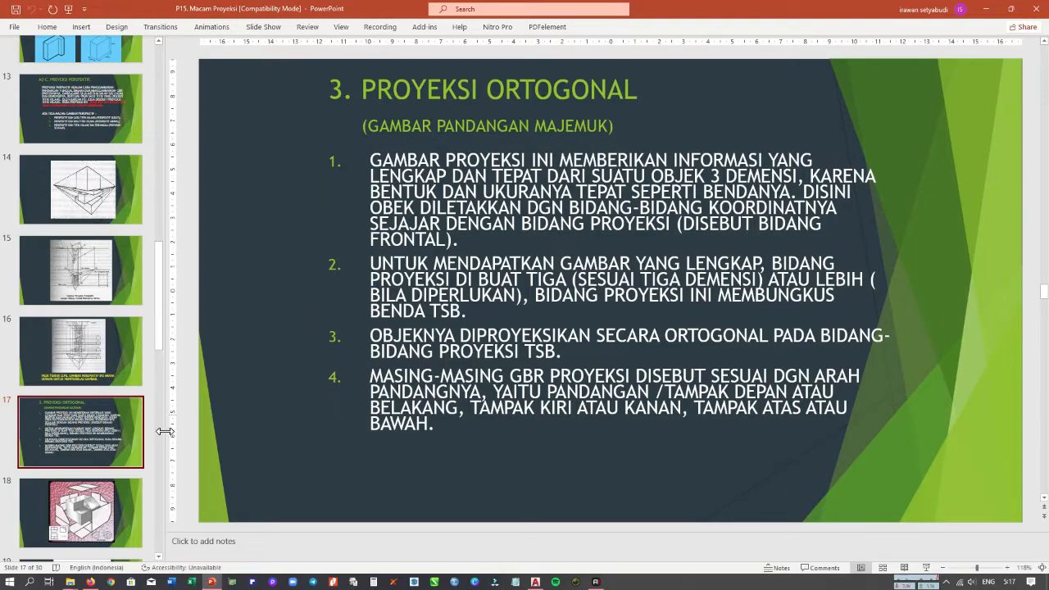
Examine the orthogonal projection illustrations on slides 18 to 21, ending with the European-method view layout.
scroll(105, 477, down, 1)
click(97, 479)
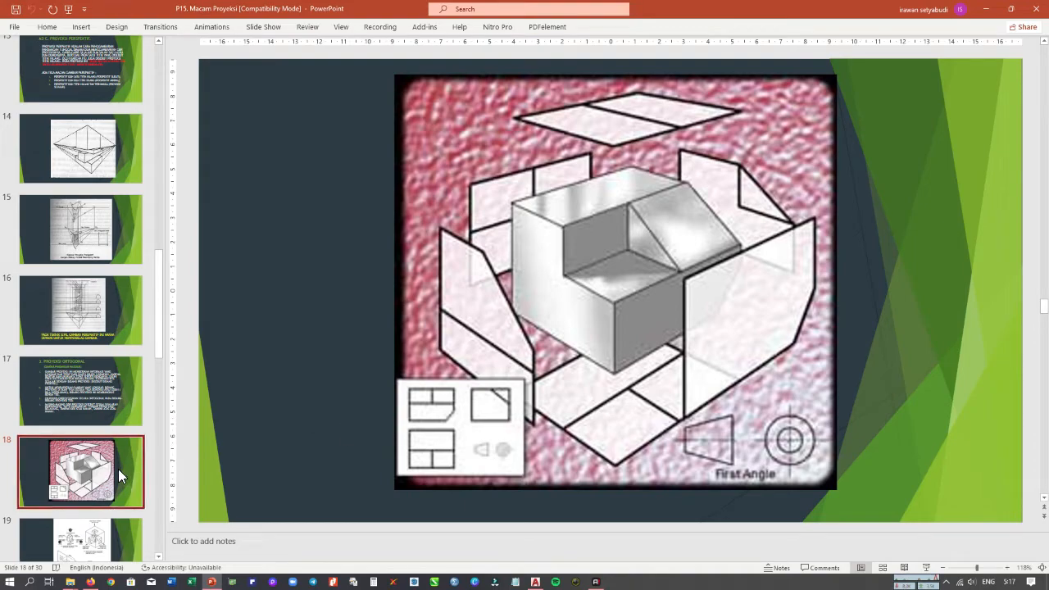
scroll(117, 471, down, 1)
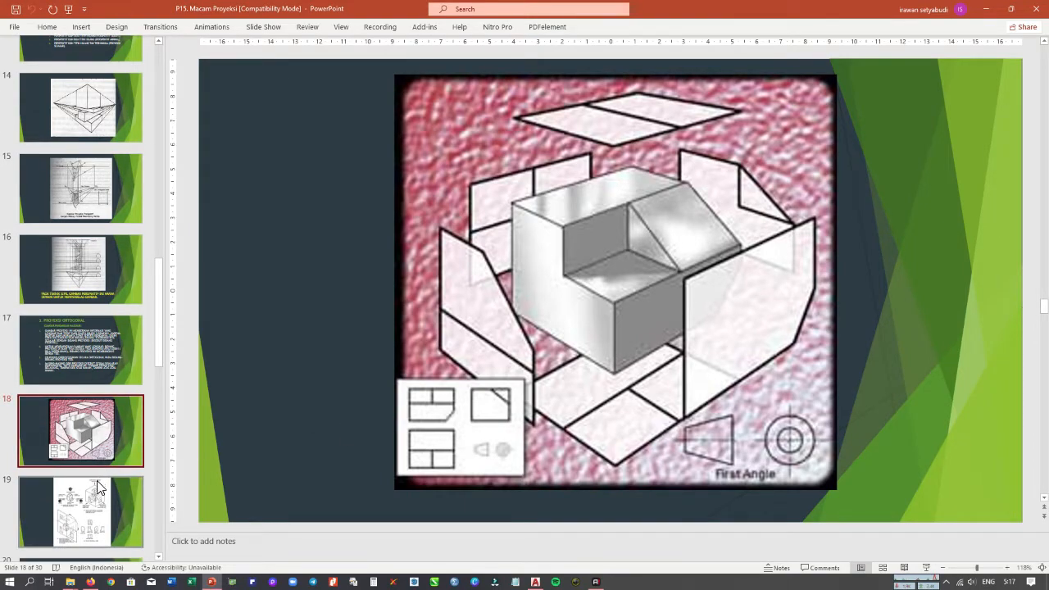
scroll(96, 479, down, 1)
click(88, 437)
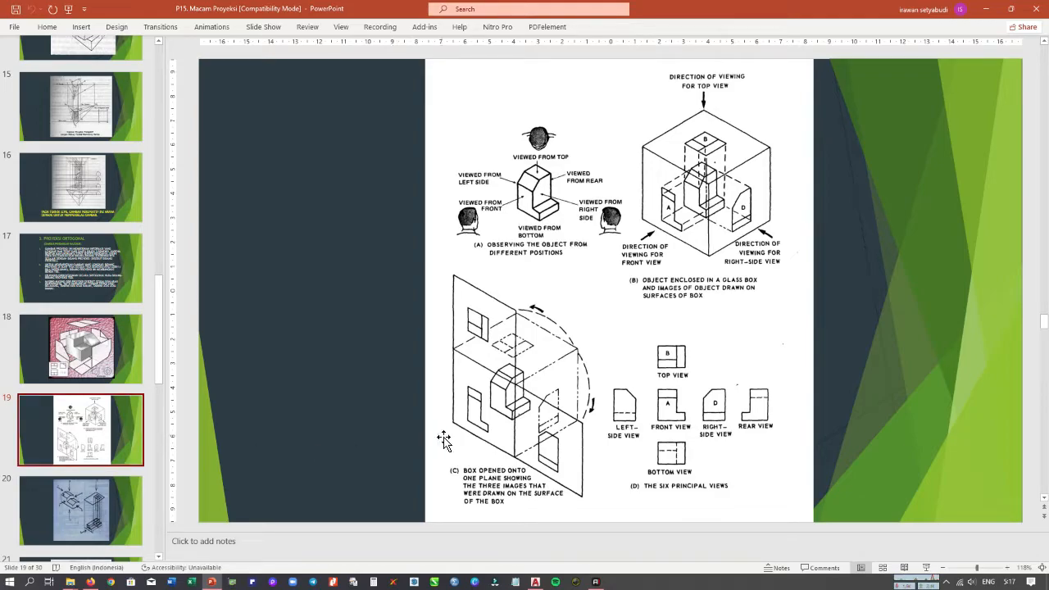
scroll(89, 471, down, 1)
click(89, 459)
click(85, 506)
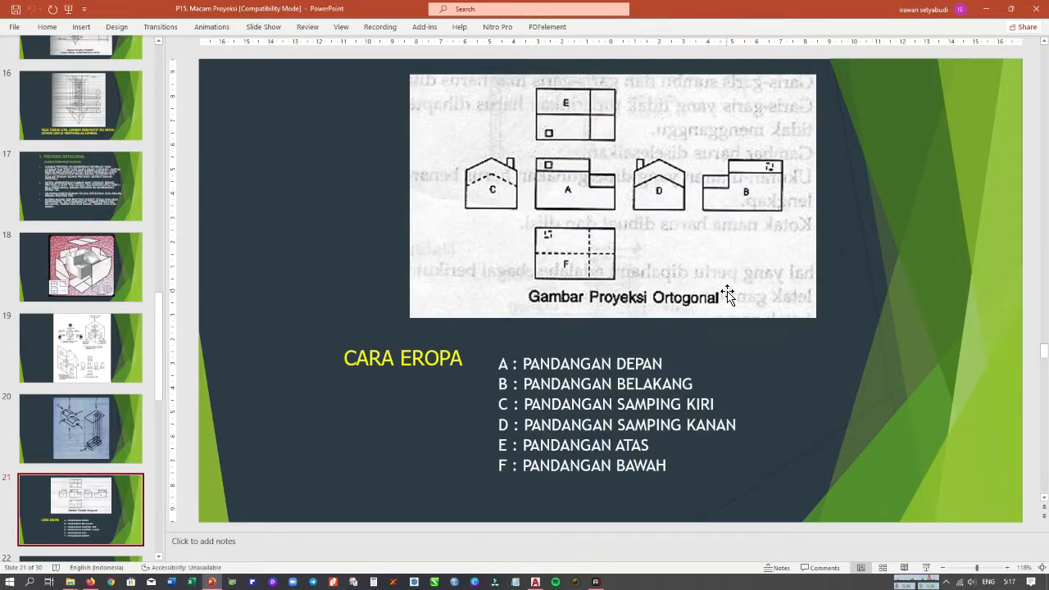
Review the remaining slides on European and American projection, up to the dimensioned isometric block on slide 28.
scroll(75, 441, down, 5)
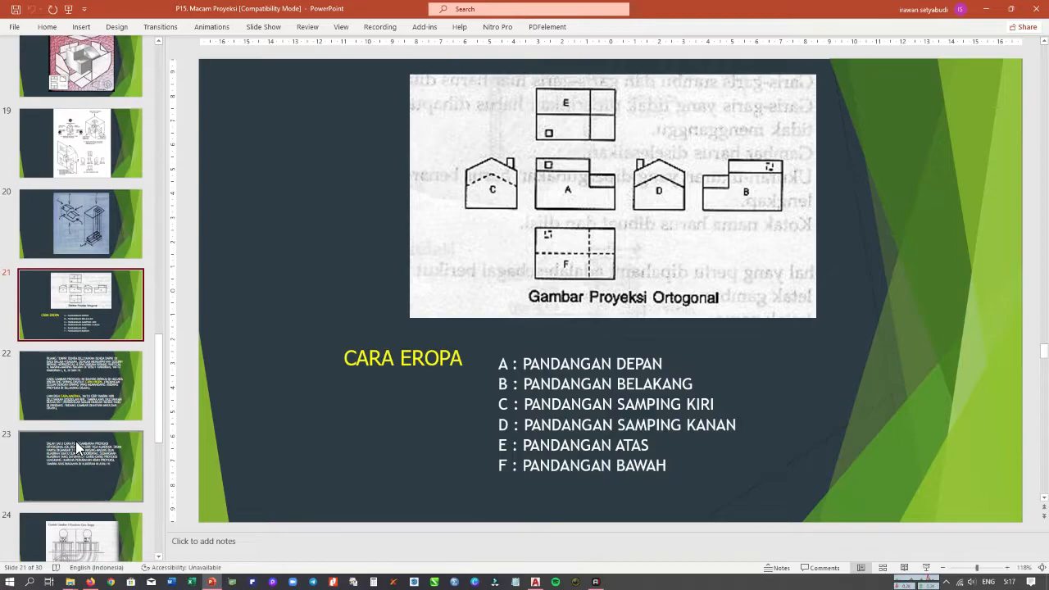
click(79, 355)
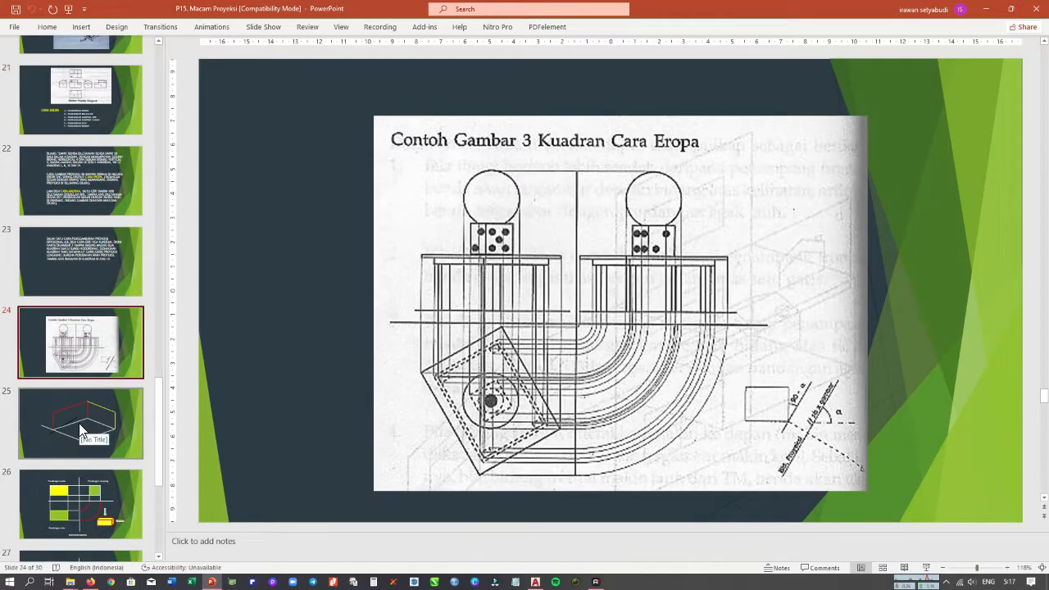
click(82, 428)
click(80, 479)
scroll(85, 467, down, 4)
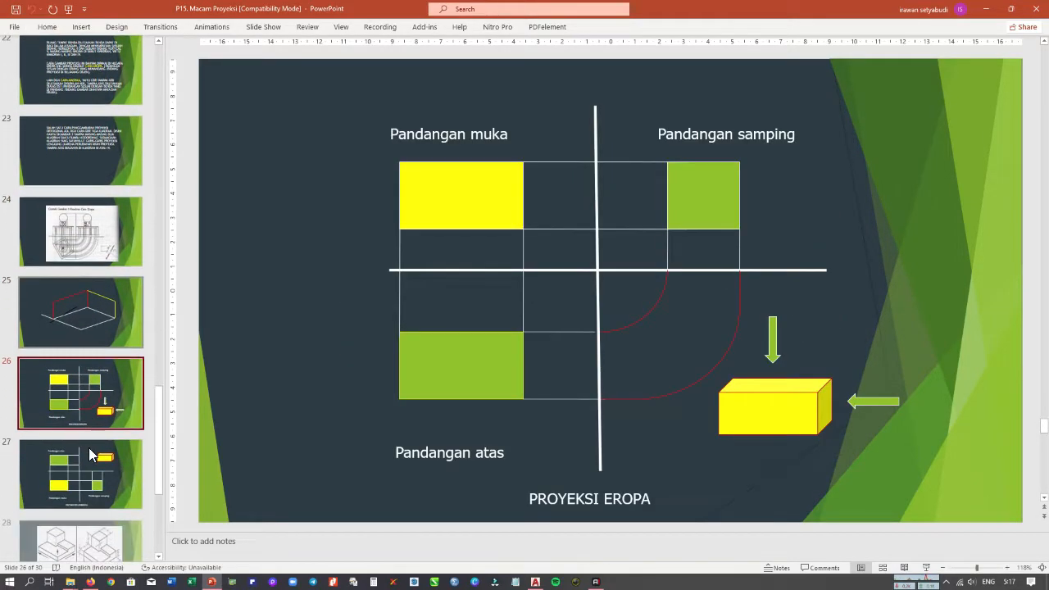
click(82, 377)
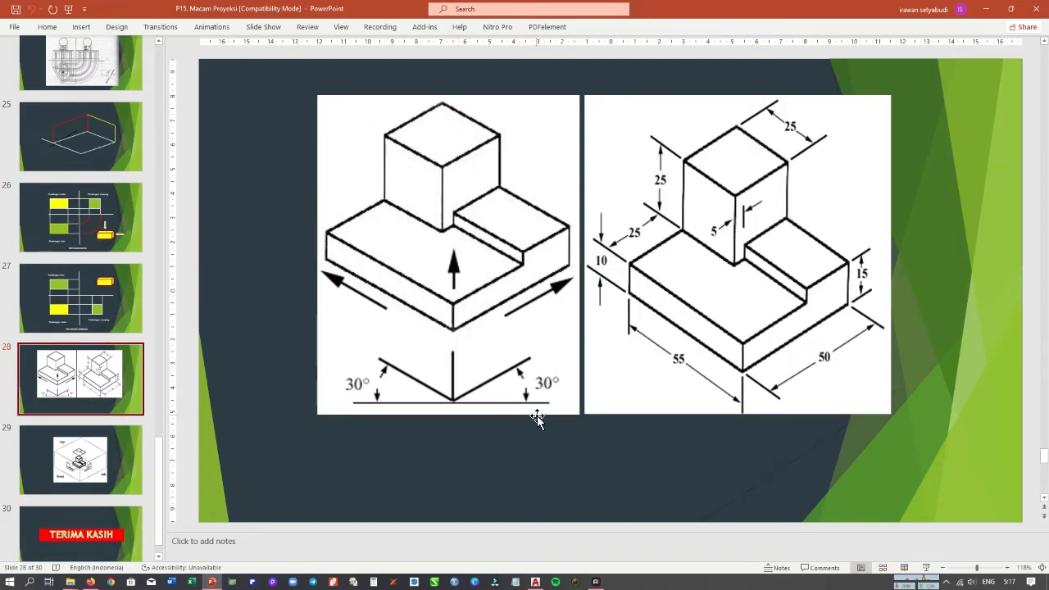
Switch to AutoCAD and copy the TAMPAK ATAS plan geometry beneath TAMPAK DEPAN in Drawing1_Gamtek.
click(535, 582)
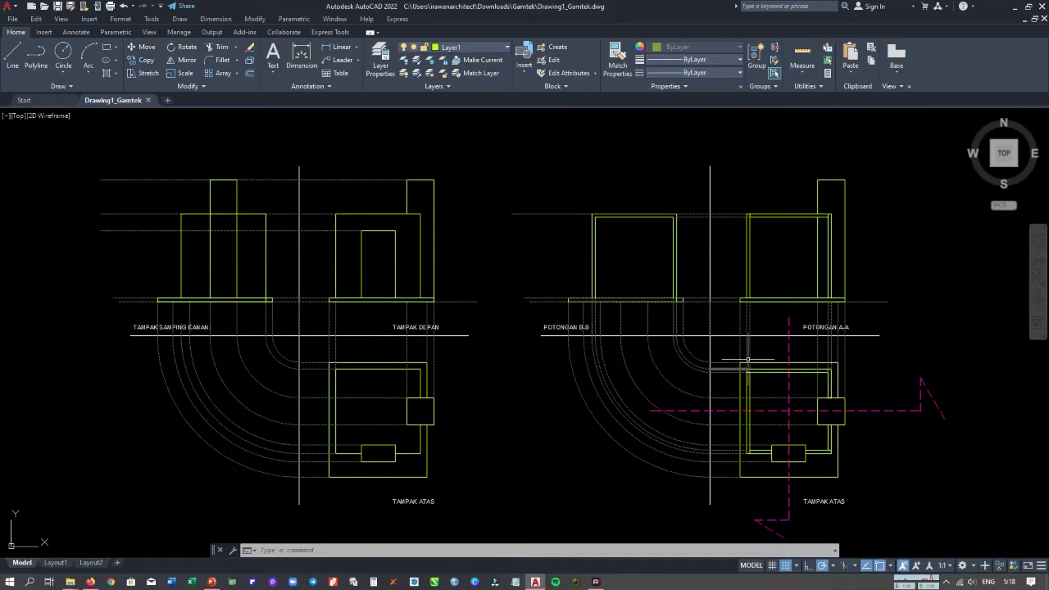
click(313, 354)
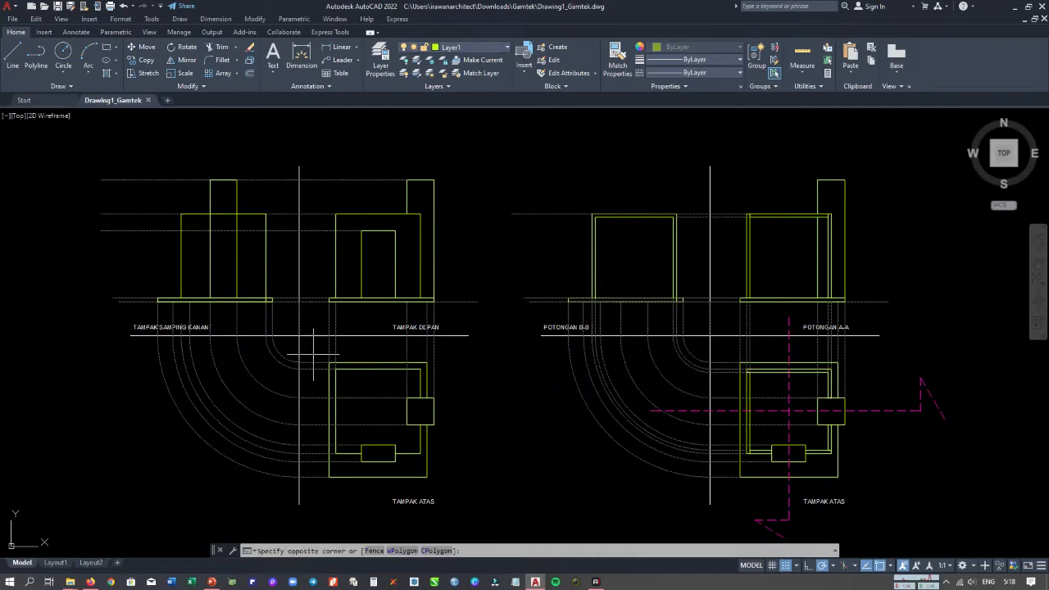
click(447, 482)
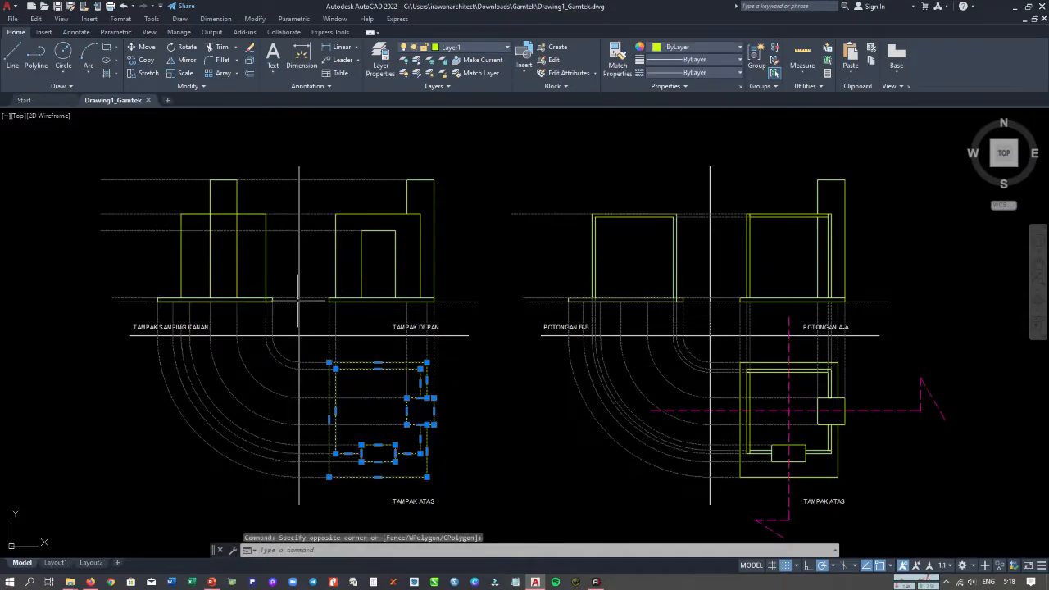
key(ctrl+c)
Create a new drawing and paste the copied plan into it.
click(24, 100)
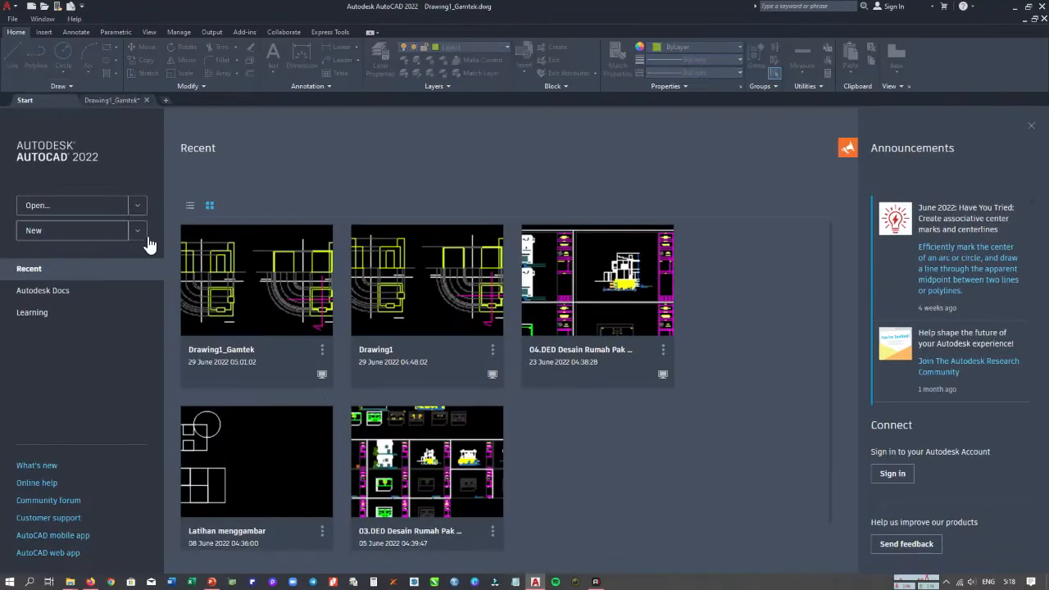
click(68, 232)
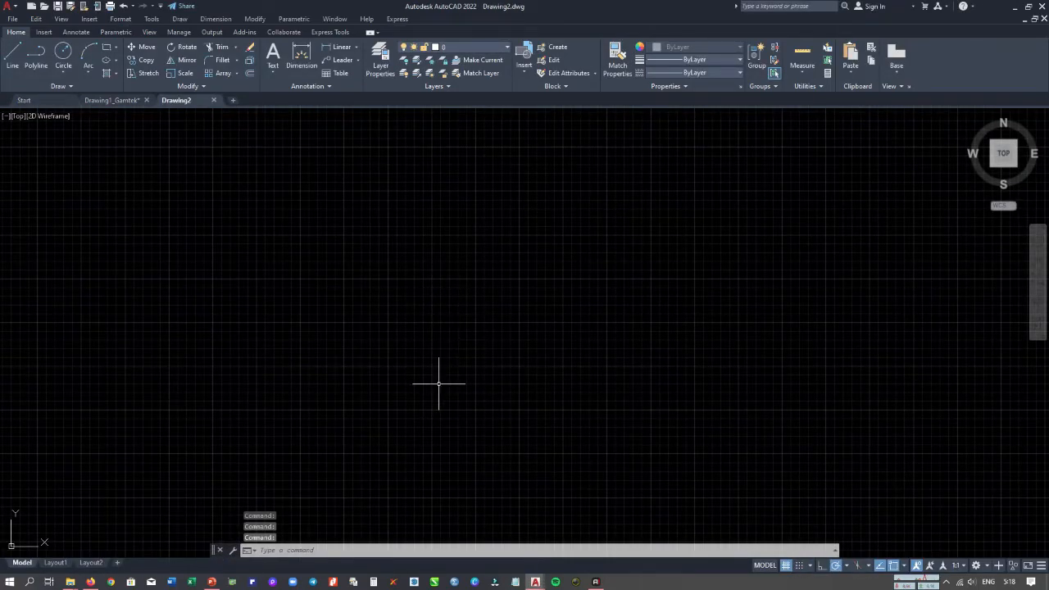
key(ctrl+v)
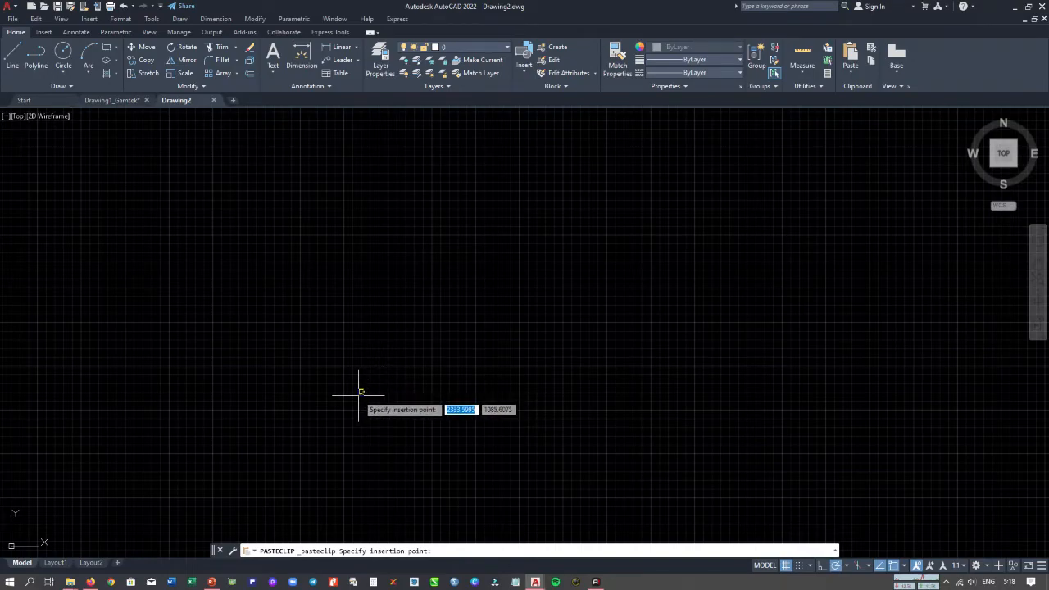
click(366, 399)
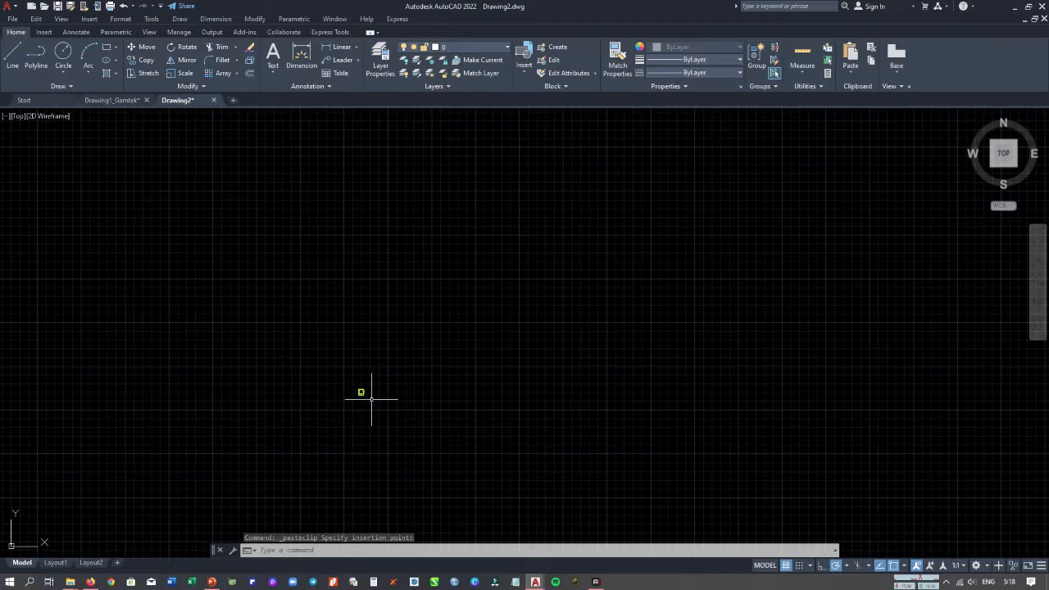
Frame the pasted plan with a window zoom and set the view to SE Isometric.
scroll(369, 401, up, 3)
scroll(364, 397, up, 2)
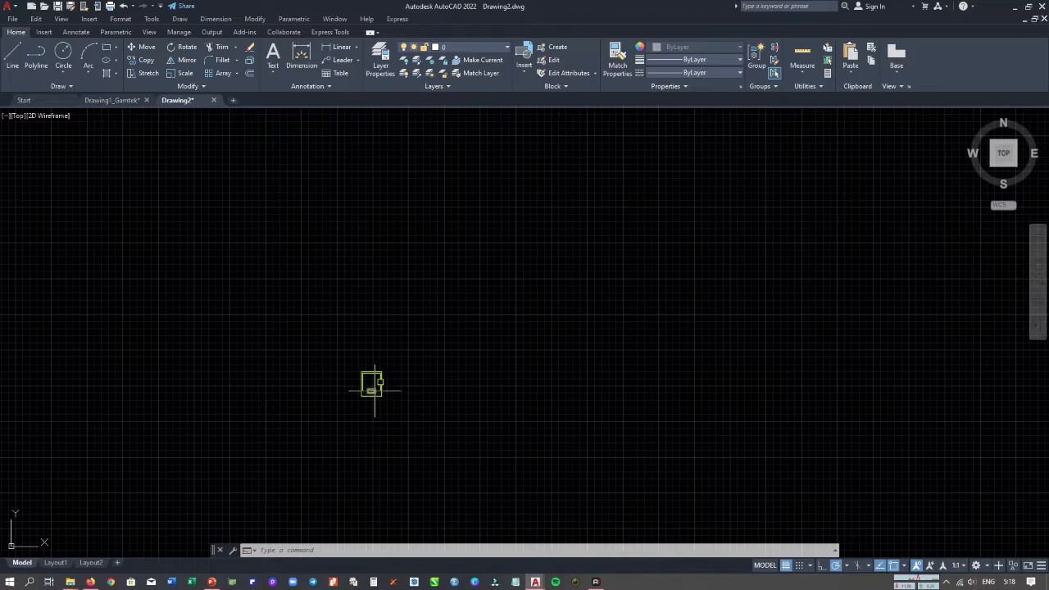
scroll(377, 397, up, 5)
scroll(374, 389, down, 8)
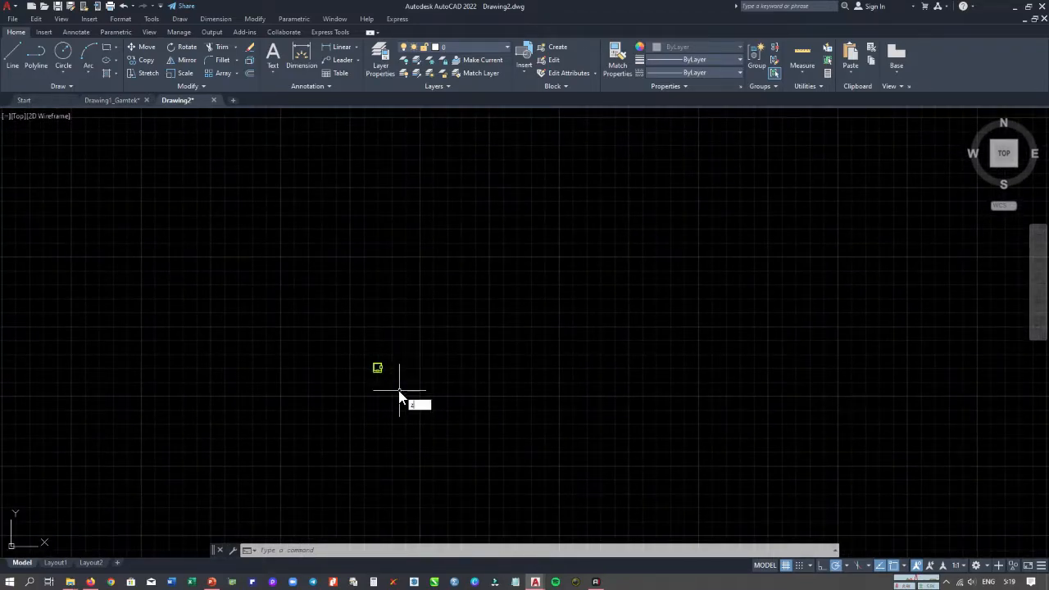
key(Return)
click(362, 358)
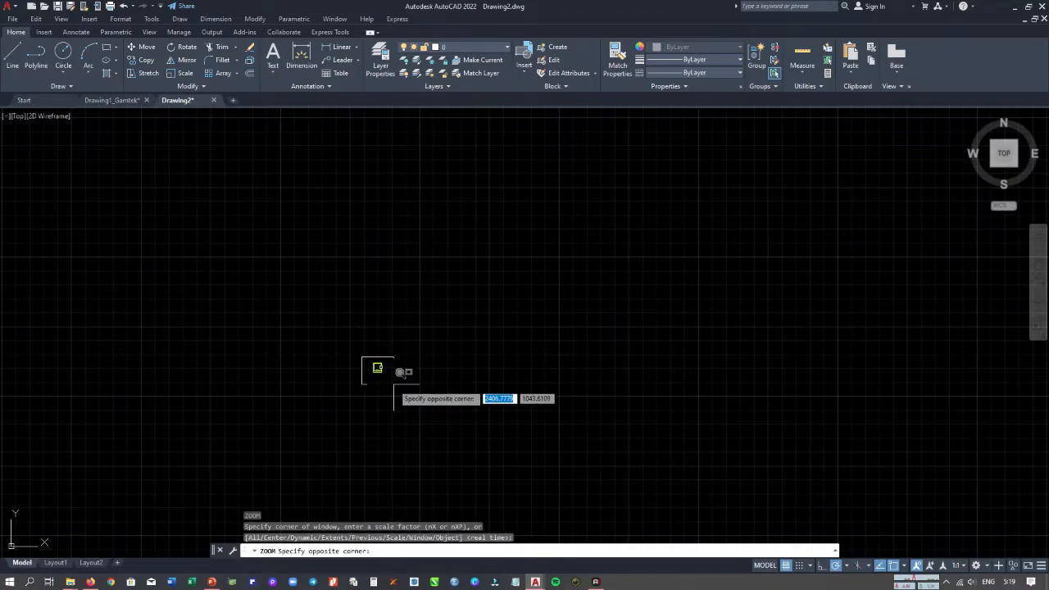
click(393, 382)
middle_drag(468, 334, 407, 355)
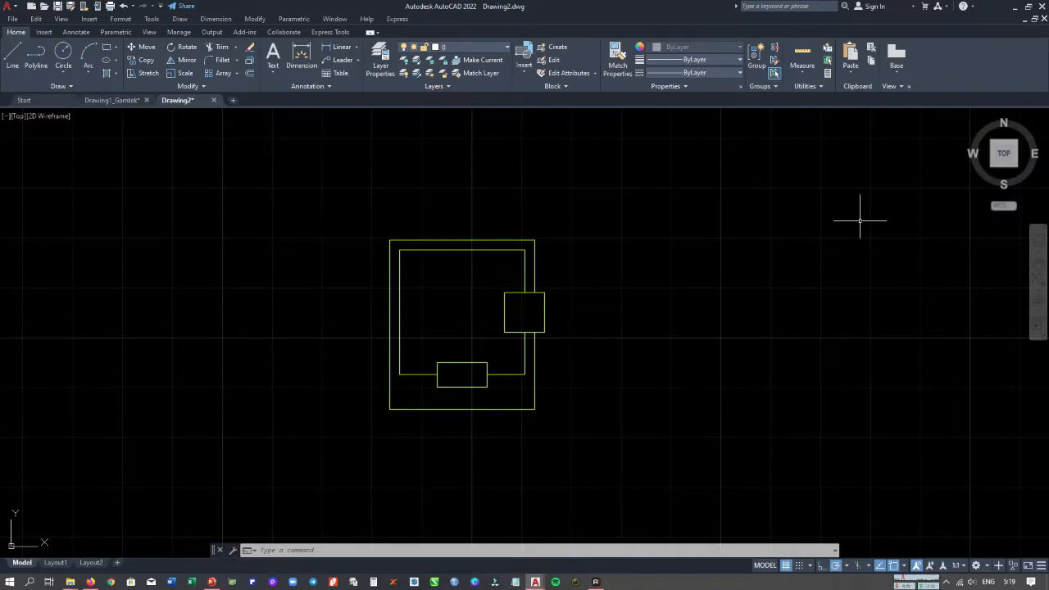
click(1018, 168)
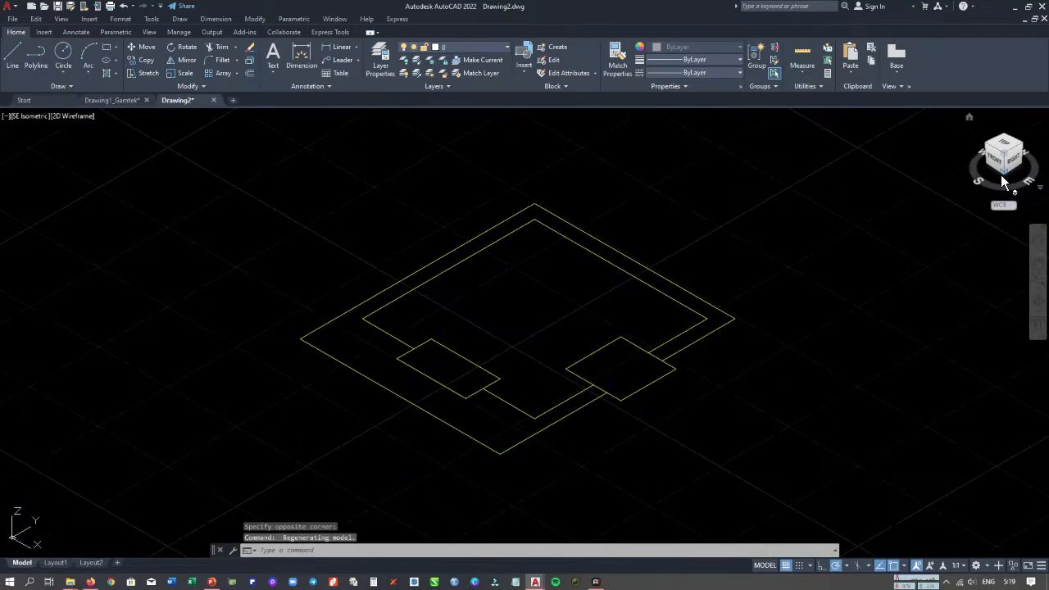
middle_drag(566, 306, 590, 323)
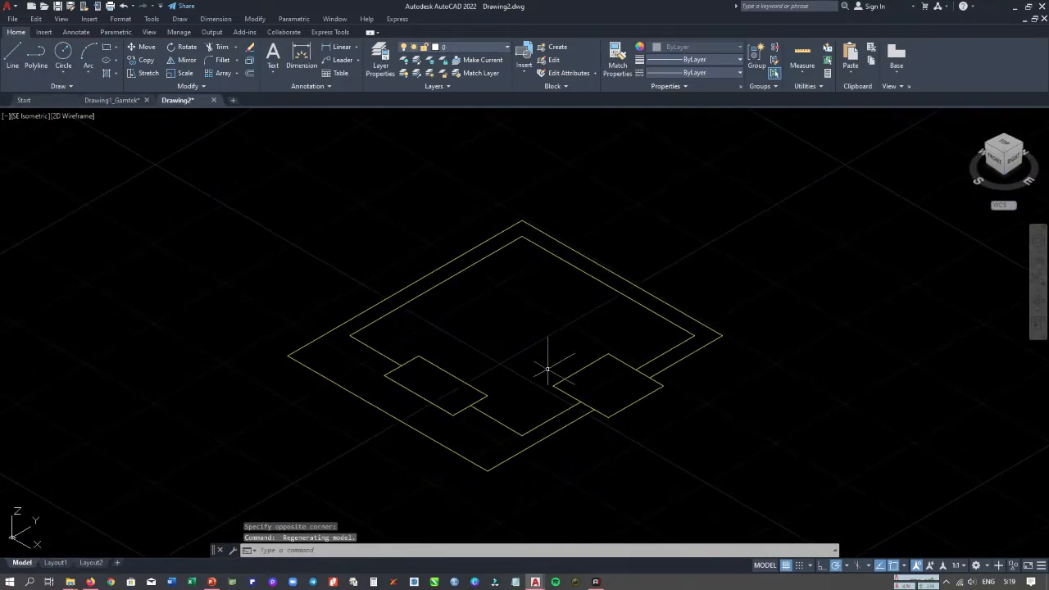
middle_drag(522, 384, 534, 365)
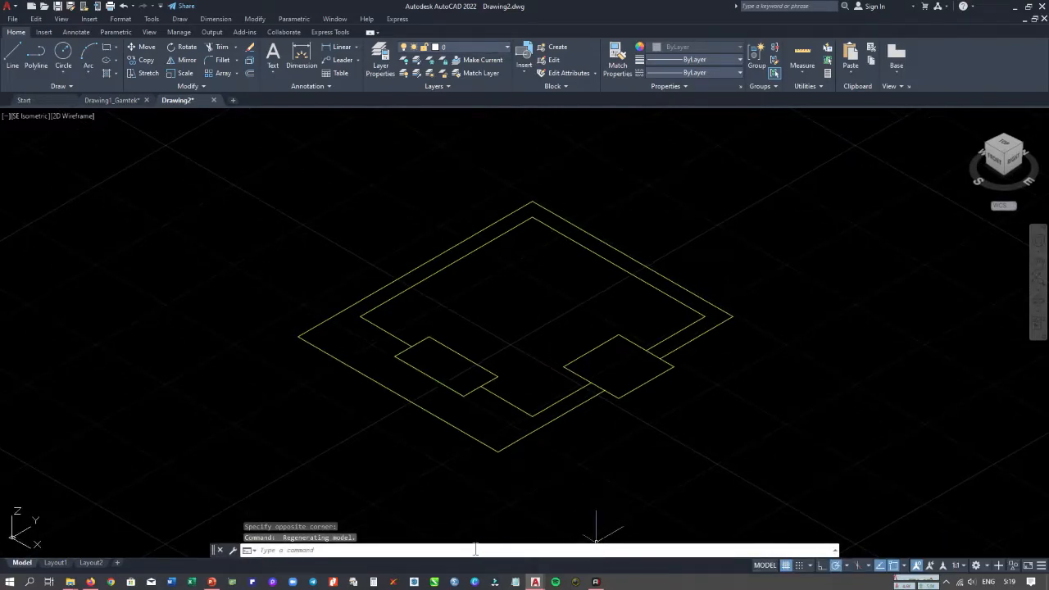
Switch to PowerPoint and review the isometric block on slides 28 and 29 and the isometric projection definition on slide 9.
click(212, 581)
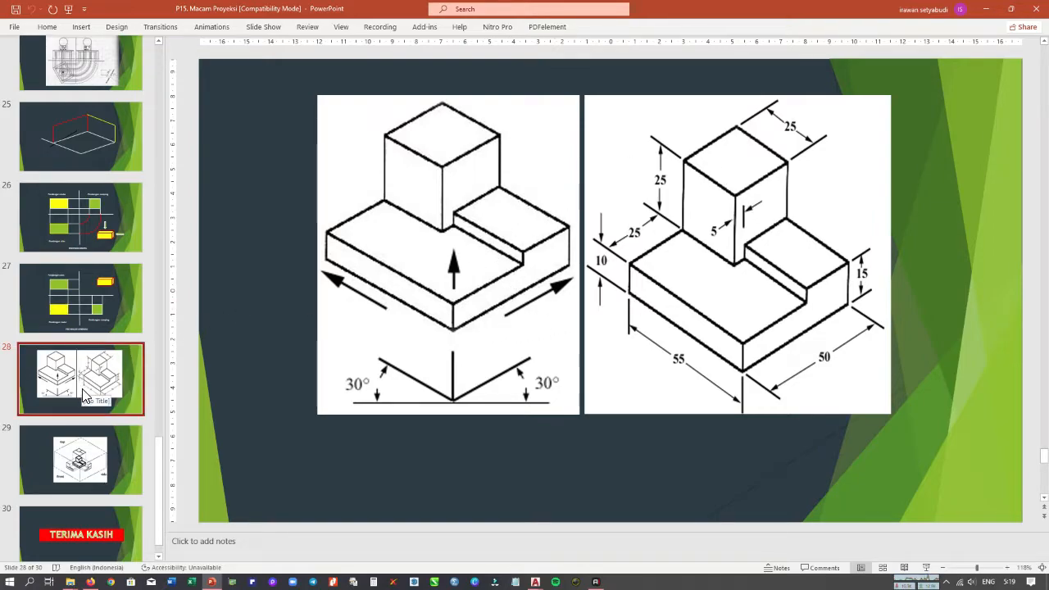
click(49, 474)
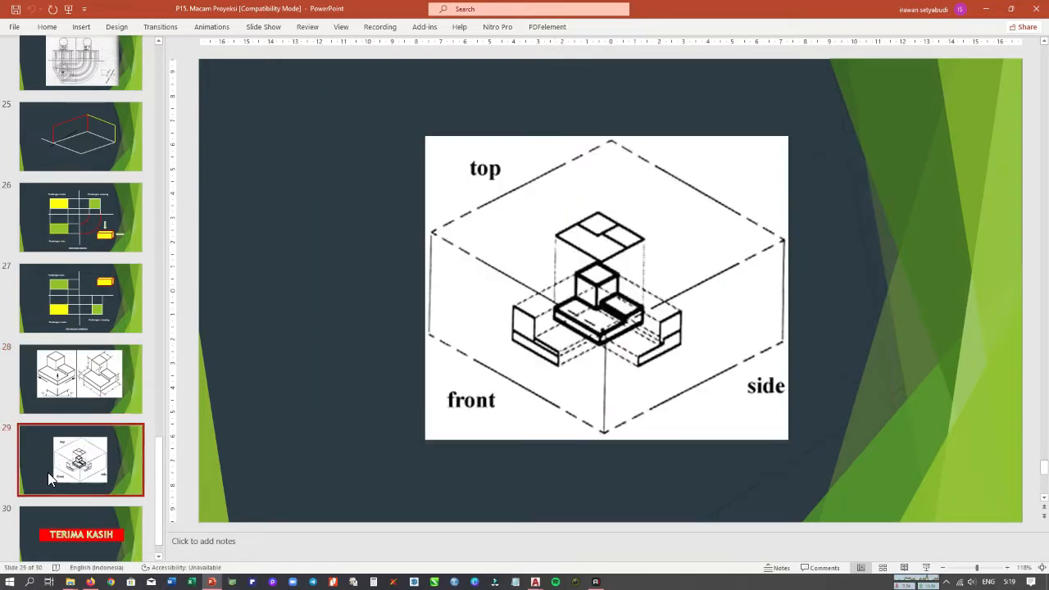
click(79, 385)
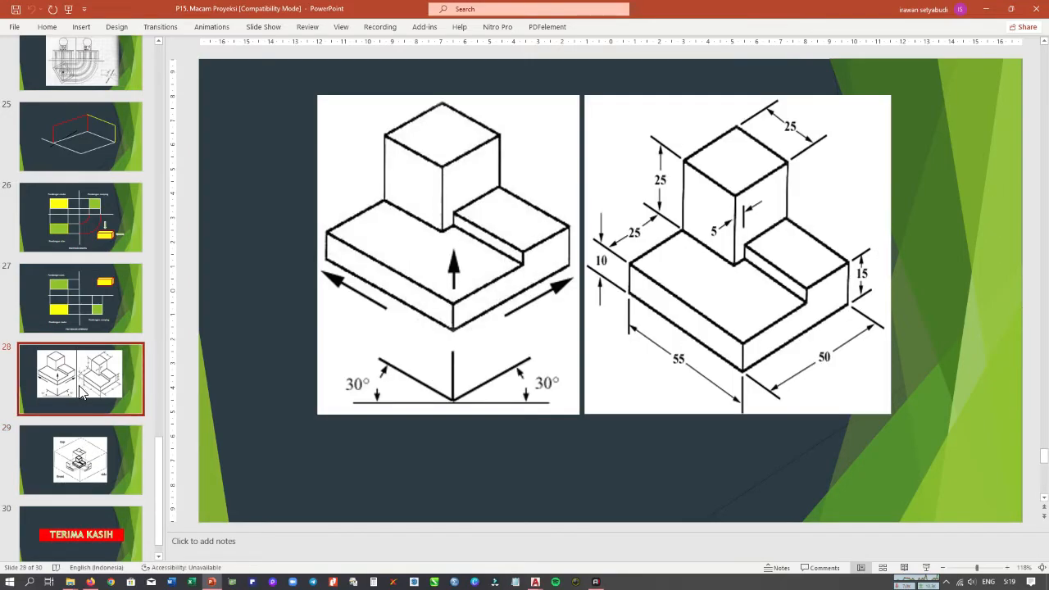
scroll(79, 385, up, 5)
scroll(78, 385, up, 9)
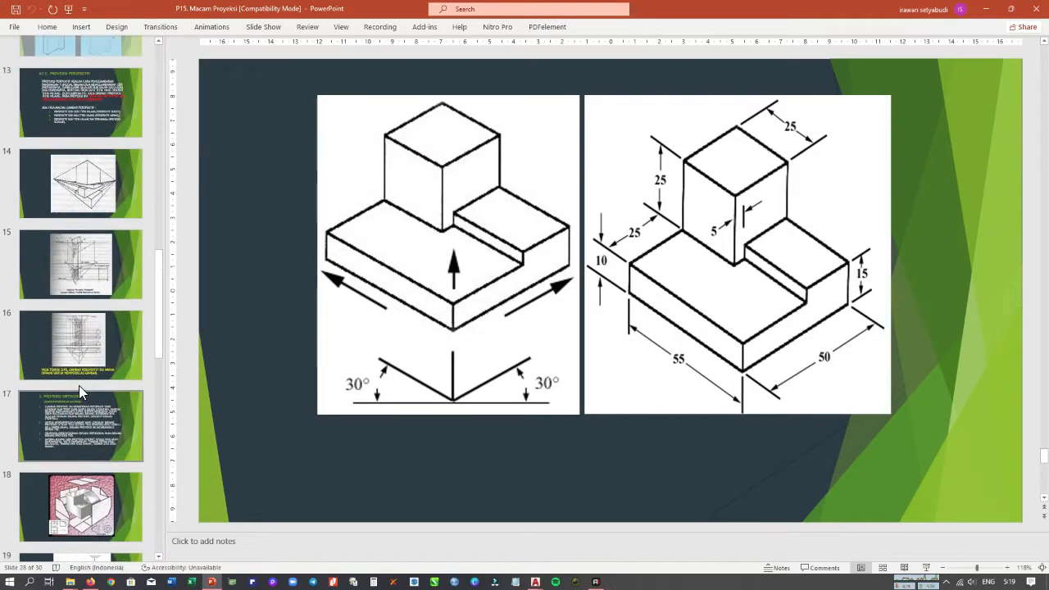
scroll(78, 386, up, 3)
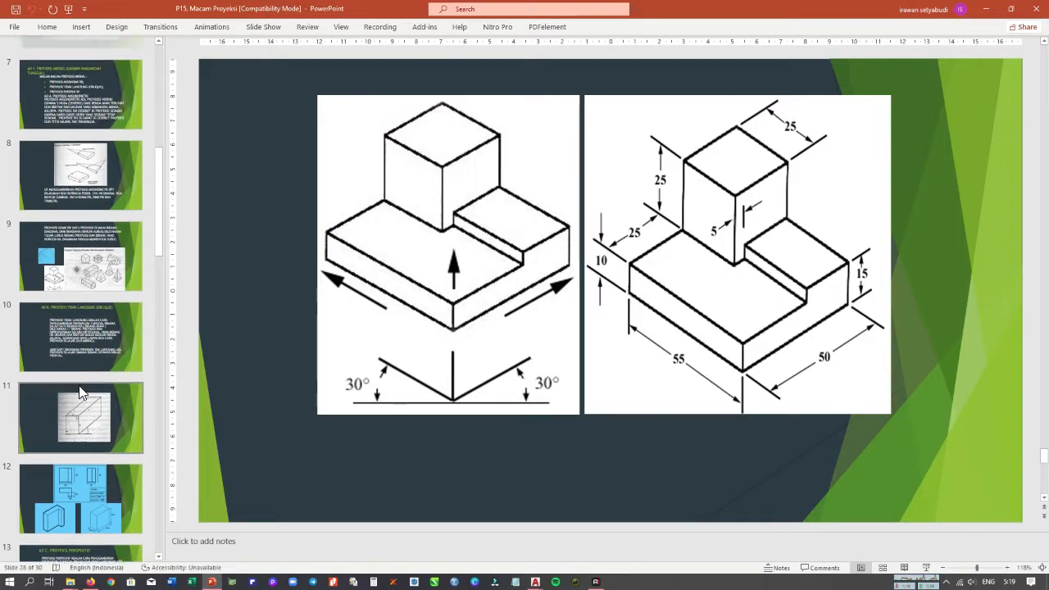
click(76, 317)
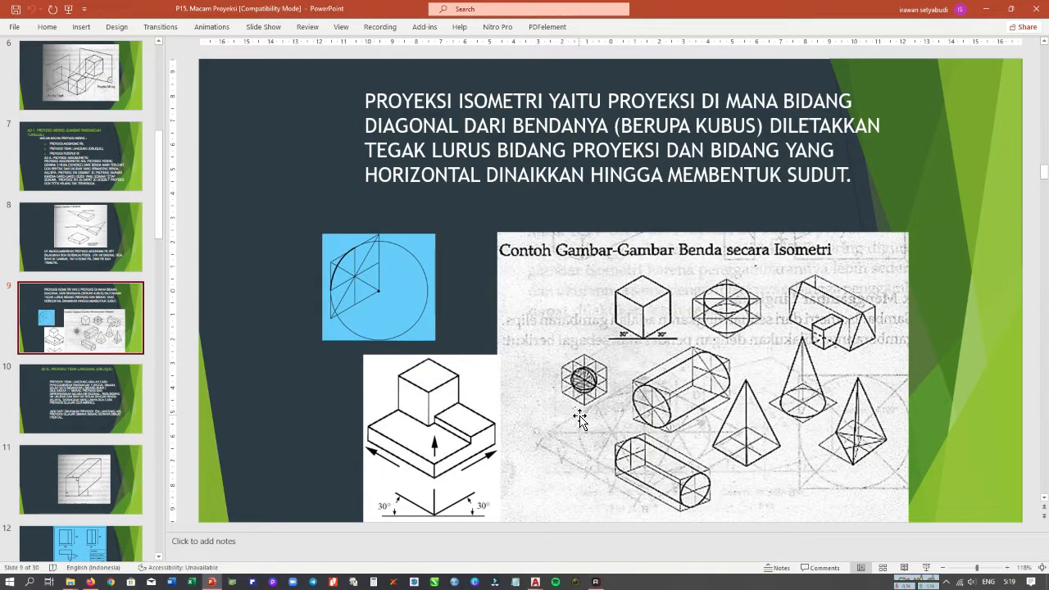
Switch back to AutoCAD, look at the plan from the top, and restore the SE Isometric view.
key(alt+Tab)
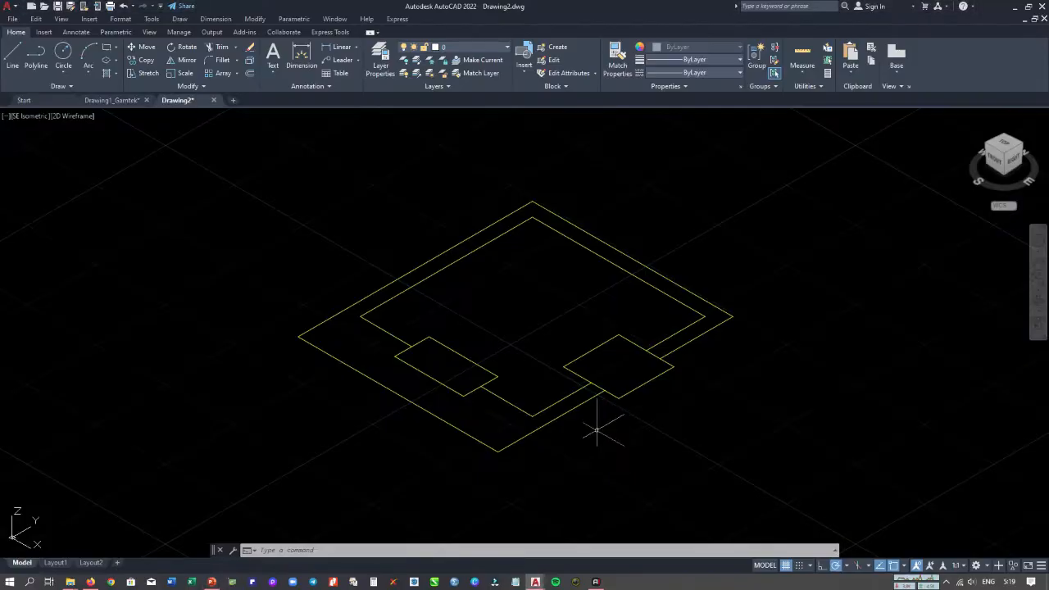
scroll(522, 348, down, 5)
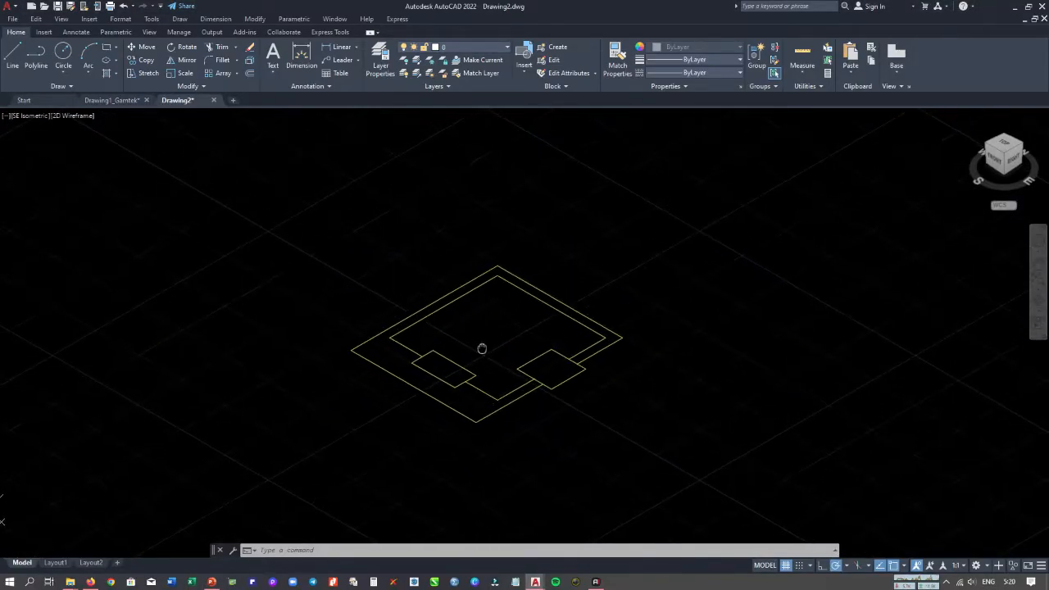
drag(998, 155, 1013, 163)
click(1004, 146)
click(1016, 162)
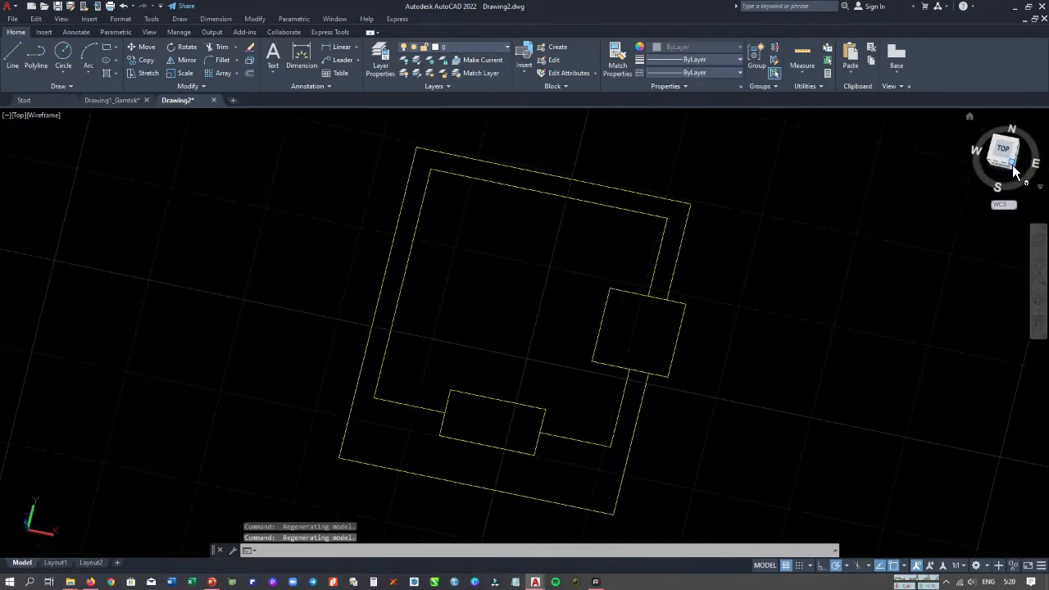
middle_drag(546, 368, 533, 363)
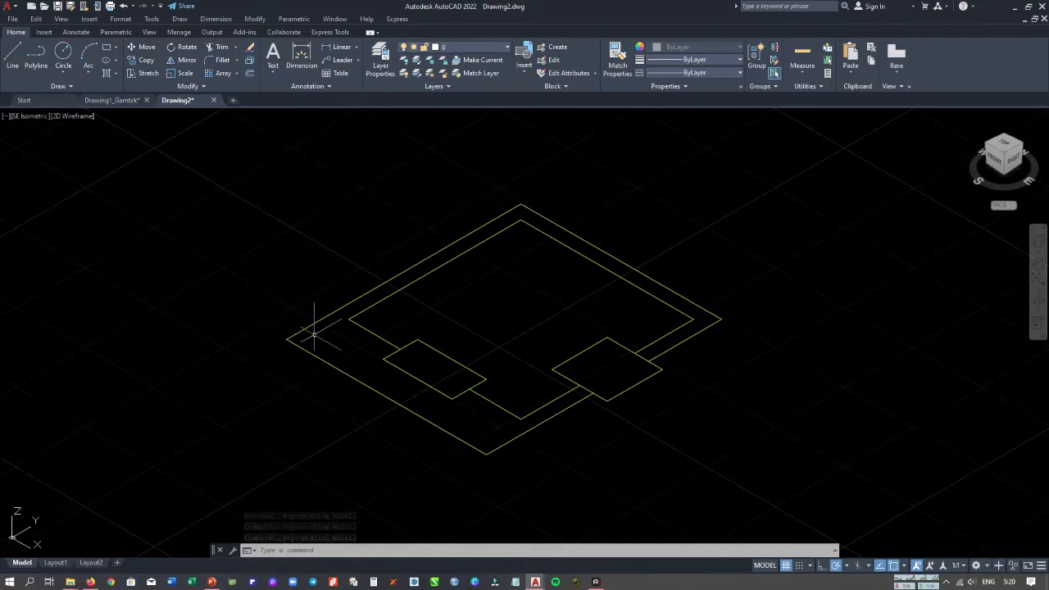
text(EX)
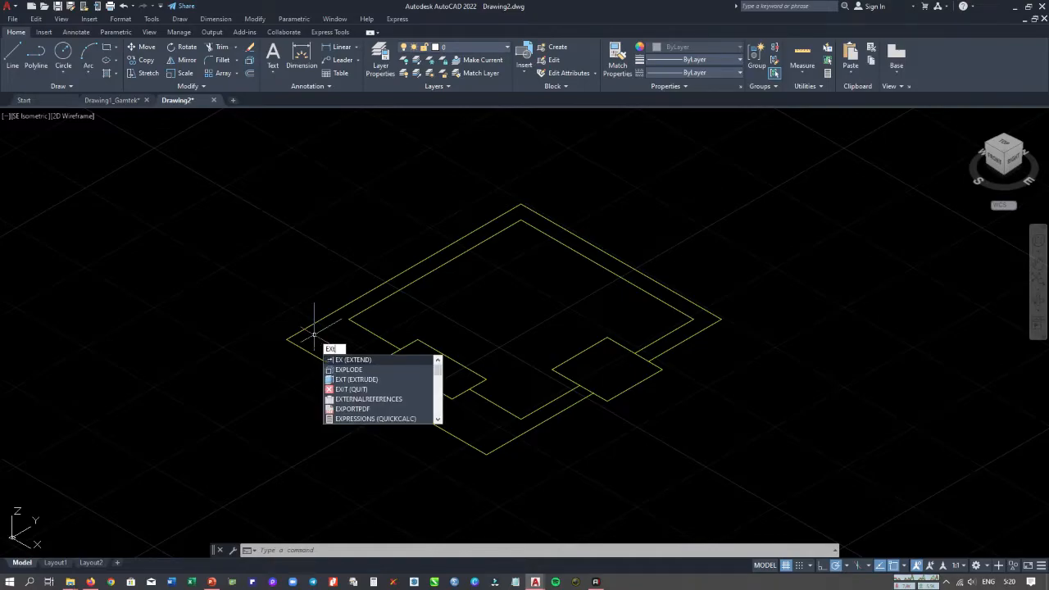
key(Escape)
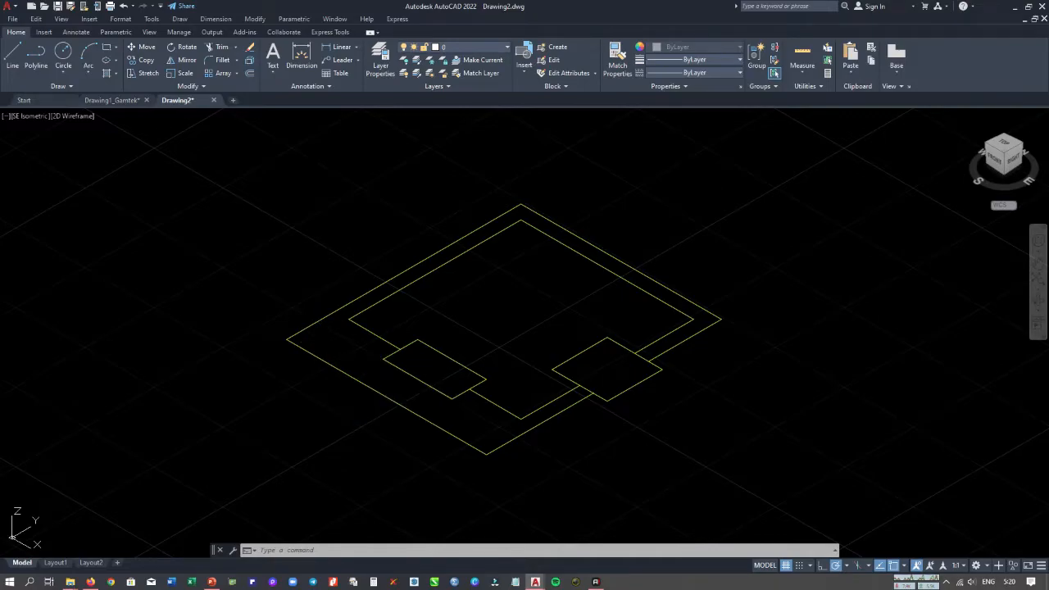
text(EXT)
key(Return)
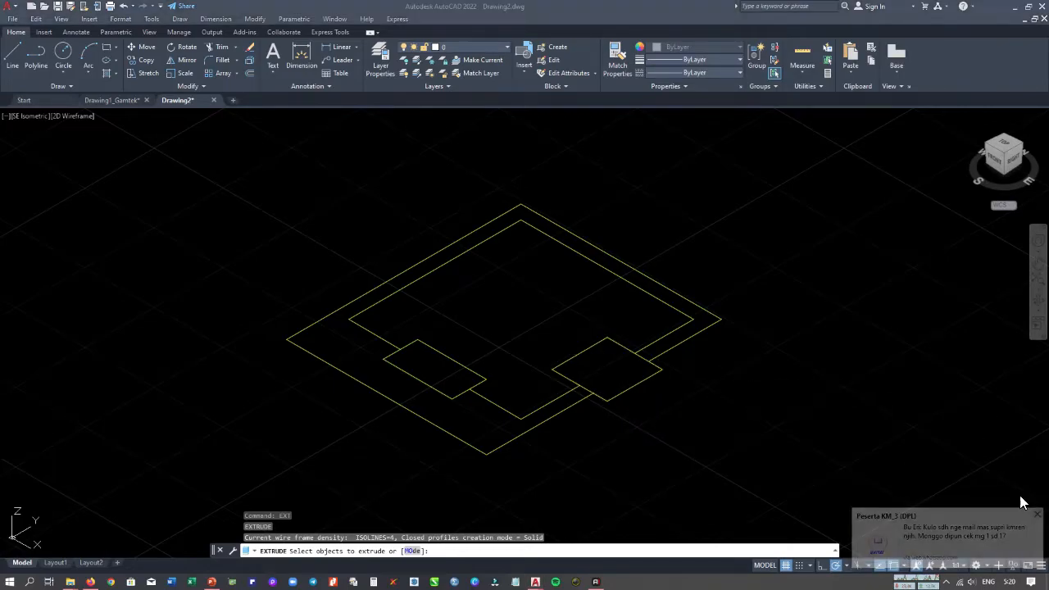
click(378, 391)
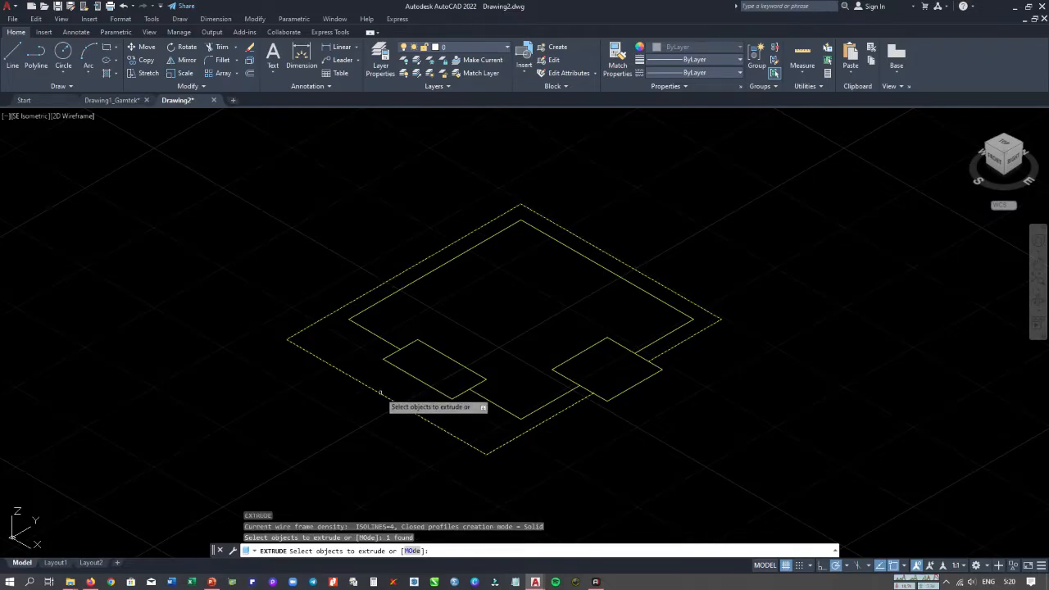
key(Return)
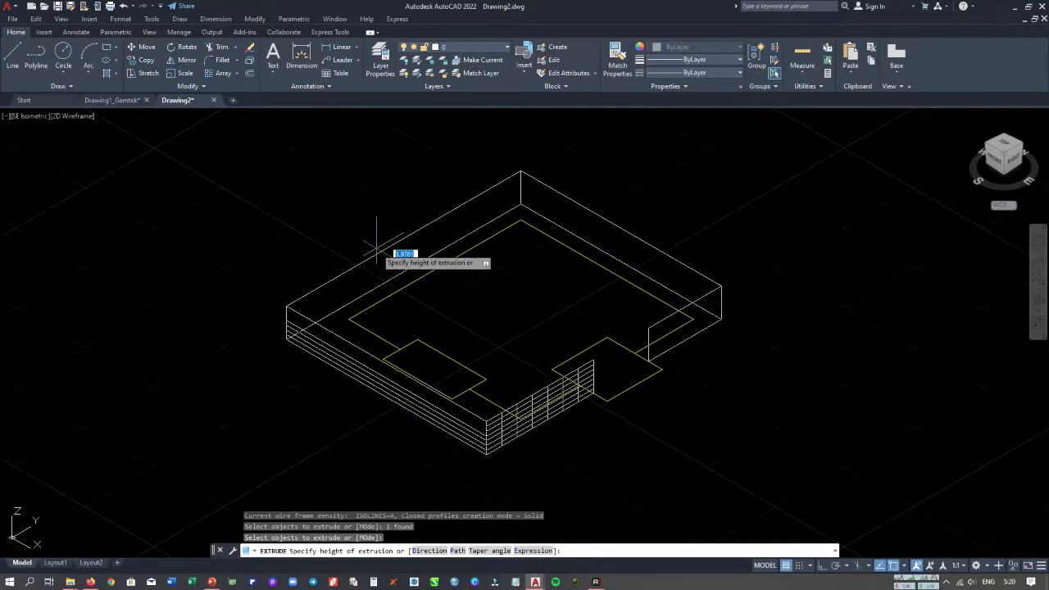
key(Escape)
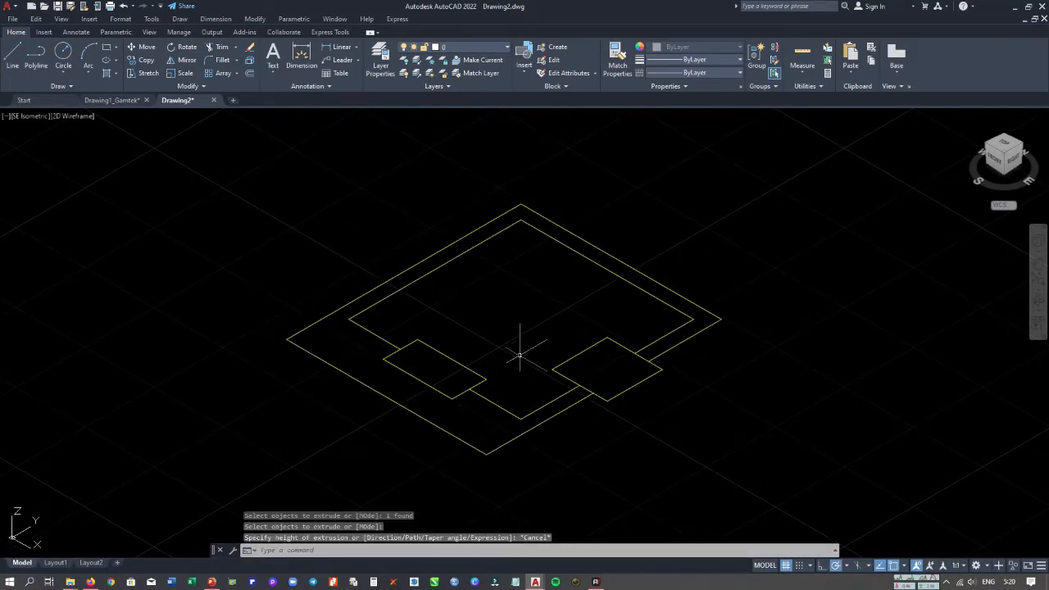
Draw a rectangle over the plan's outermost outline, from its west corner to the opposite east corner.
click(105, 52)
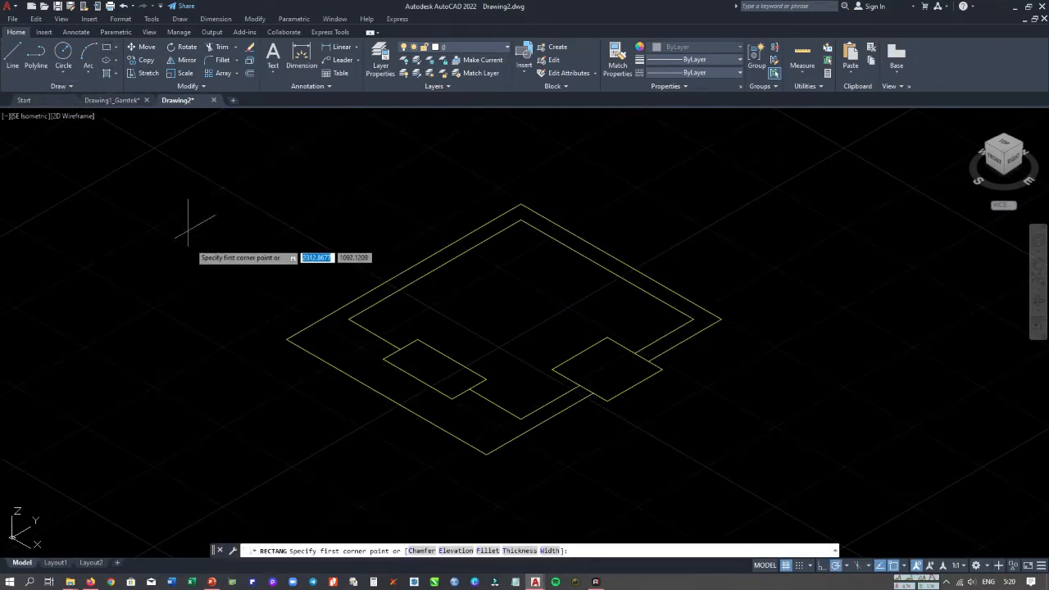
click(286, 339)
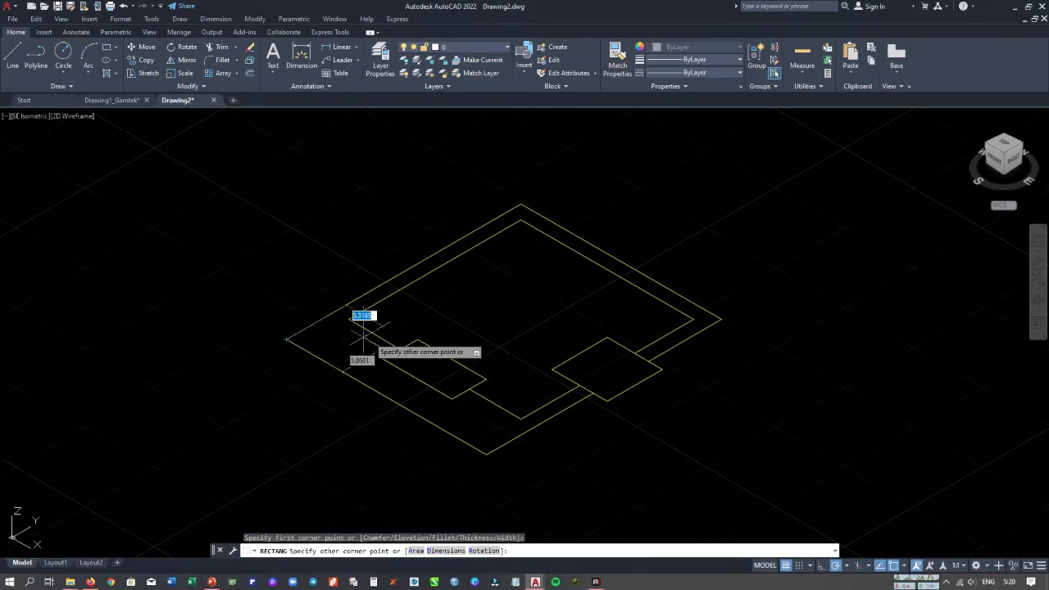
click(721, 318)
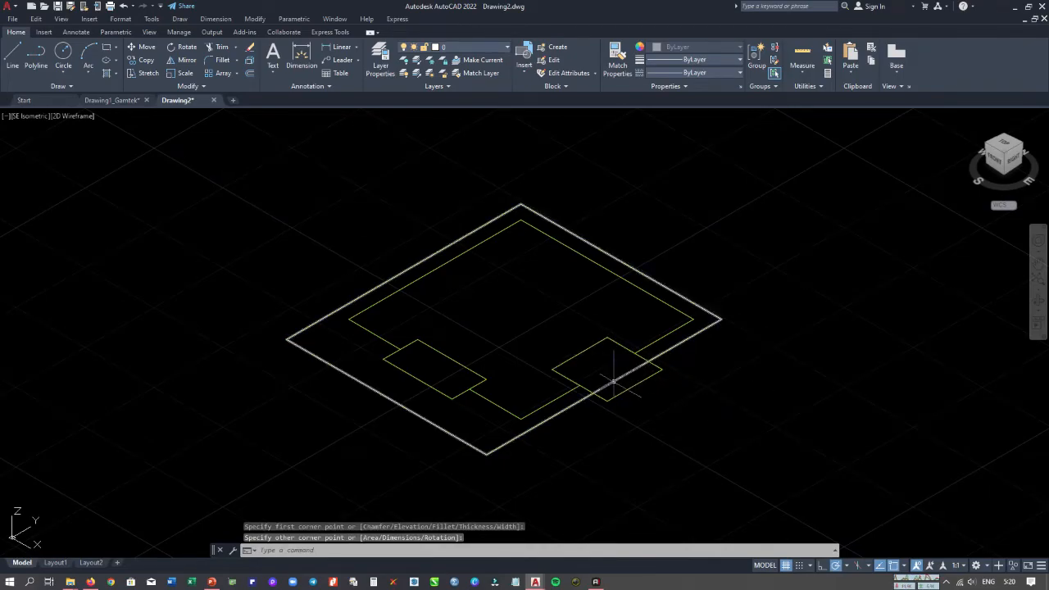
text(EXT)
key(Return)
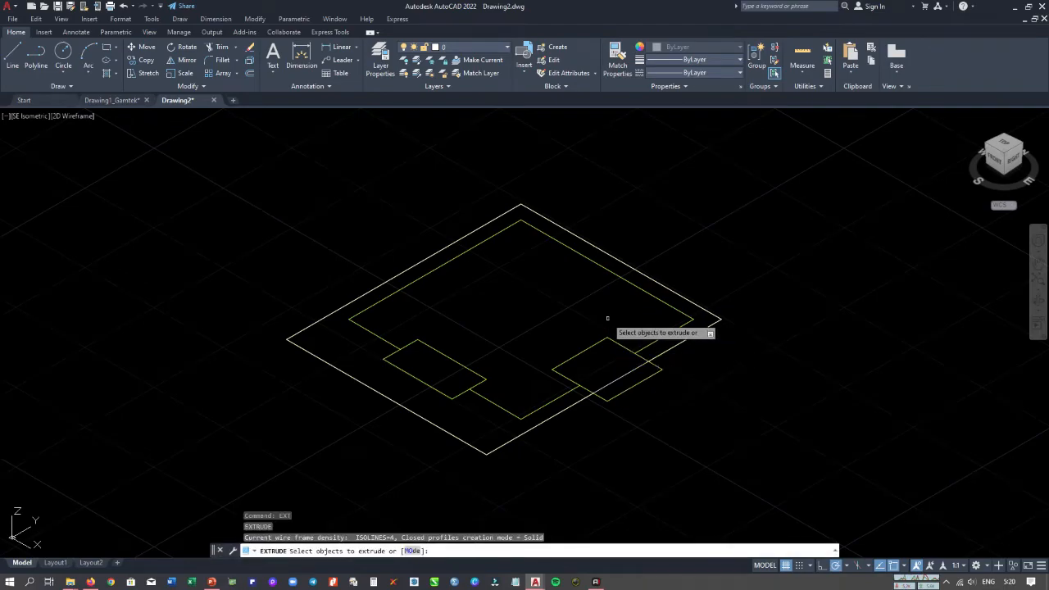
click(612, 379)
key(Return)
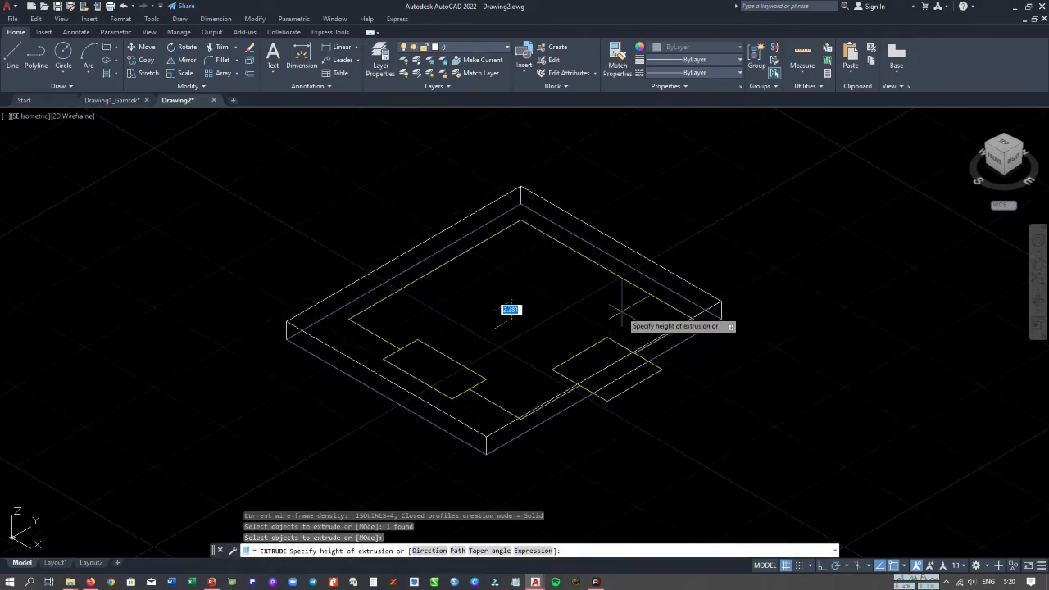
key(Escape)
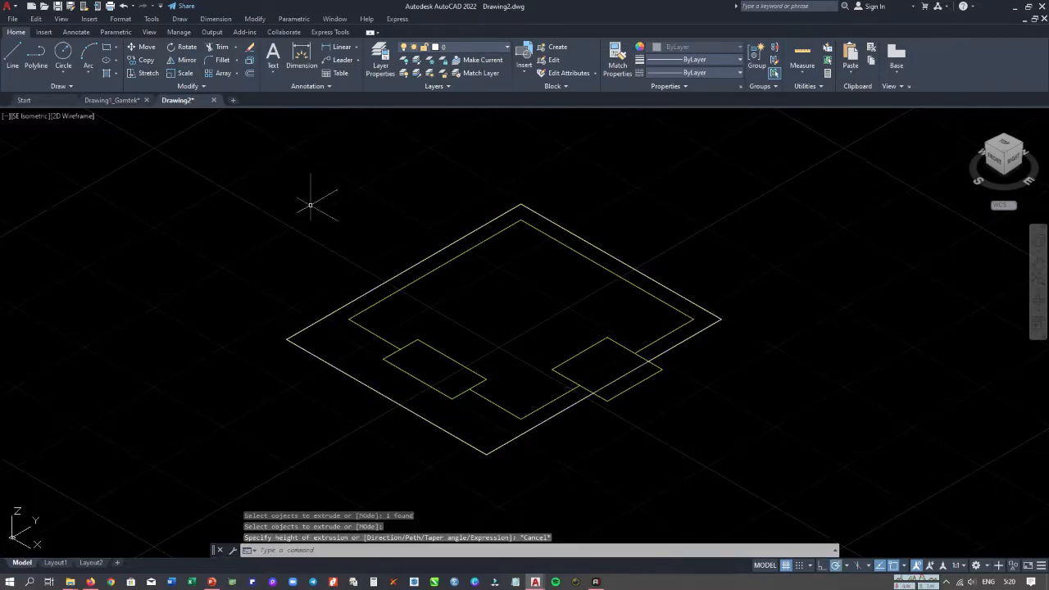
In Drawing1_Gamtek, measure the base slab's thickness at the left end of section POTONGAN B-B with object snap and grid snap turned off.
click(113, 99)
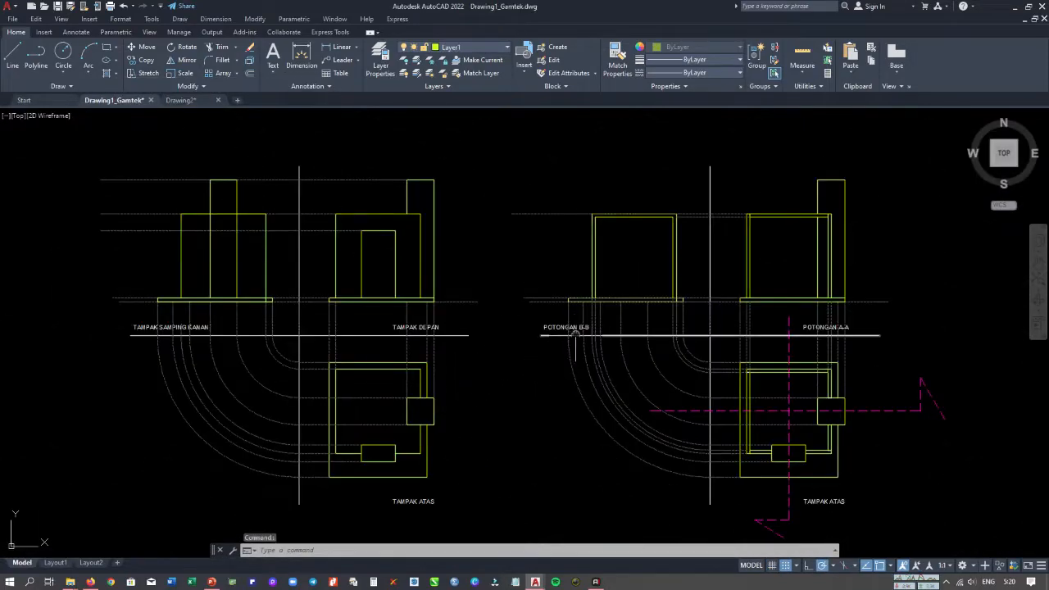
scroll(537, 328, up, 8)
text(d)
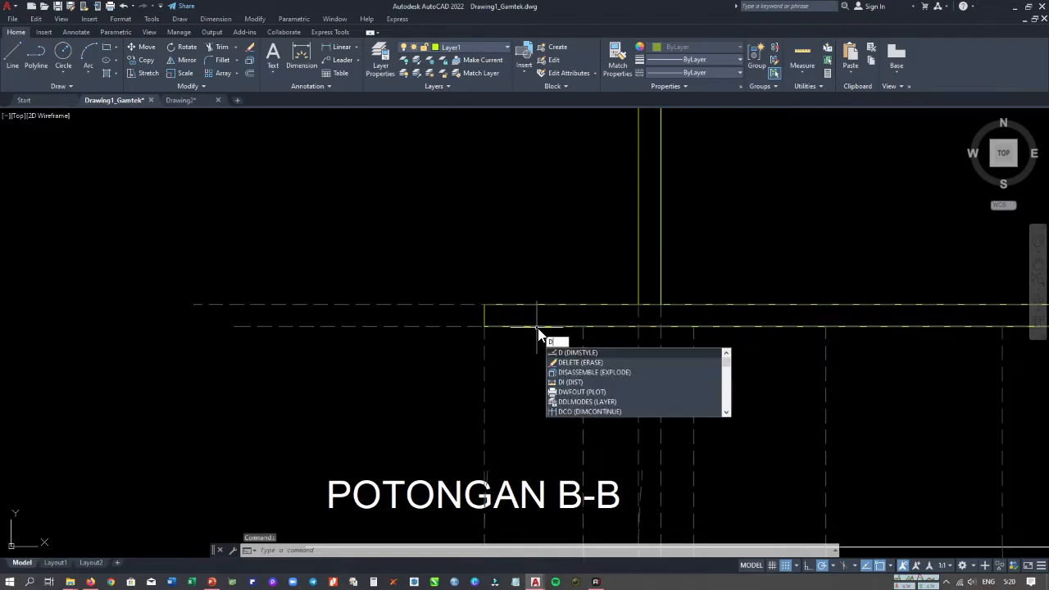
text(i)
key(Return)
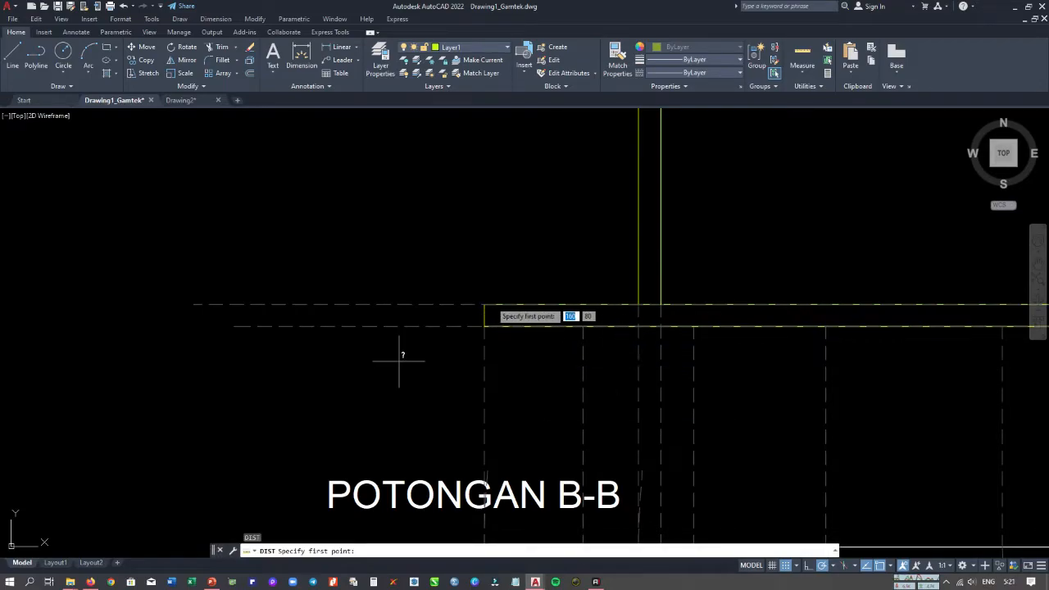
key(Escape)
middle_drag(520, 286, 489, 340)
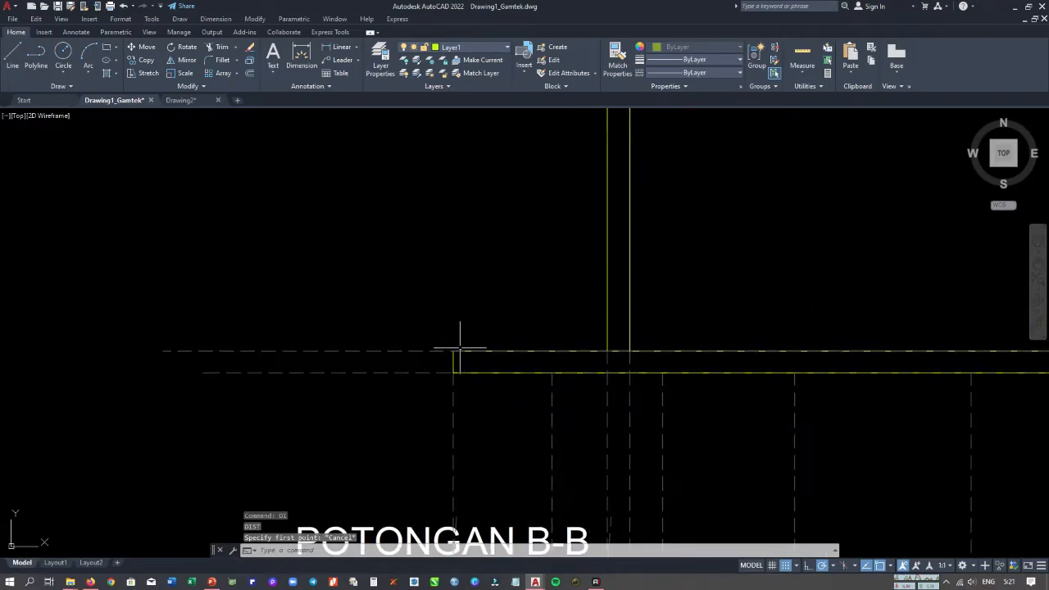
text(di)
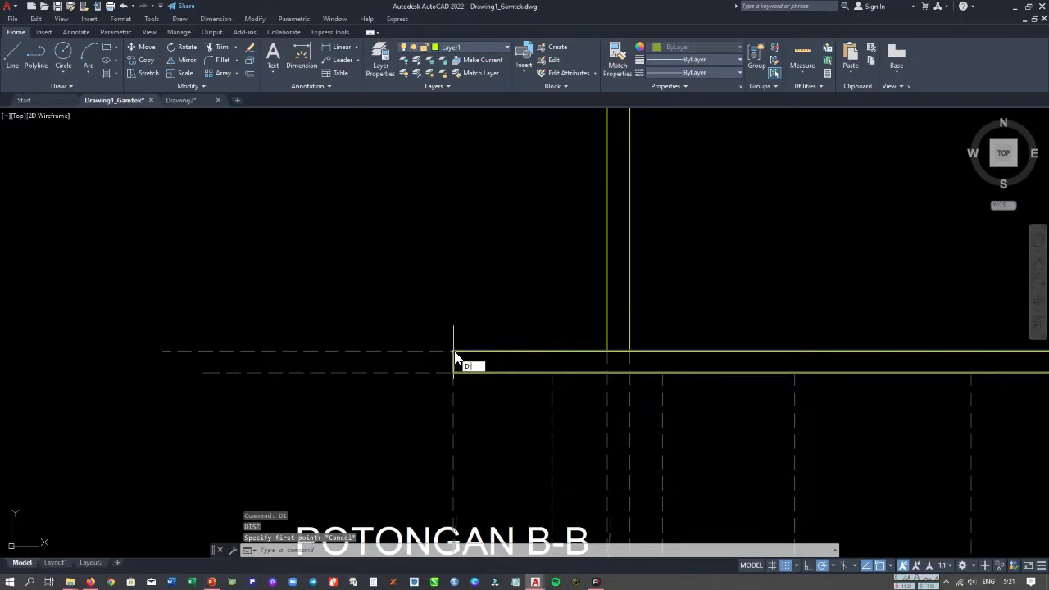
key(Return)
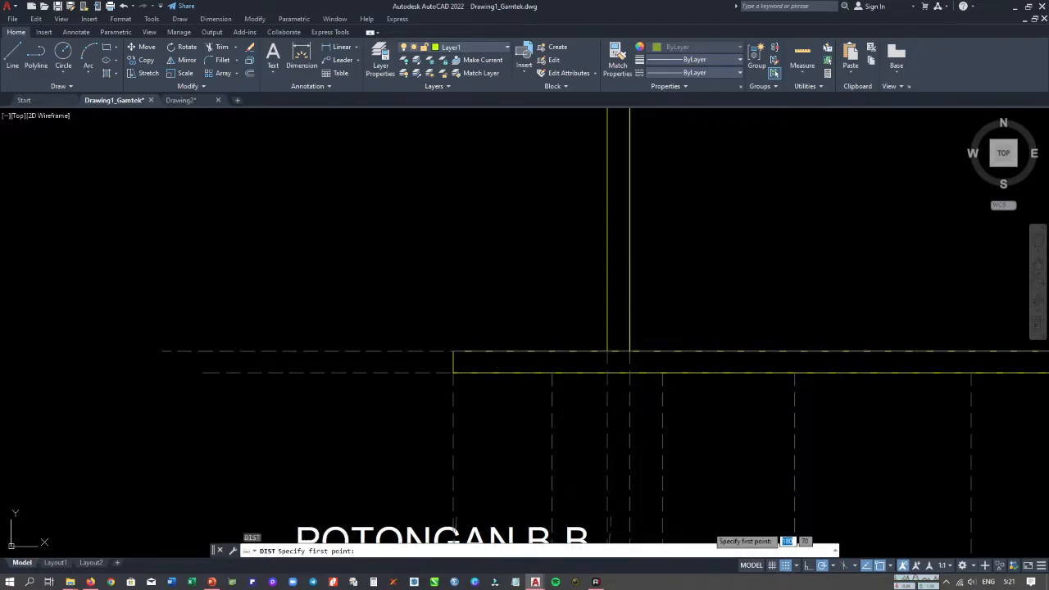
right_click(880, 565)
click(884, 566)
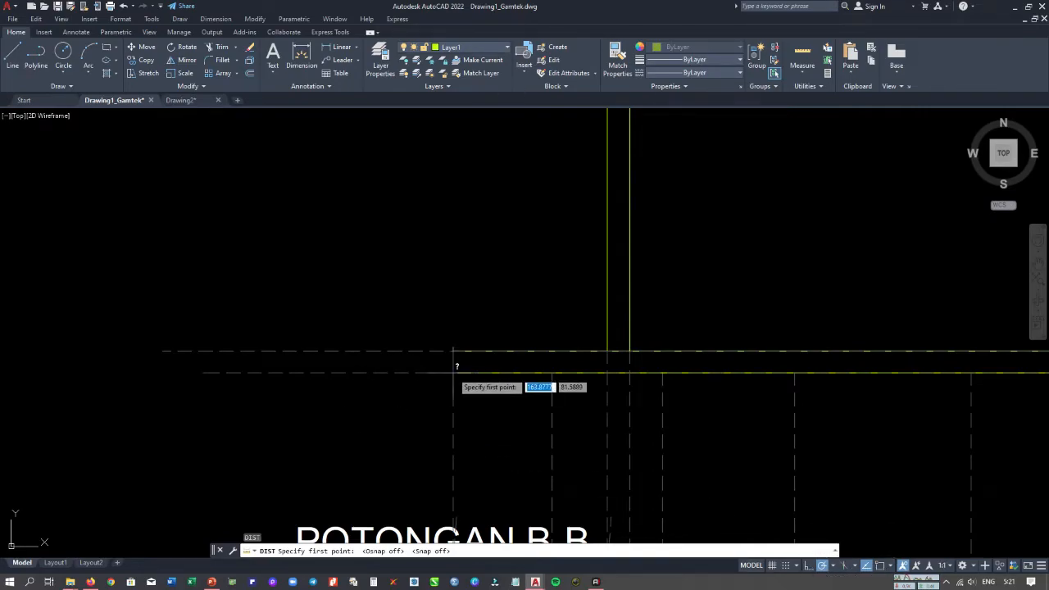
click(453, 371)
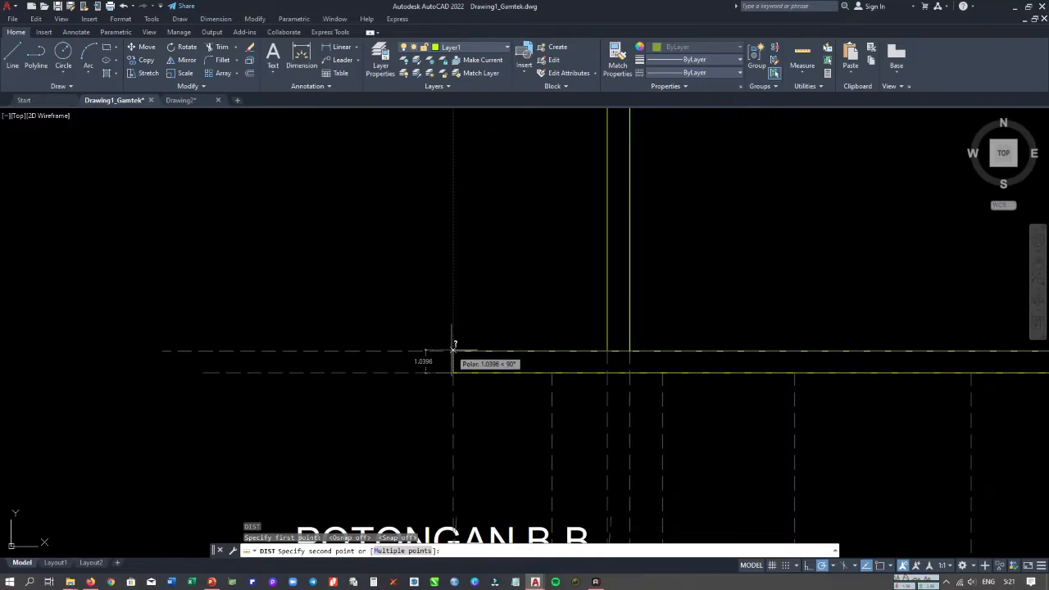
key(Escape)
Return to Drawing2 and extrude the outer rectangle to a height of 1 to form the base slab.
click(178, 99)
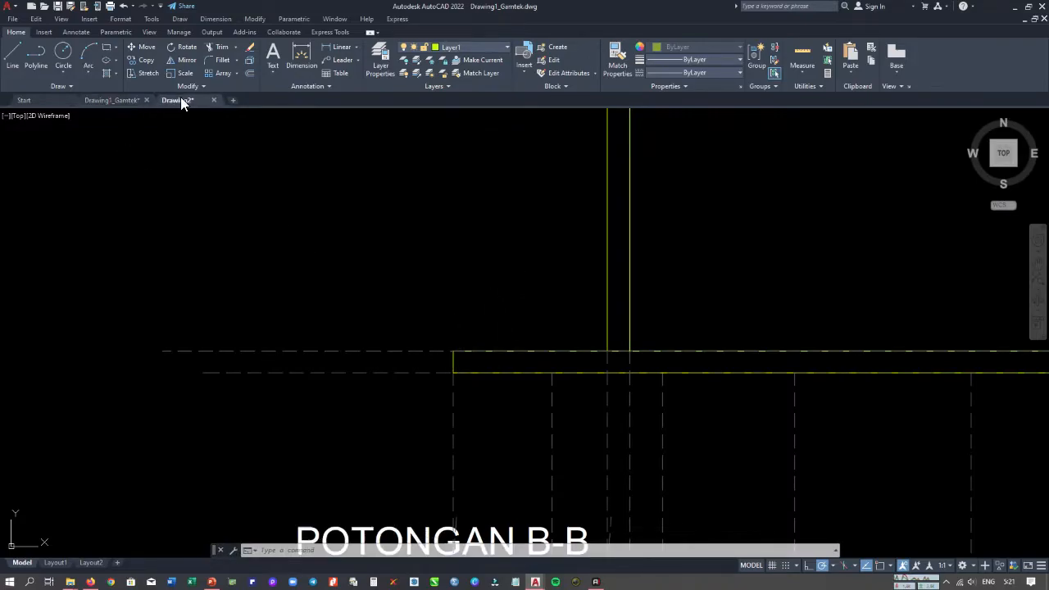
key(Escape)
key(Escape)
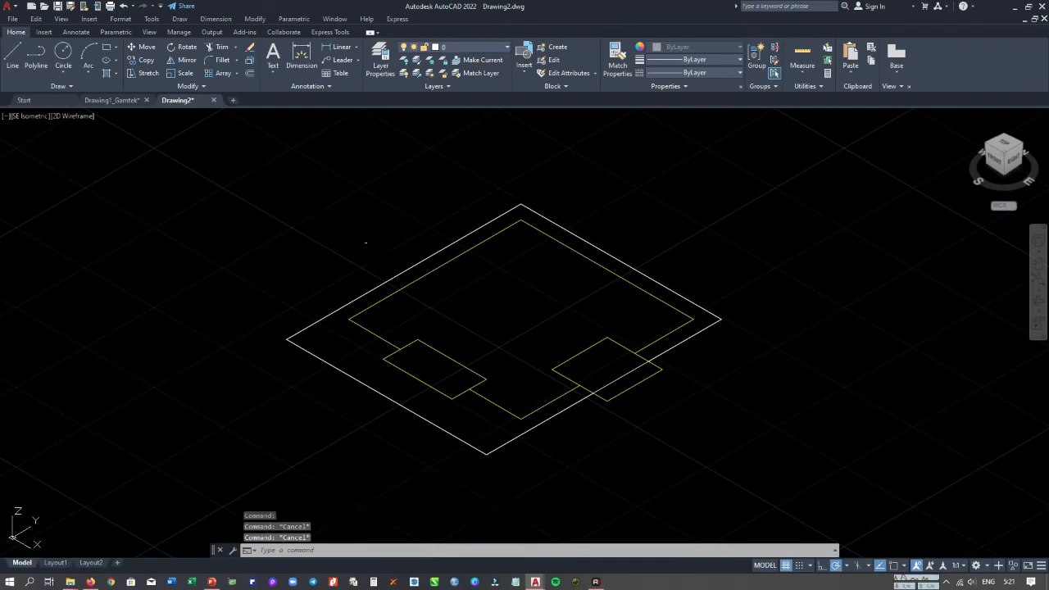
text(ext)
key(Return)
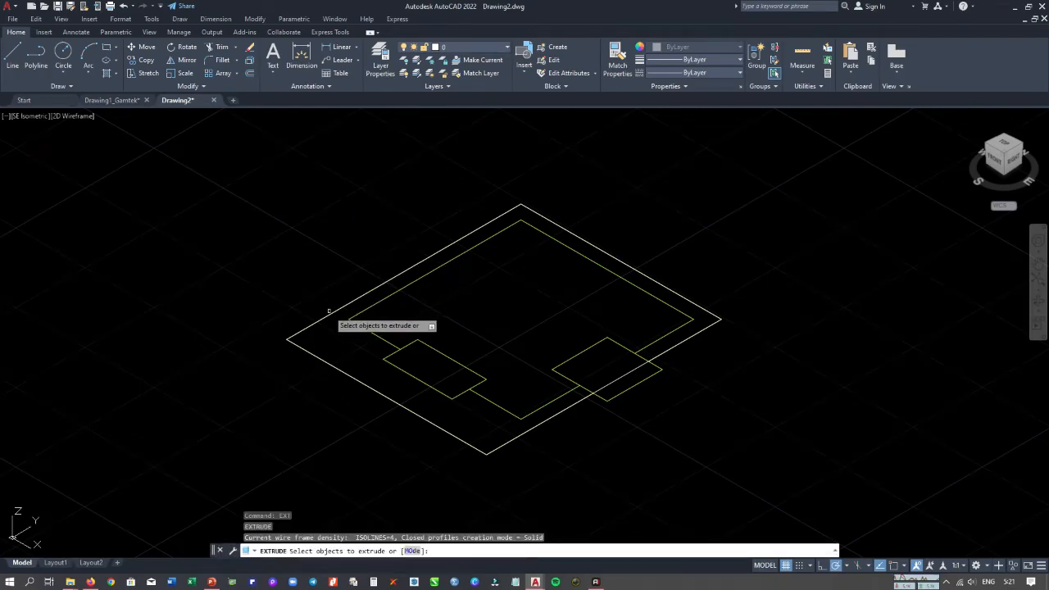
click(329, 314)
key(Return)
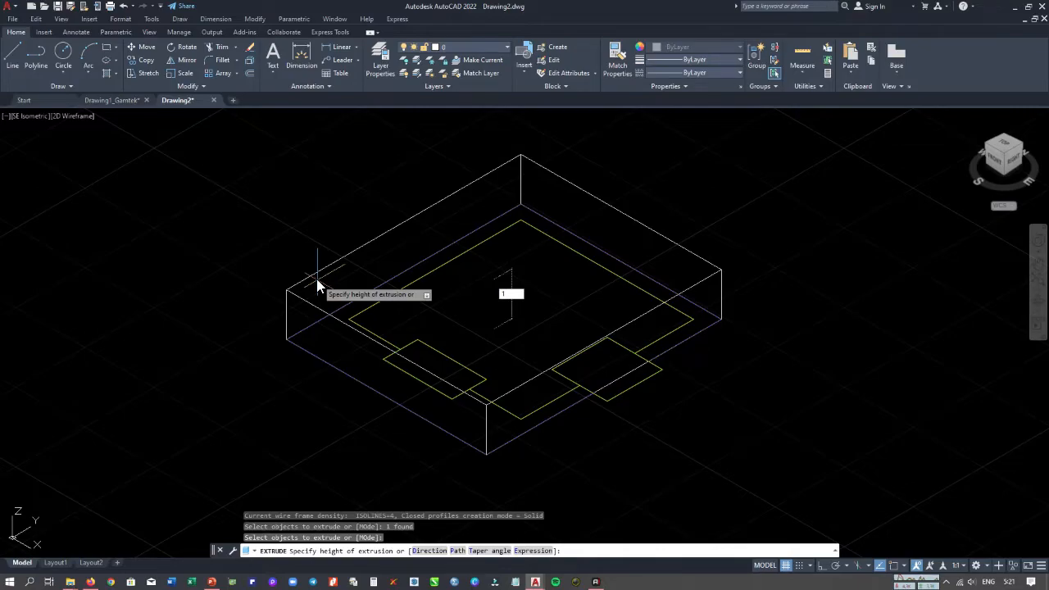
key(Return)
middle_drag(357, 348, 412, 339)
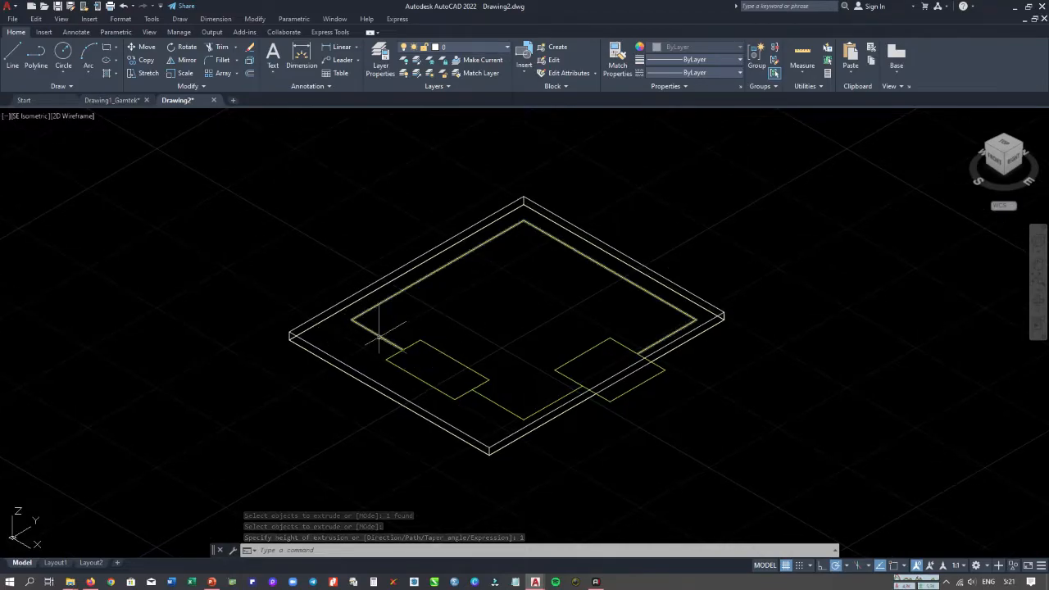
click(368, 328)
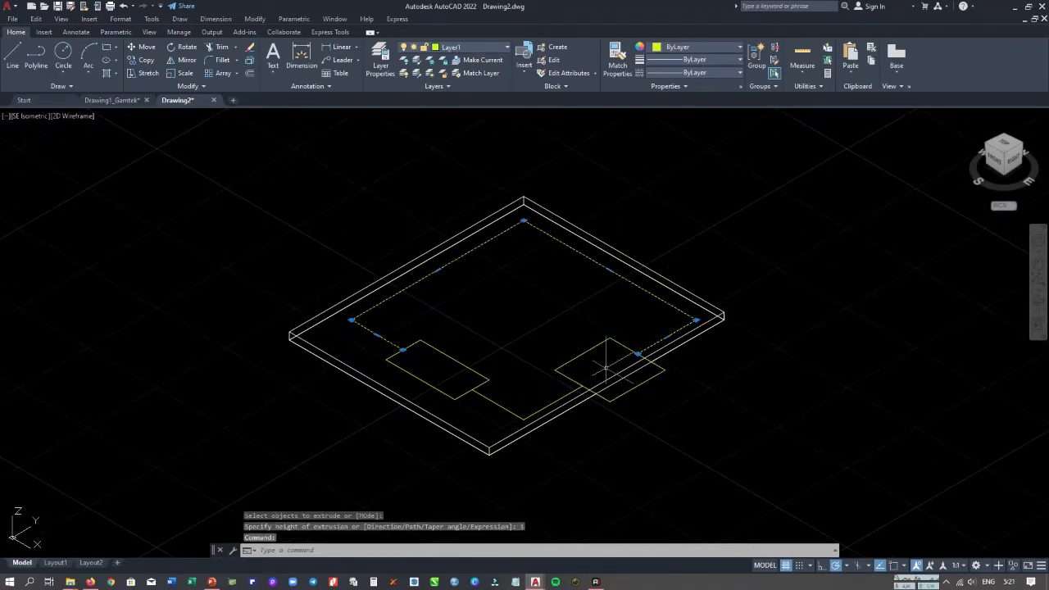
key(Escape)
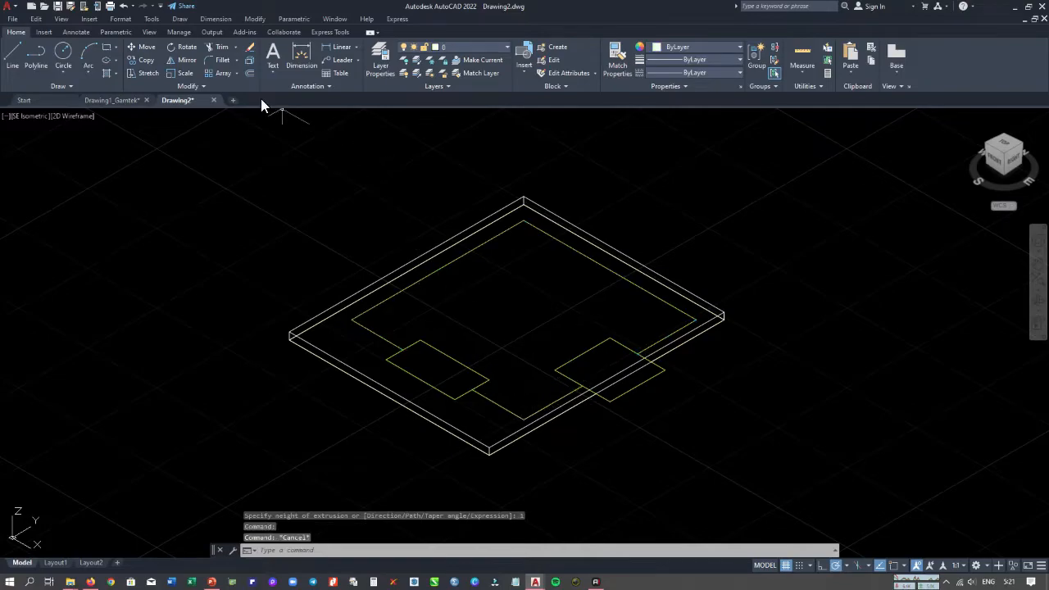
click(107, 50)
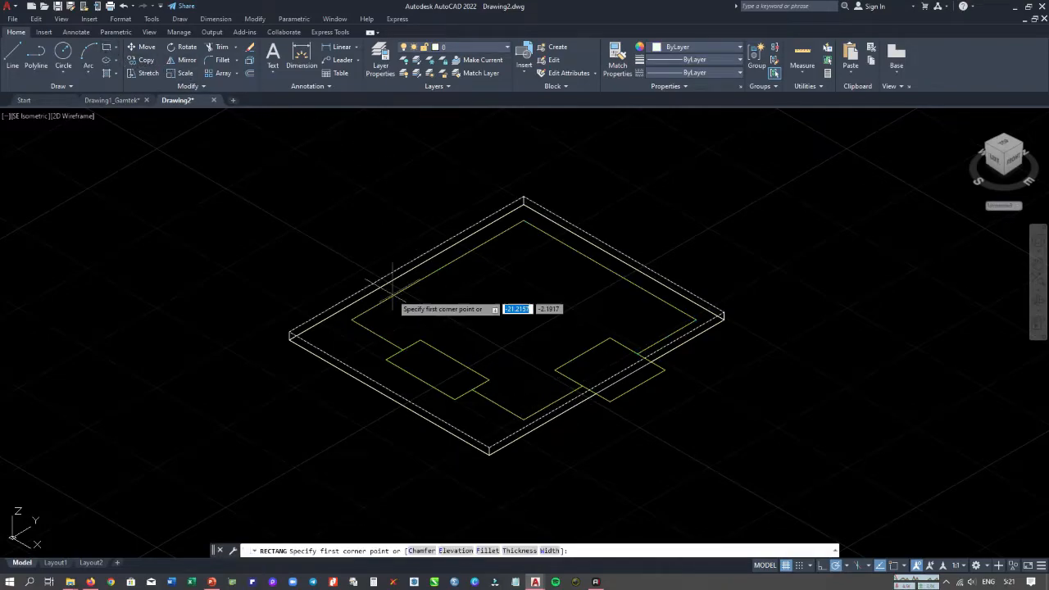
key(Escape)
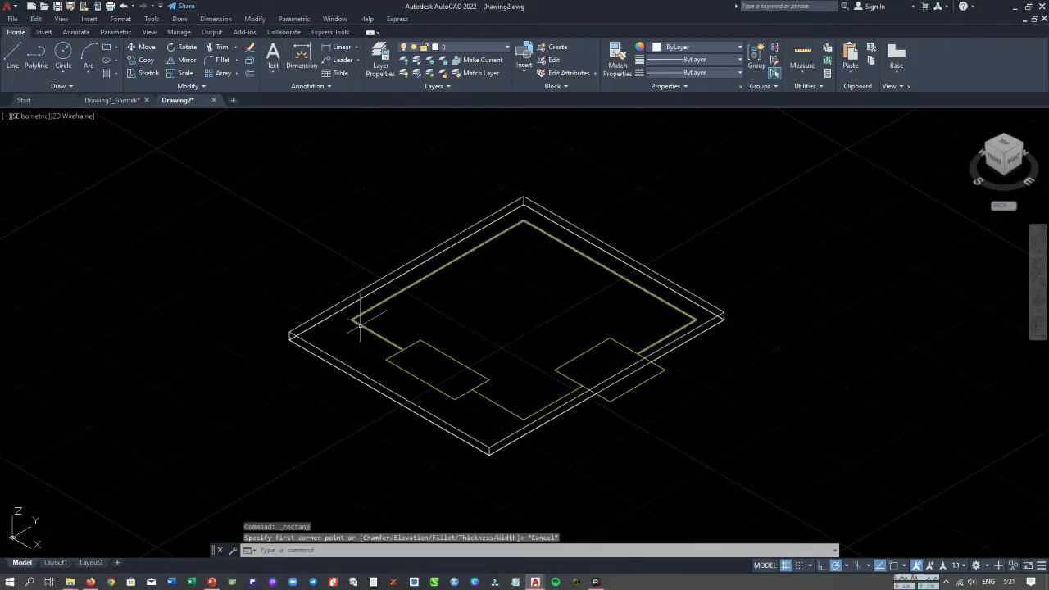
scroll(360, 323, up, 4)
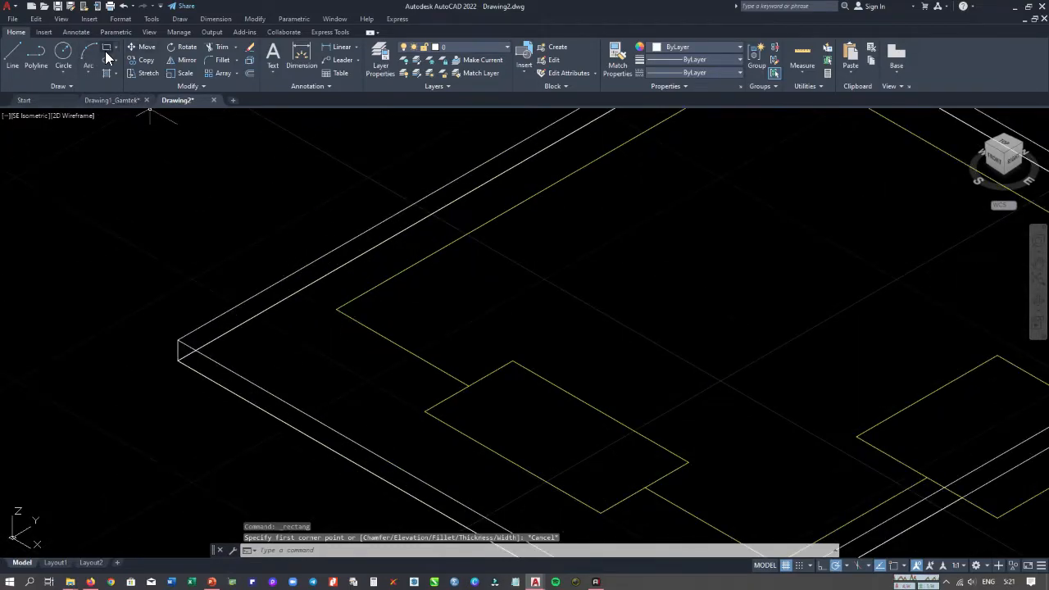
scroll(310, 260, down, 5)
click(345, 292)
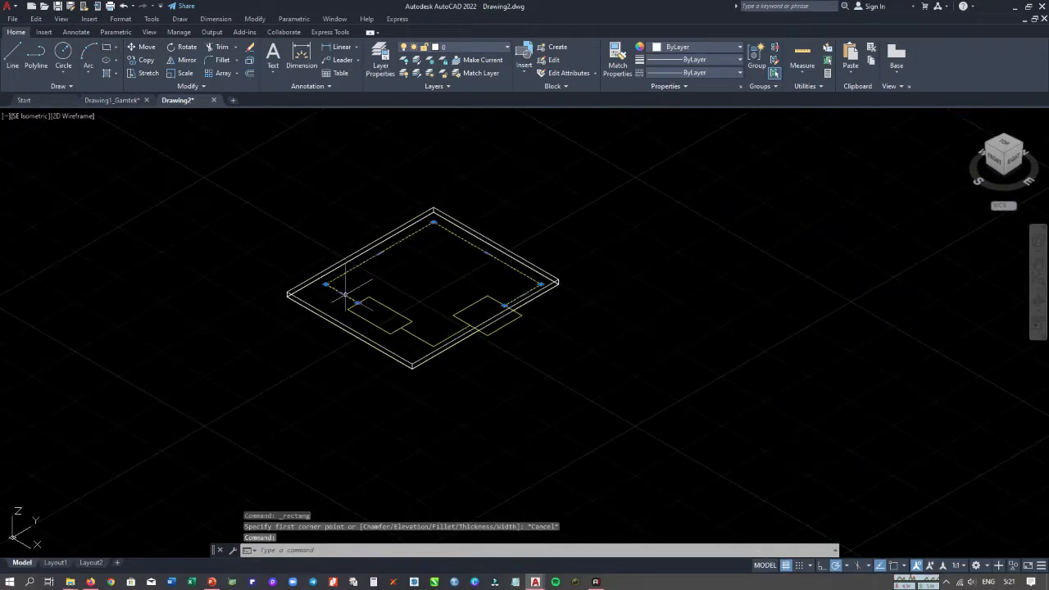
key(Escape)
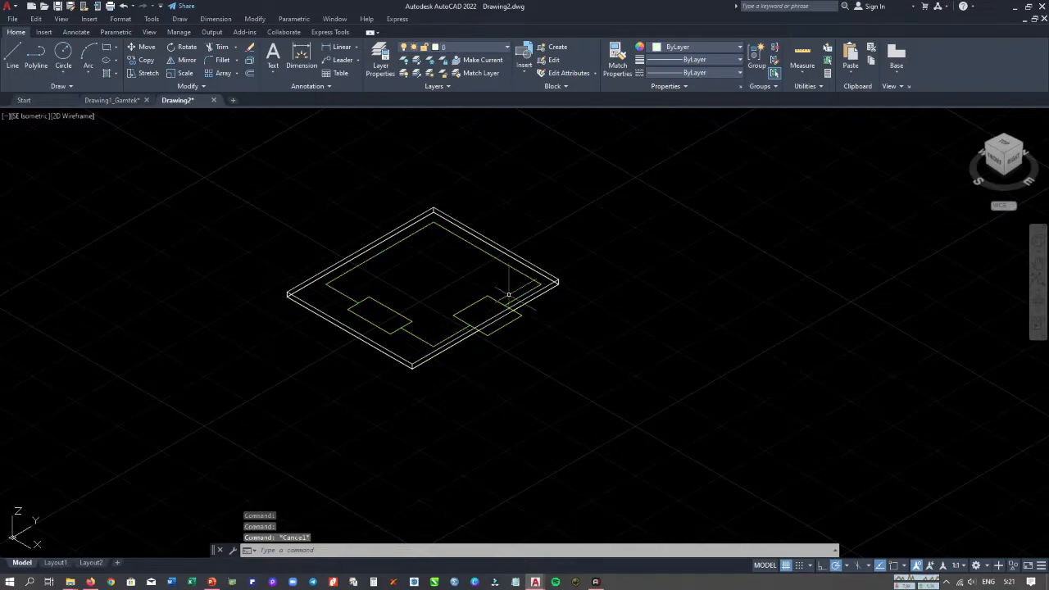
middle_drag(514, 305, 535, 323)
click(538, 320)
middle_drag(452, 293, 460, 308)
key(Escape)
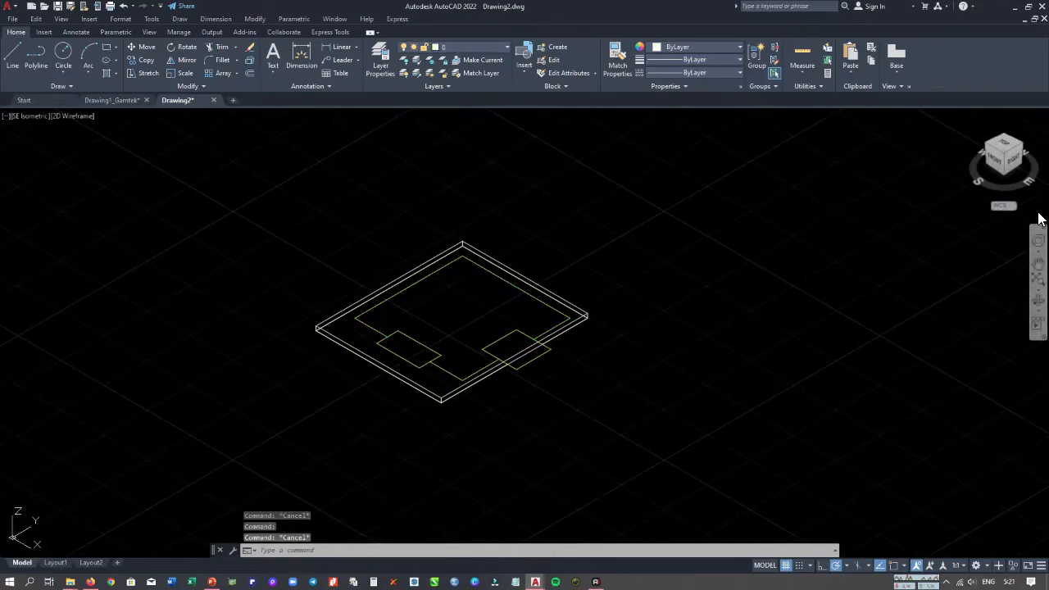
click(1003, 150)
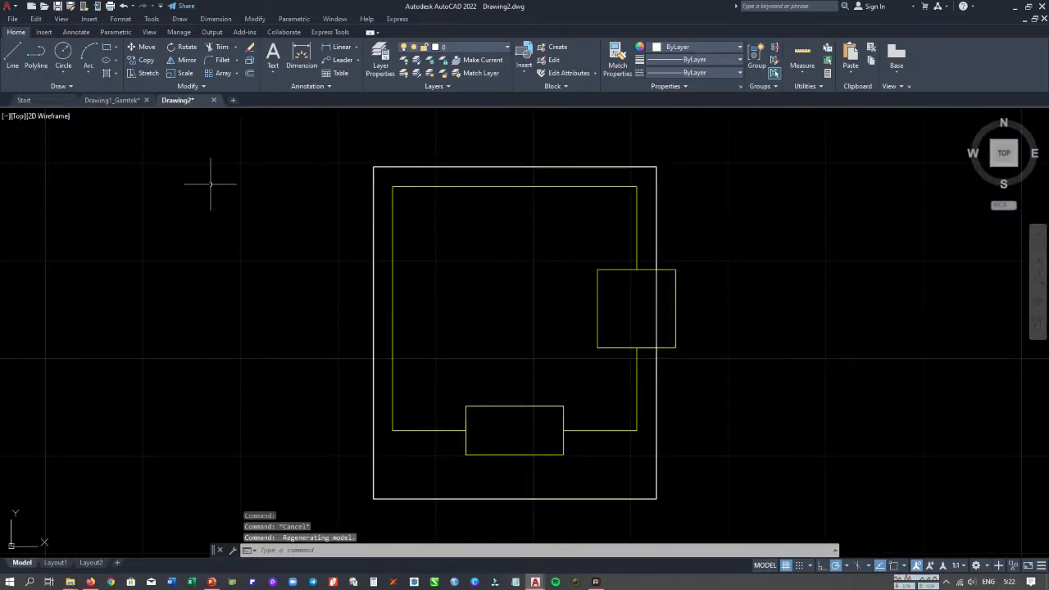
click(113, 47)
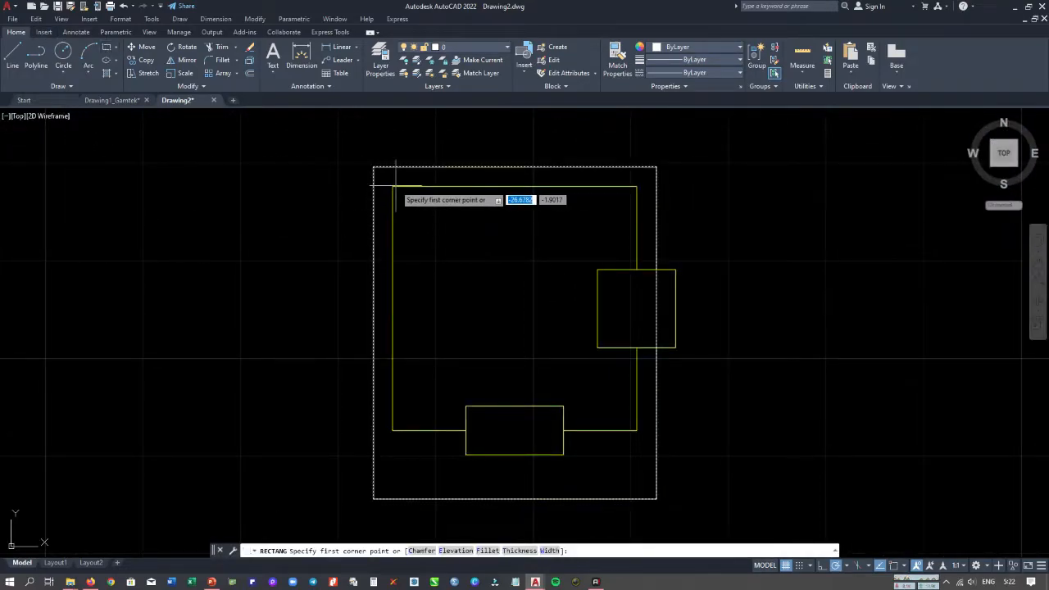
key(Escape)
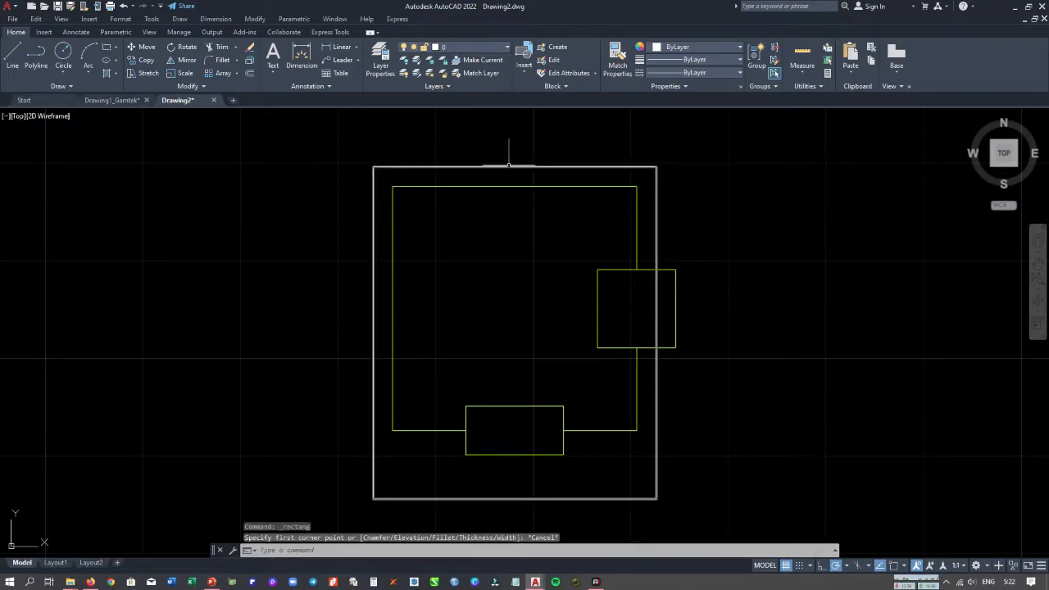
Restore the SE Isometric view and move the base slab 50 units along the X axis, clear of the plan.
click(508, 166)
scroll(511, 237, down, 3)
scroll(484, 245, up, 4)
scroll(525, 287, down, 3)
click(1019, 165)
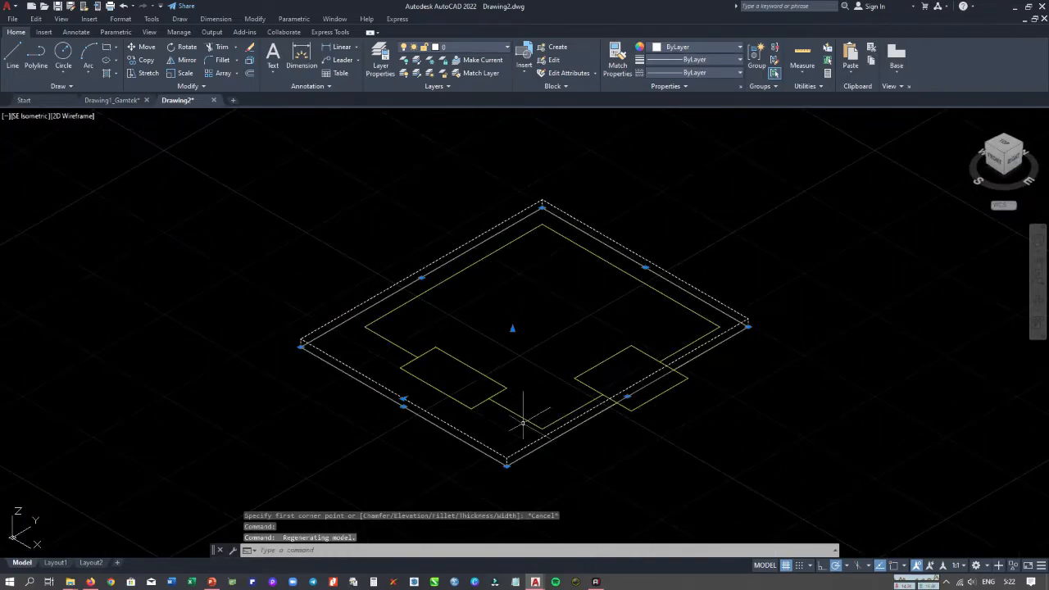
middle_drag(531, 369, 590, 341)
middle_drag(528, 321, 576, 324)
text(m)
key(Return)
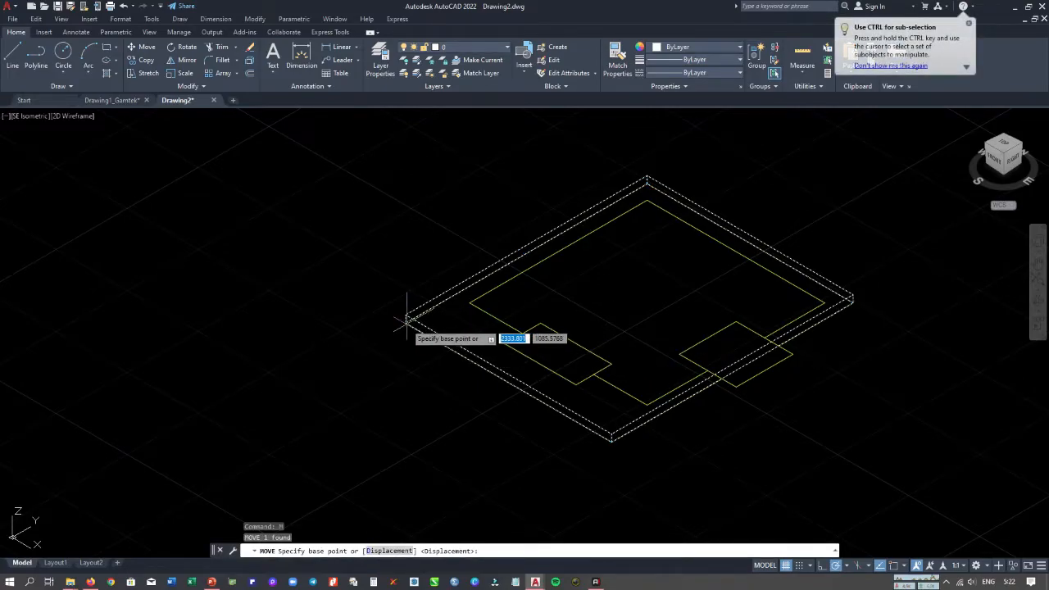
click(407, 321)
scroll(493, 294, down, 5)
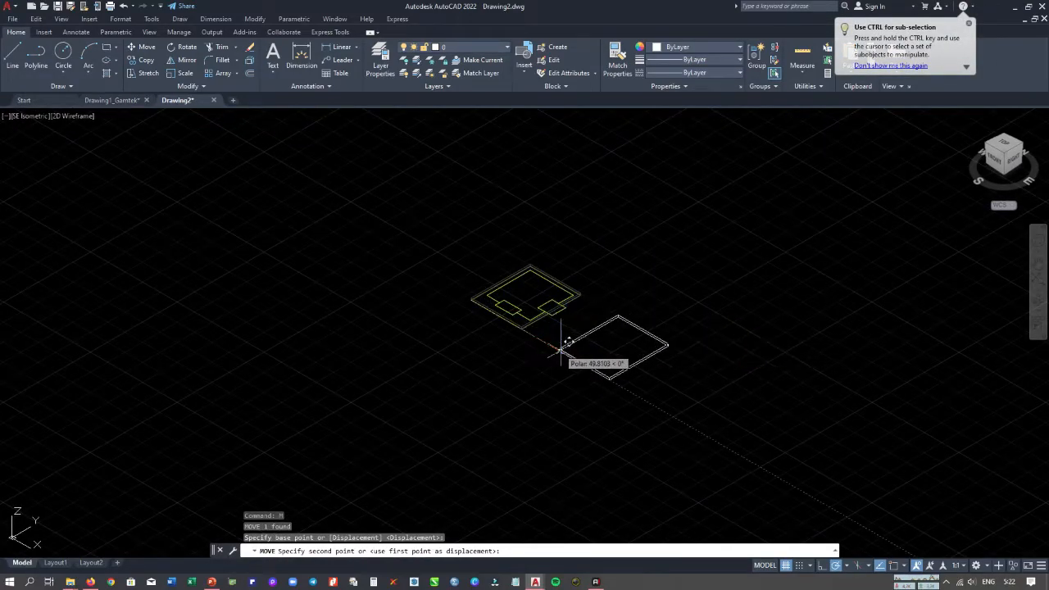
scroll(562, 351, up, 6)
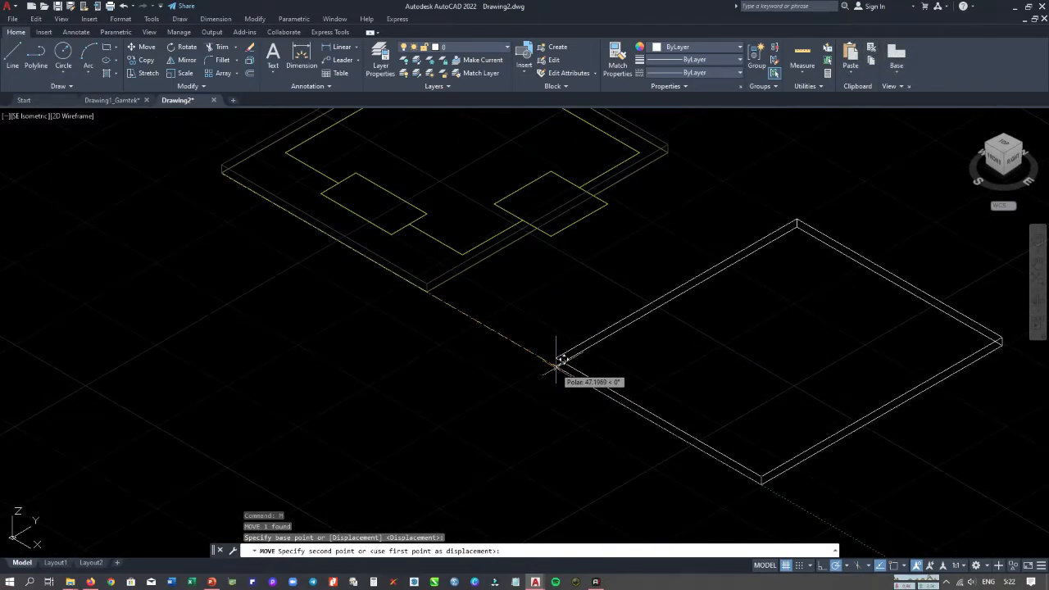
text(50)
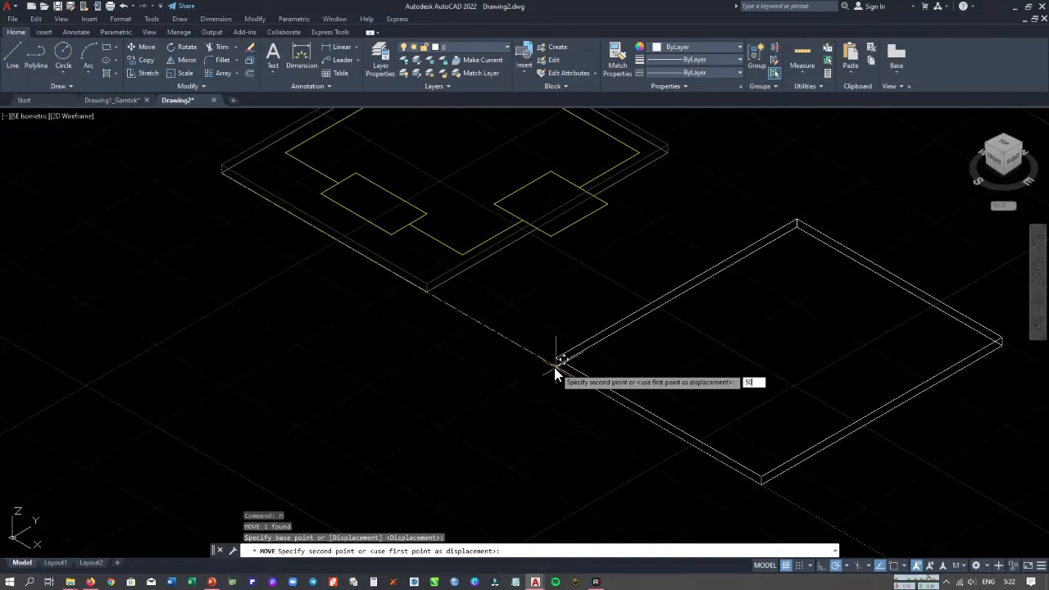
key(Return)
scroll(543, 352, down, 5)
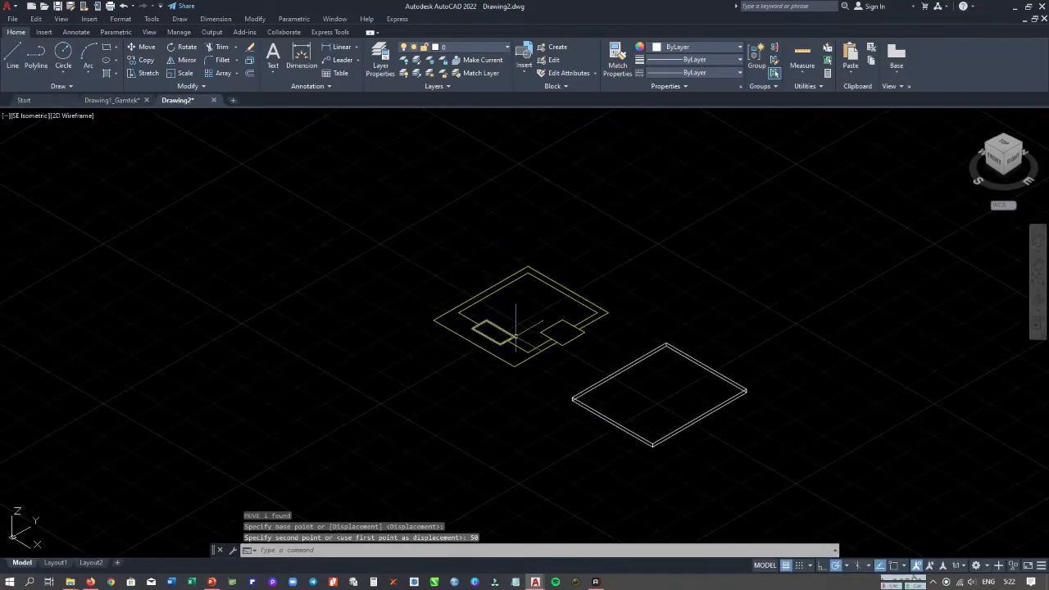
With object snap on, draw a 25 by 25 rectangle over the plan's inner outline, from its west corner to the opposite east corner.
scroll(491, 361, up, 4)
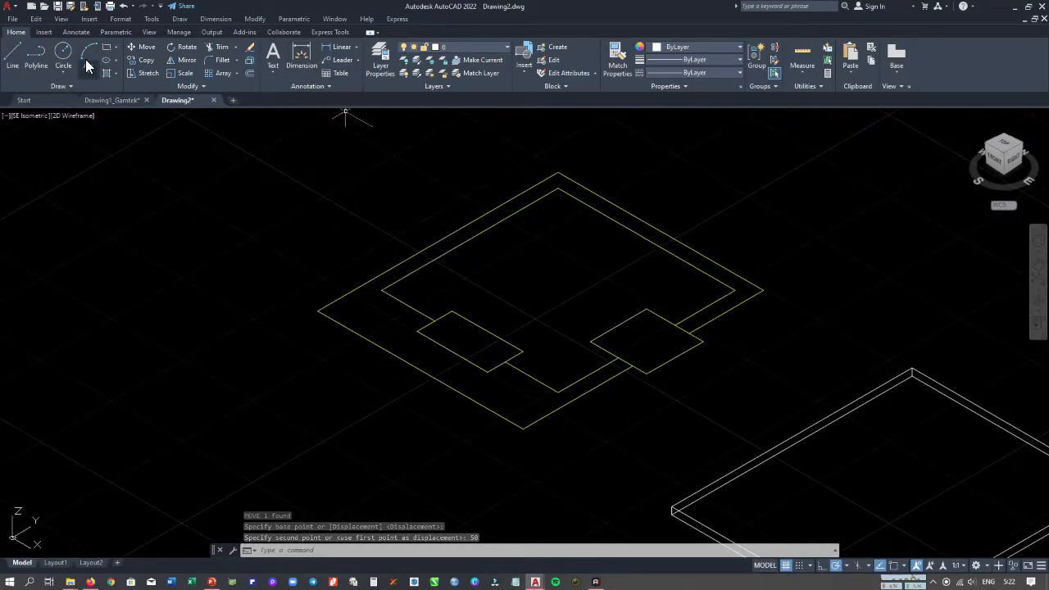
click(106, 47)
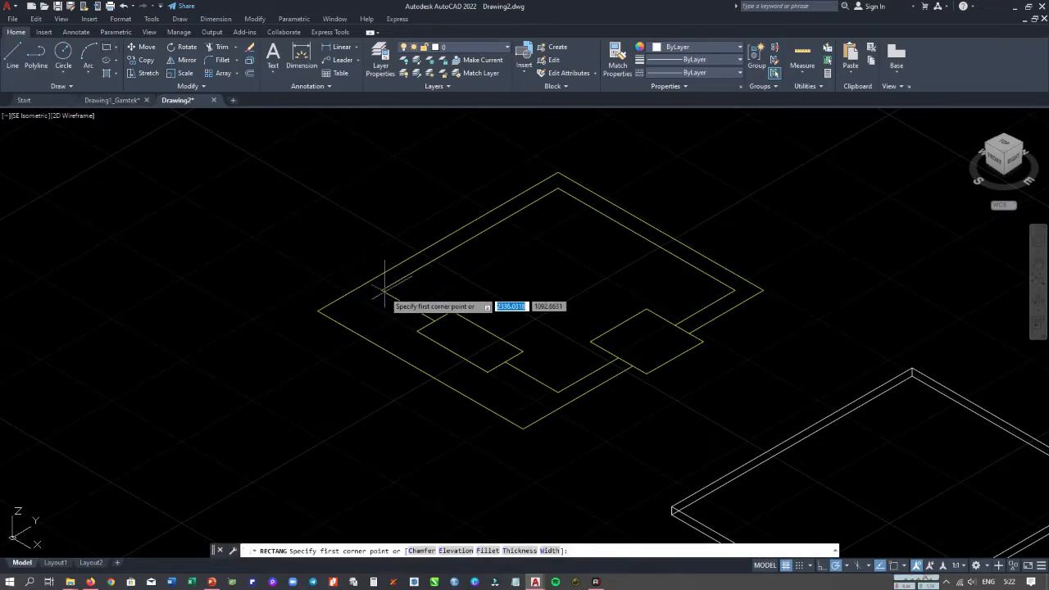
click(893, 564)
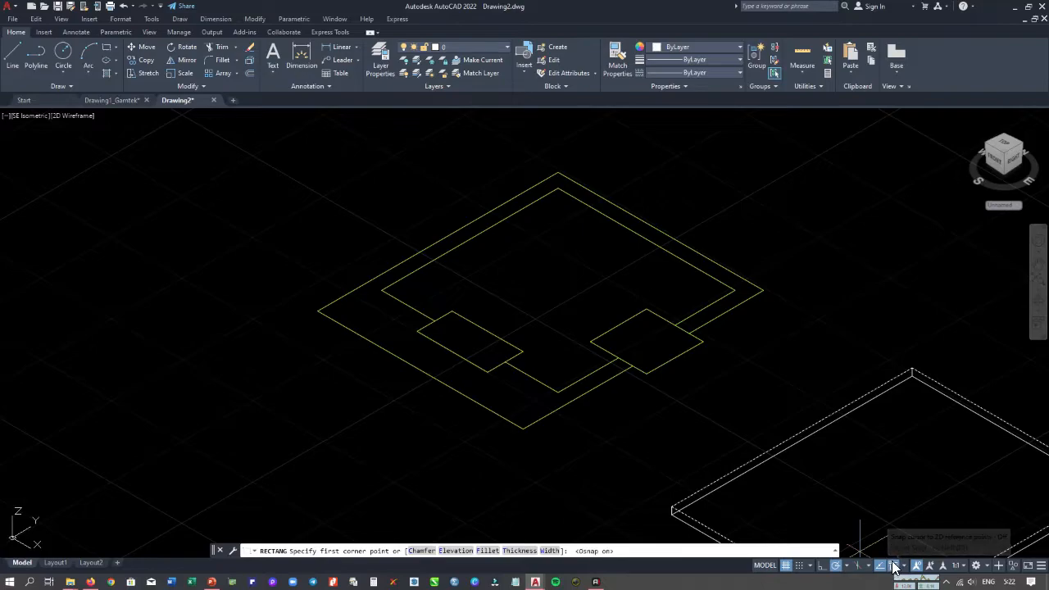
click(382, 291)
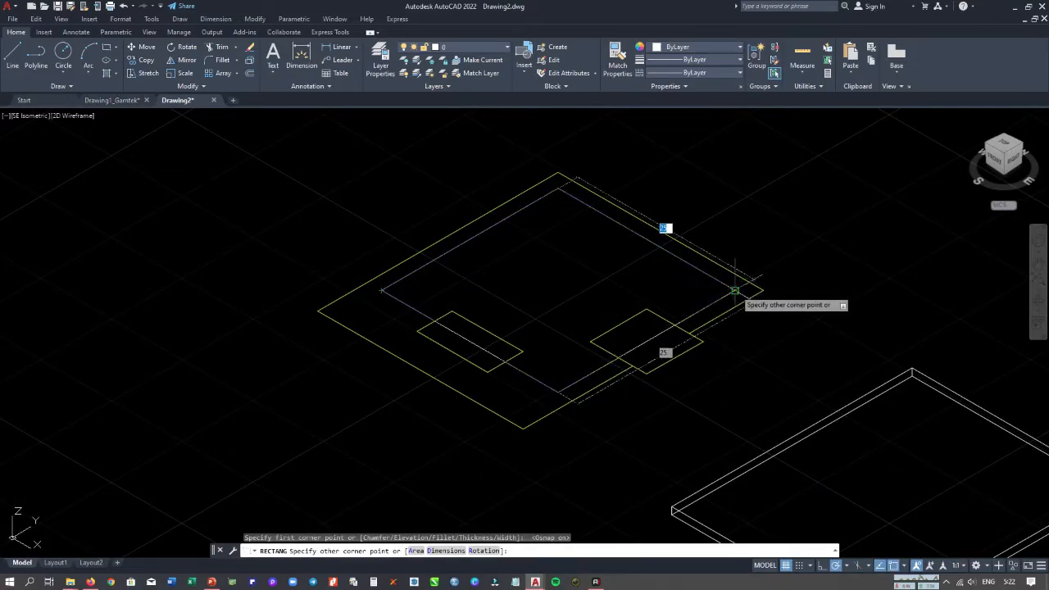
click(735, 290)
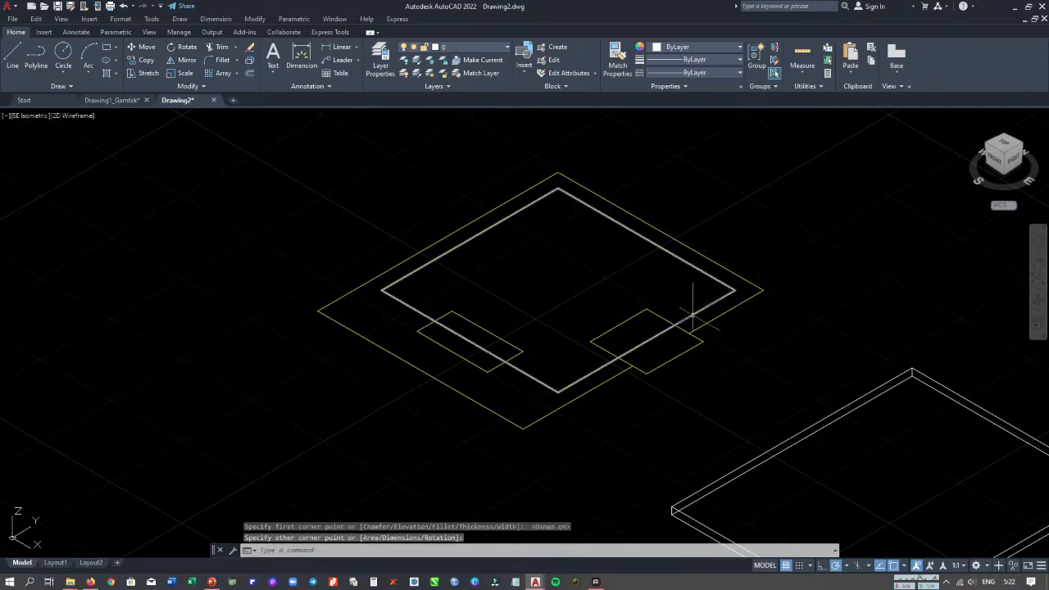
key(Escape)
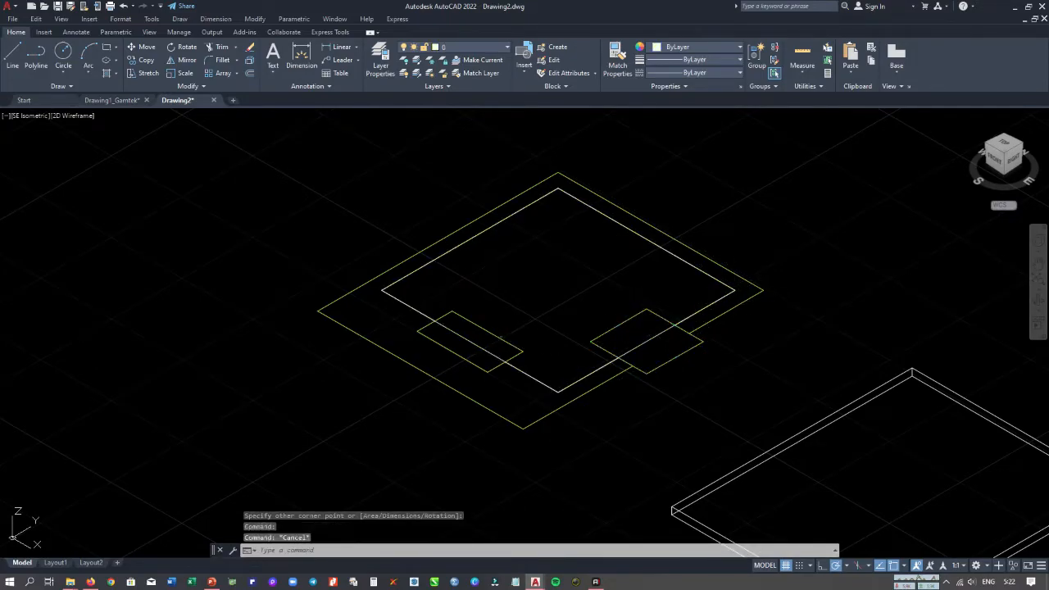
click(495, 334)
key(Escape)
Move the base slab back over the plan, snapping its front bottom corner to the matching corner of the outermost outline.
middle_drag(509, 311, 510, 316)
scroll(552, 326, down, 5)
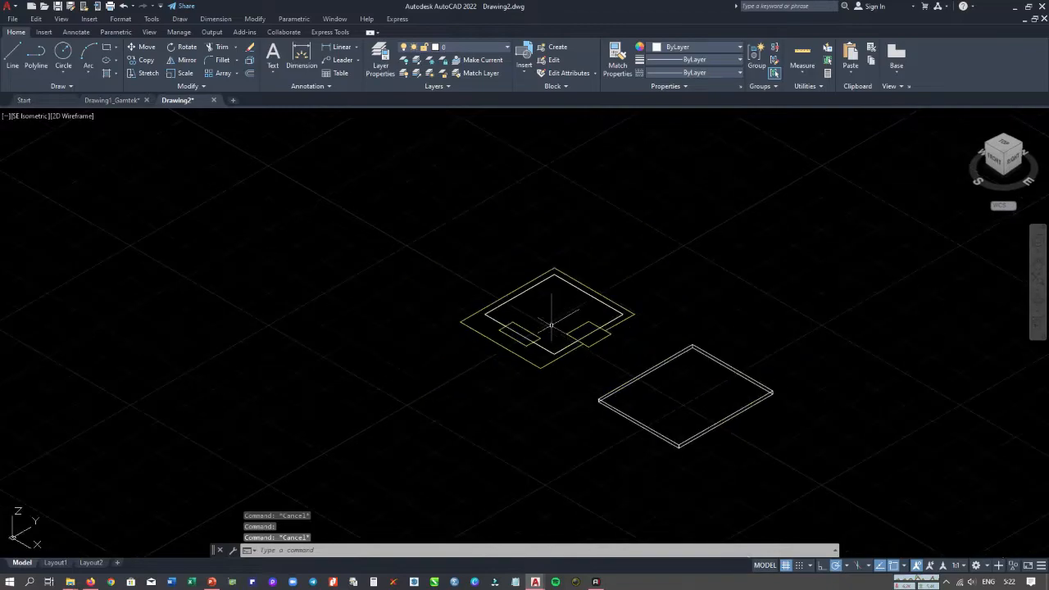
click(653, 433)
click(615, 405)
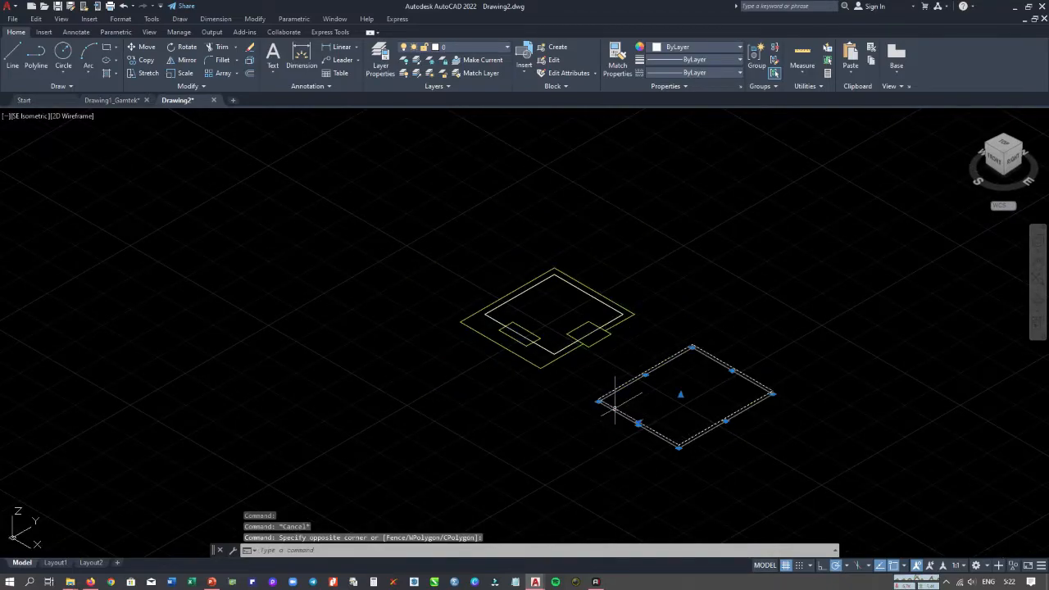
text(m)
key(Return)
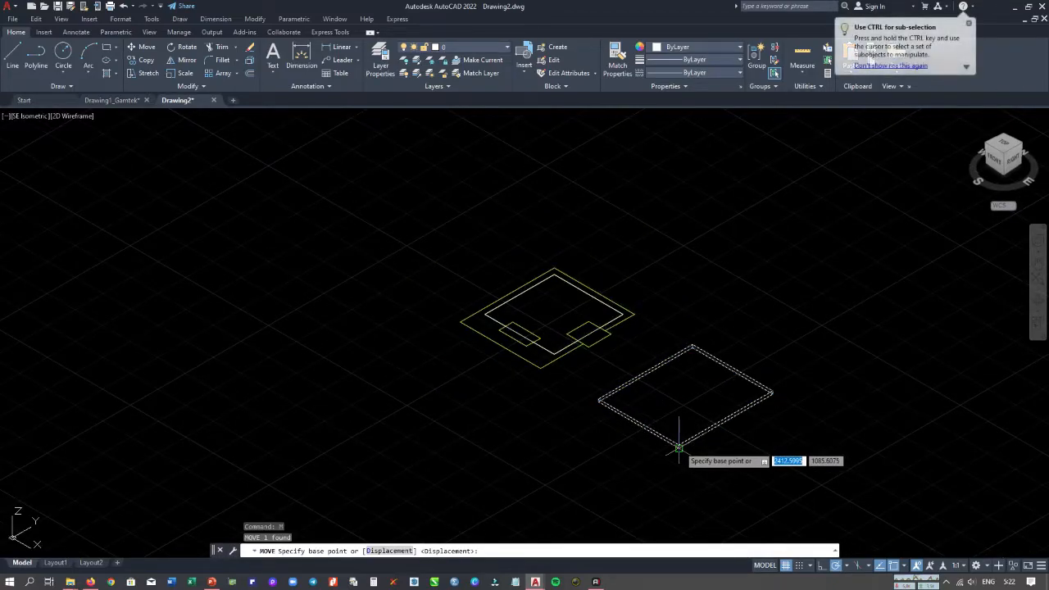
click(679, 447)
scroll(565, 361, up, 6)
scroll(492, 405, down, 3)
click(480, 415)
scroll(516, 422, down, 3)
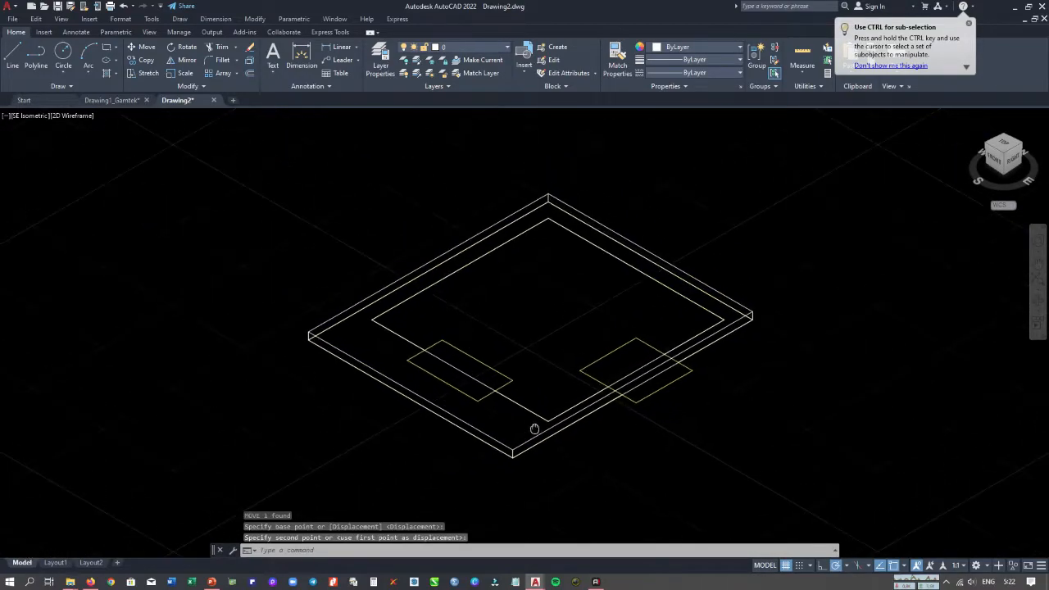
click(525, 408)
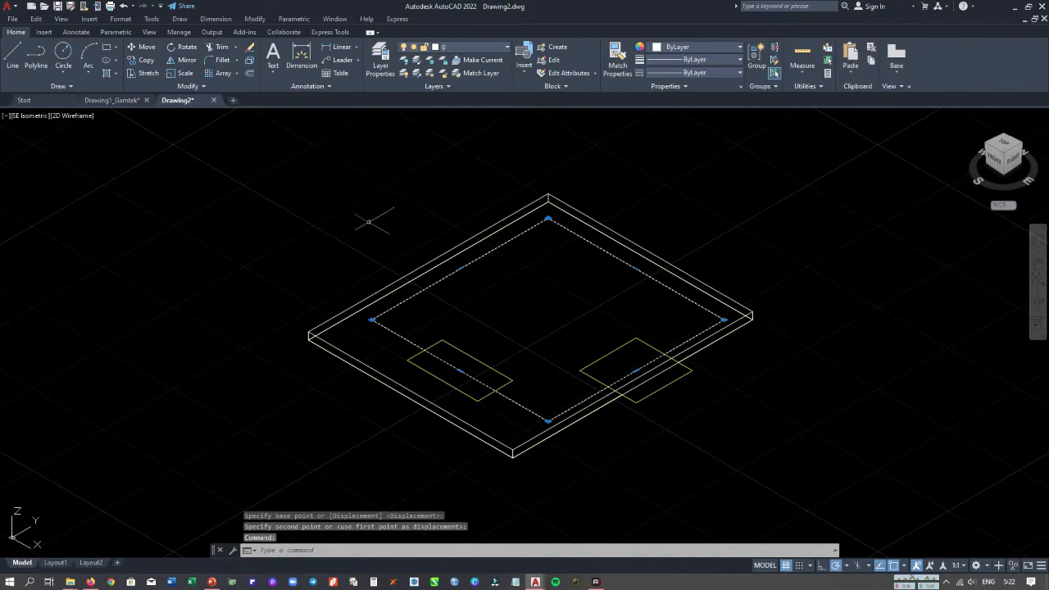
key(Escape)
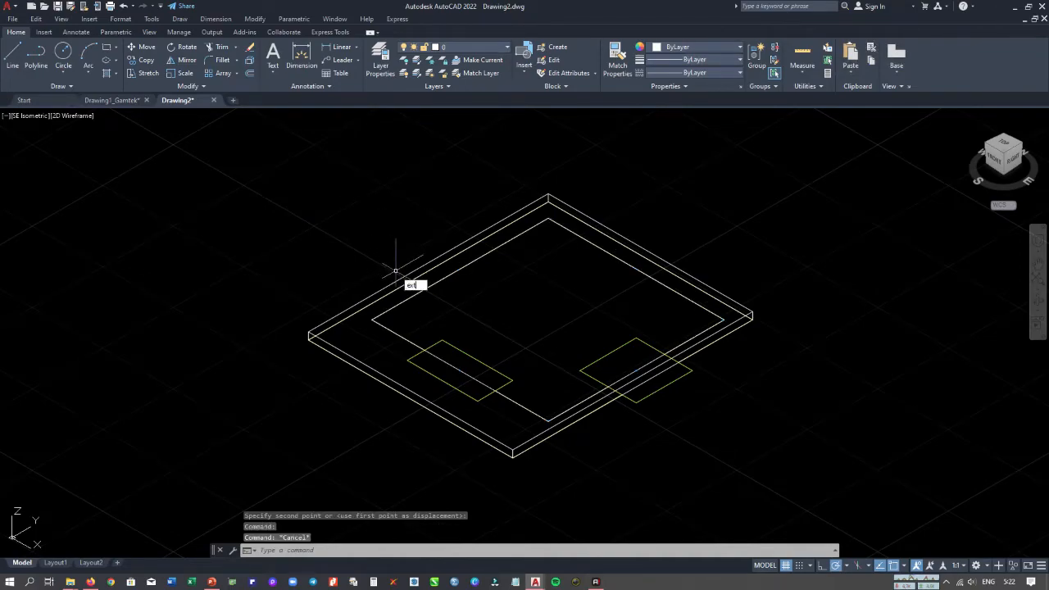
key(Return)
click(397, 334)
key(Return)
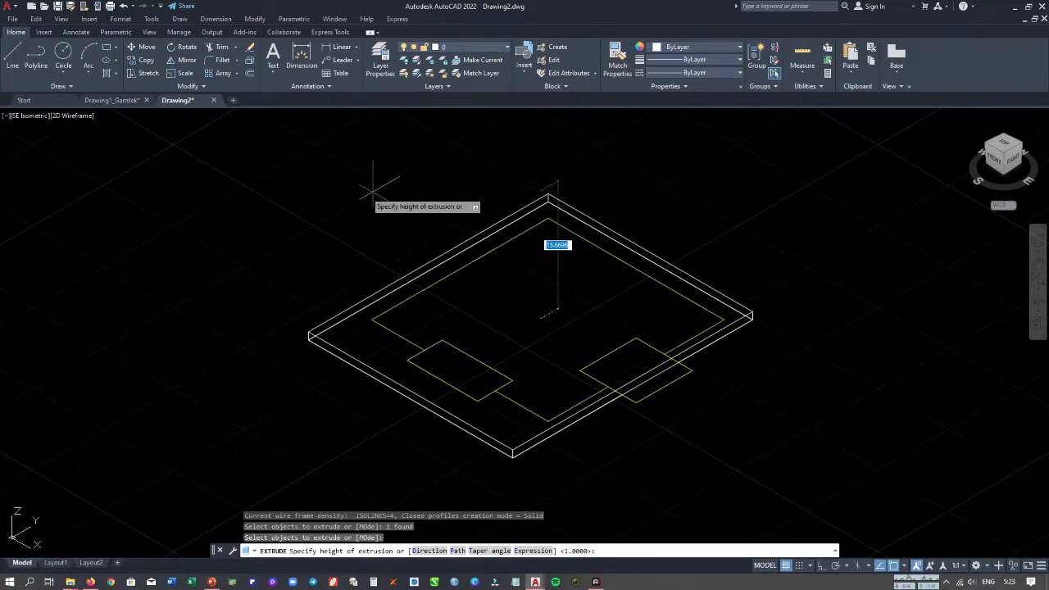
key(Escape)
In Drawing1_Gamtek, measure the wall's height from the slab's top along the outer wall line of section POTONGAN B-B.
click(111, 99)
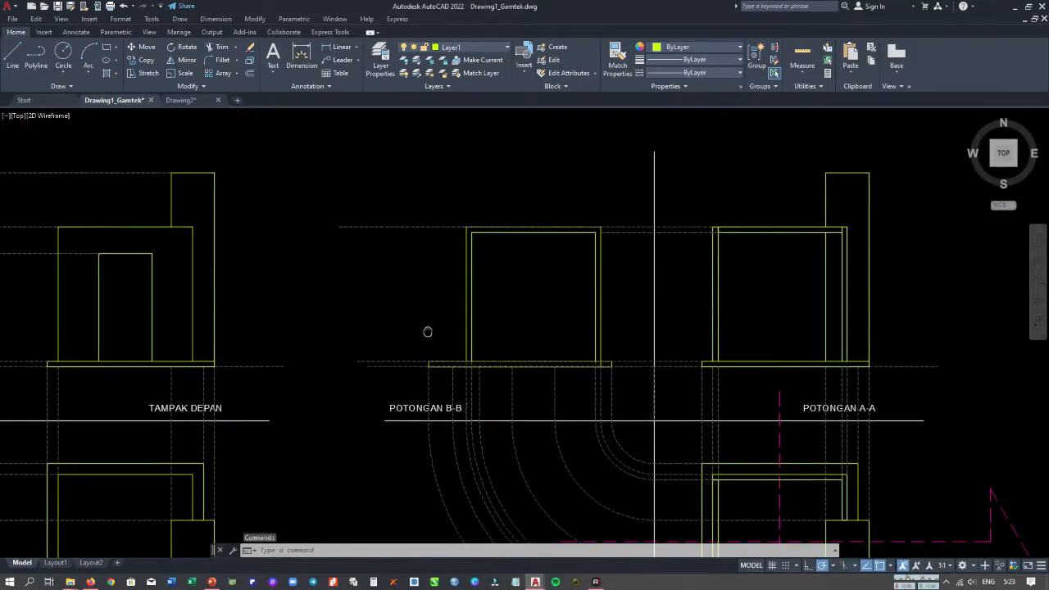
text(di)
key(Return)
click(468, 363)
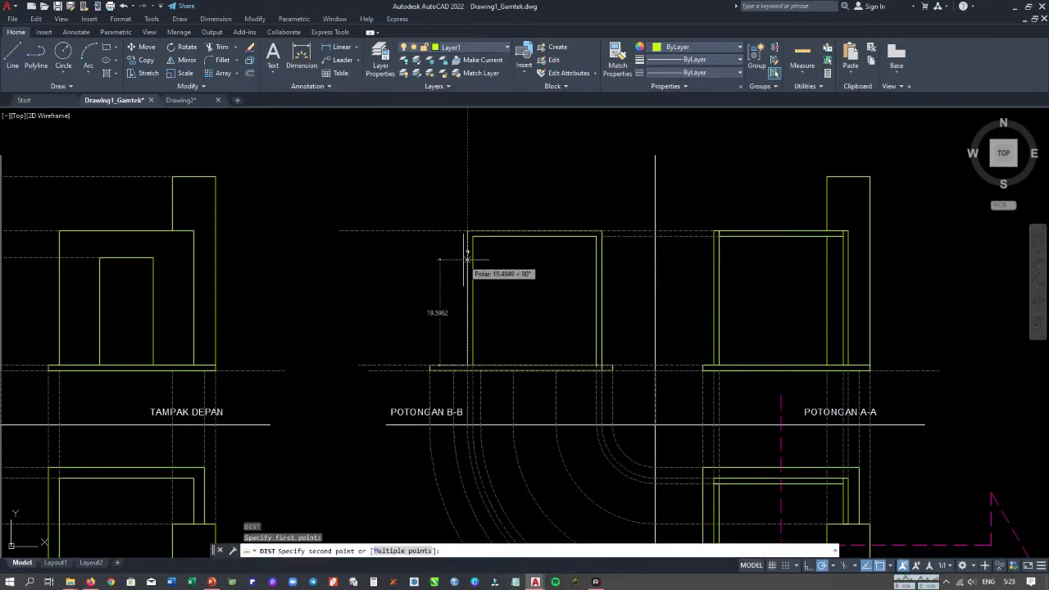
key(Escape)
Return to Drawing2 and move the inner rectangle up by the slab's thickness, from the slab's west bottom corner to the top corner above it.
click(178, 100)
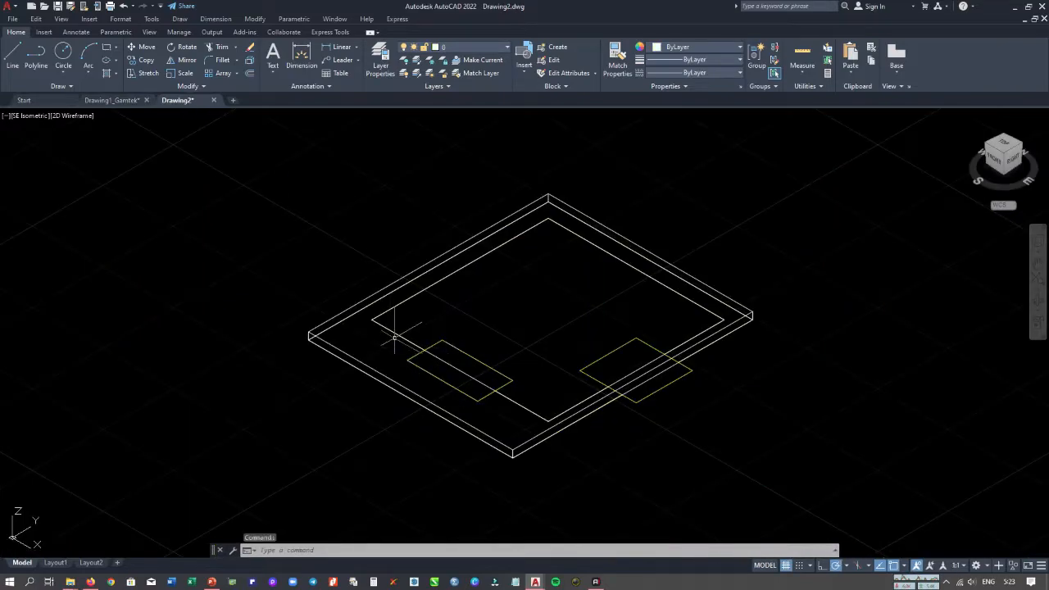
click(394, 334)
key(Escape)
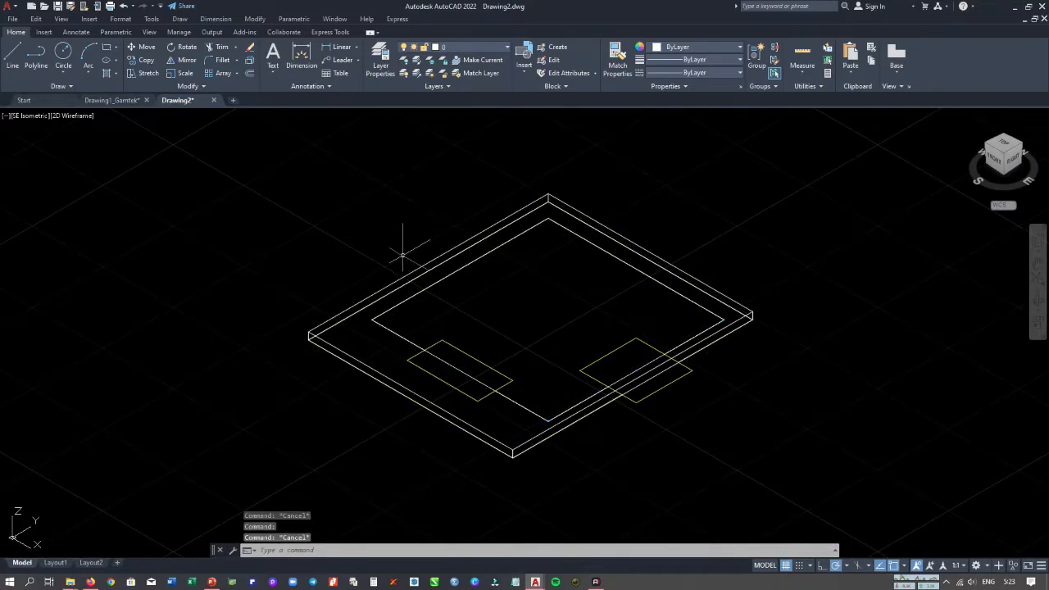
scroll(365, 334, up, 4)
scroll(365, 335, down, 4)
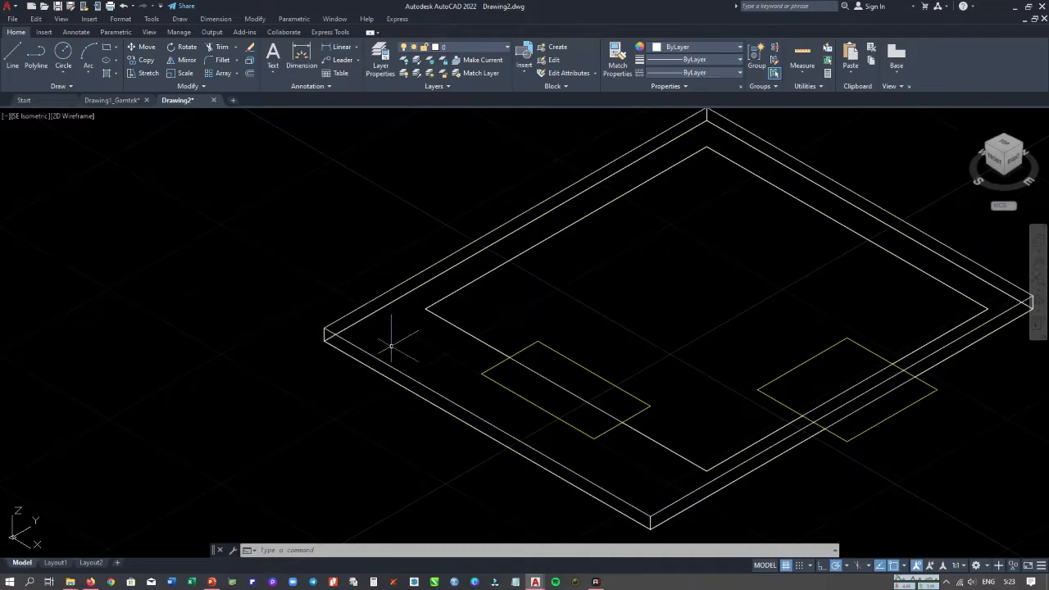
text(m)
key(Return)
key(Escape)
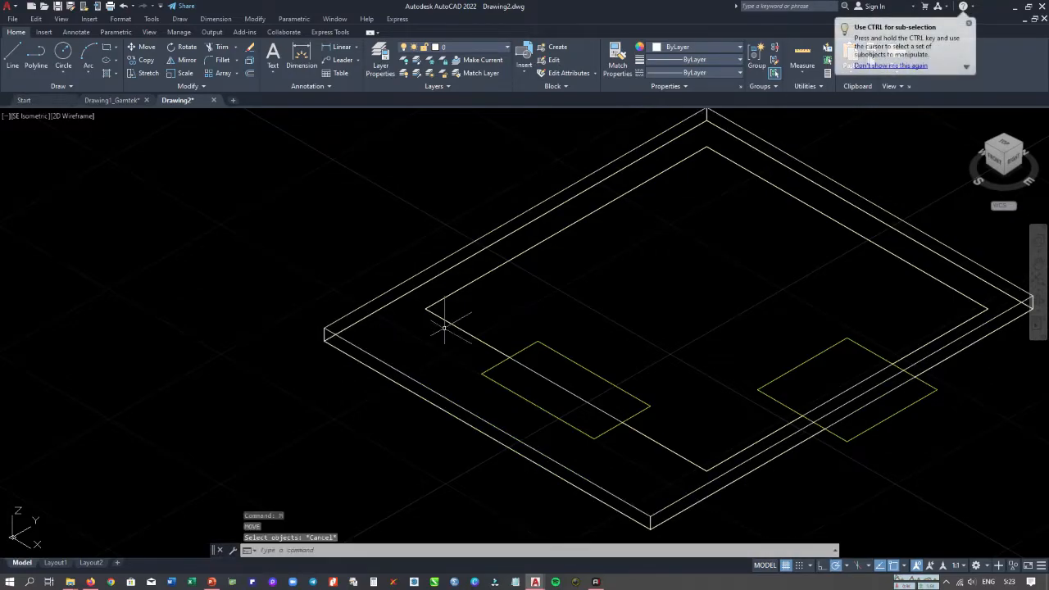
click(449, 323)
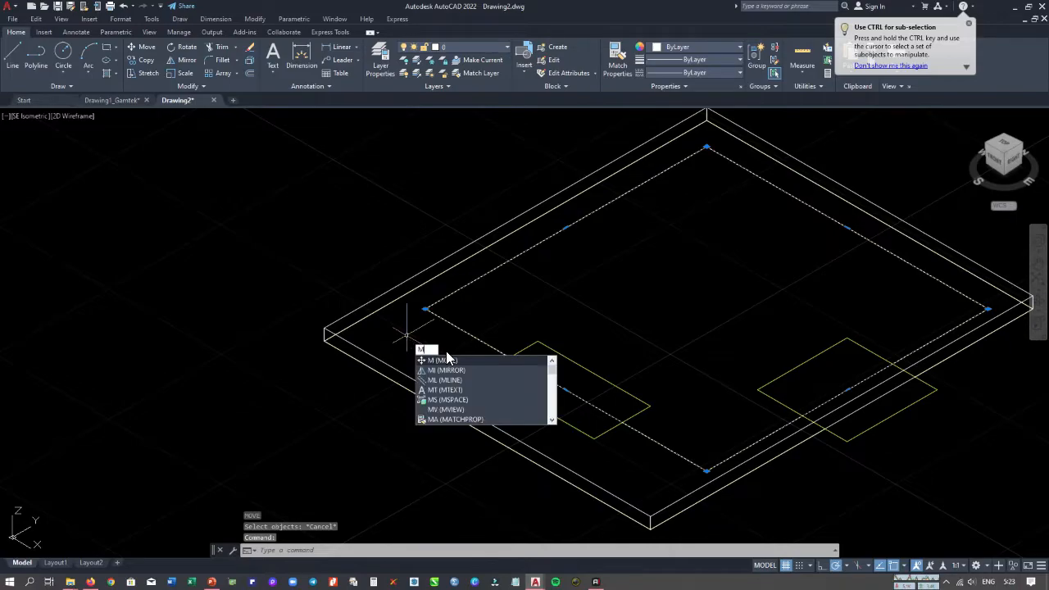
key(Return)
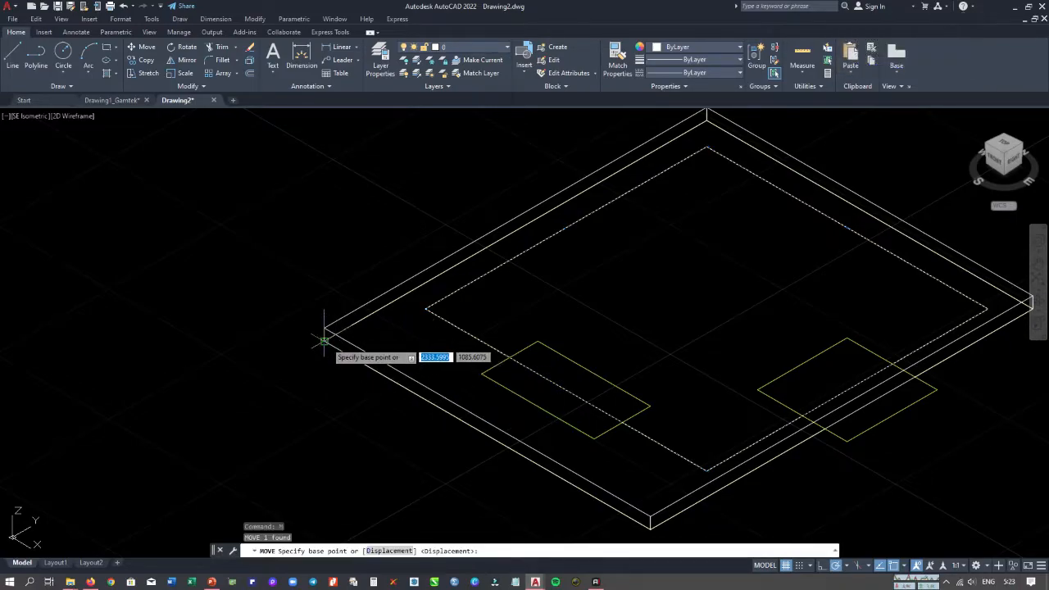
click(326, 333)
click(347, 322)
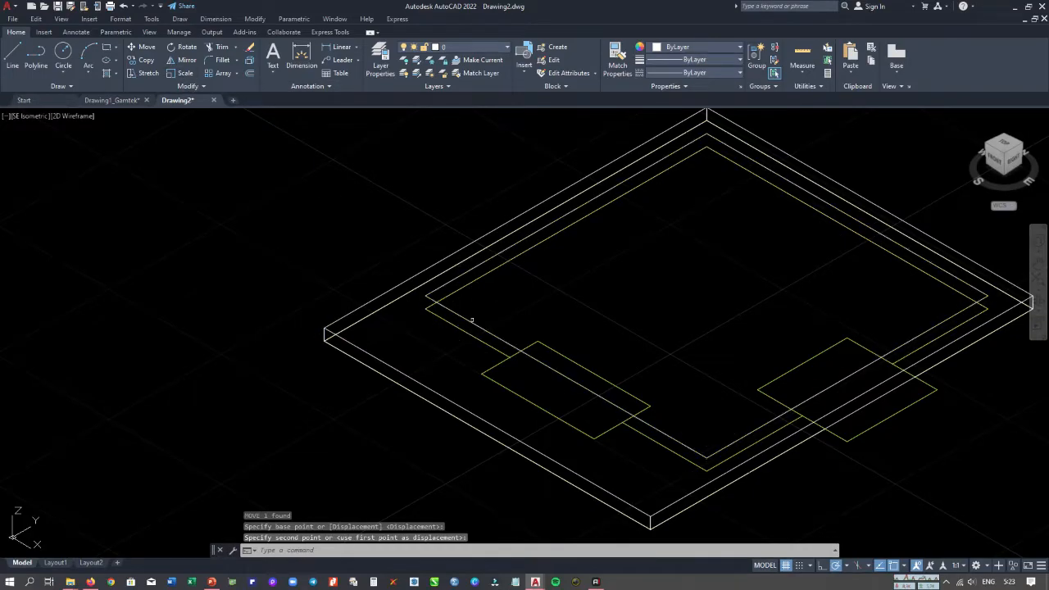
Extrude the raised inner rectangle to a height of 25 to form the main building block.
text(E)
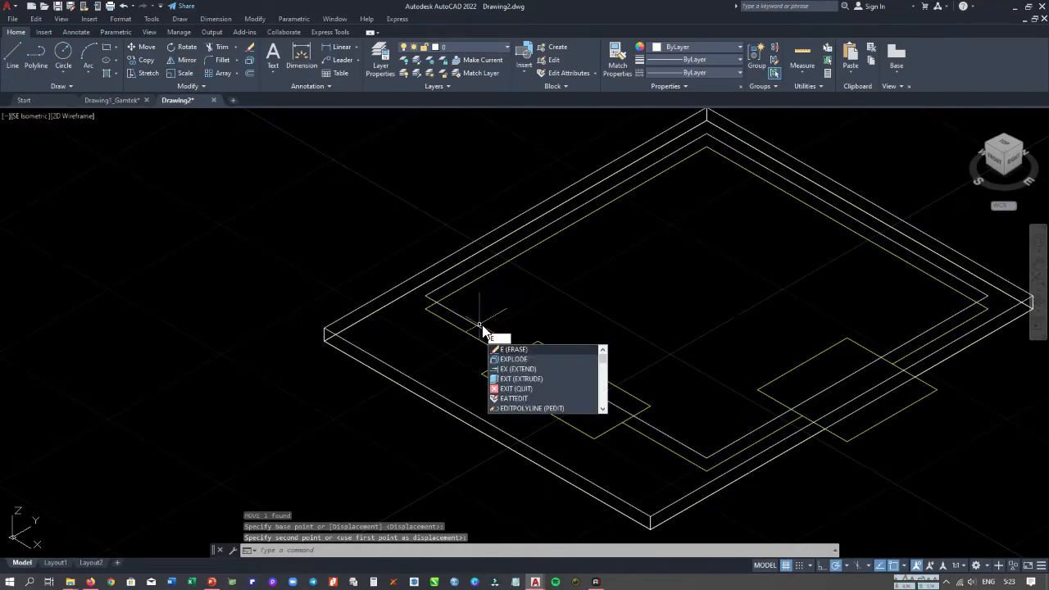
text(Xt)
key(Return)
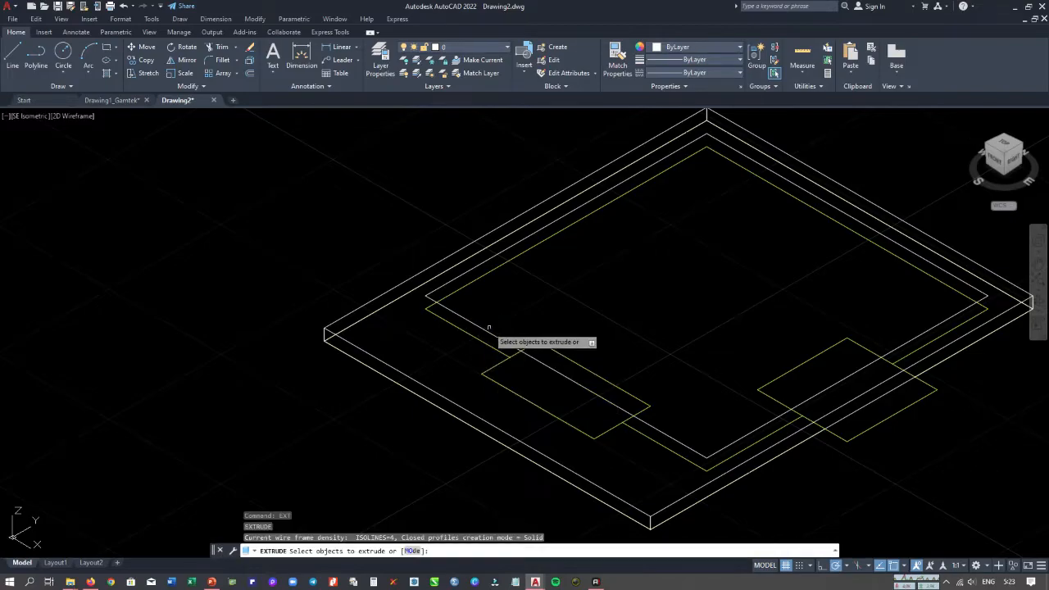
click(444, 304)
key(Return)
middle_drag(445, 222, 457, 258)
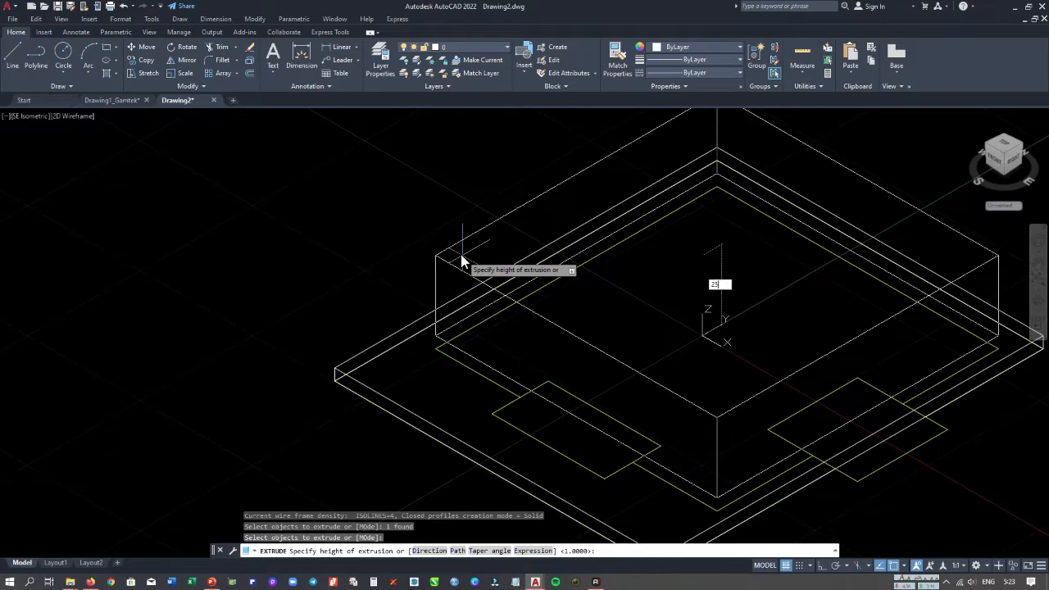
key(Return)
scroll(463, 259, down, 5)
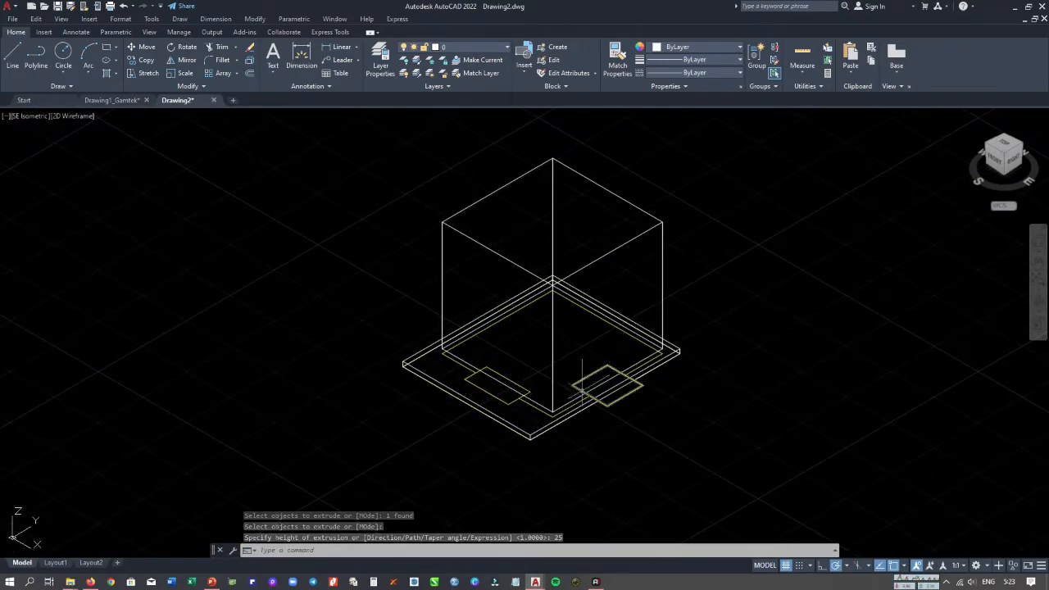
Copy the rectangle straddling the slab's east edge upward by the slab's thickness, from the slab's front bottom corner to the top corner above.
click(607, 404)
scroll(624, 377, up, 2)
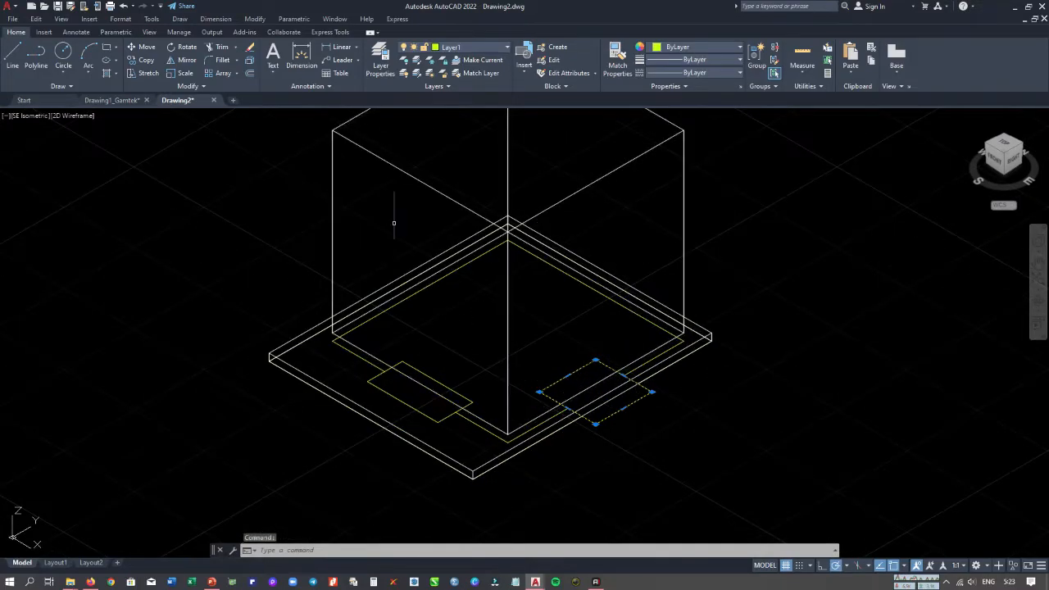
click(145, 60)
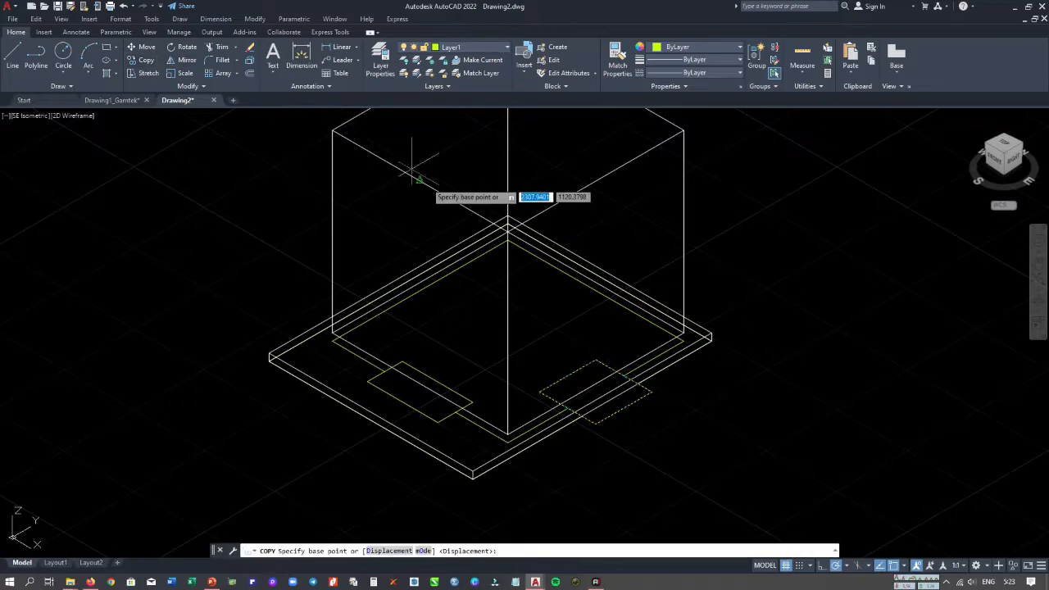
click(473, 476)
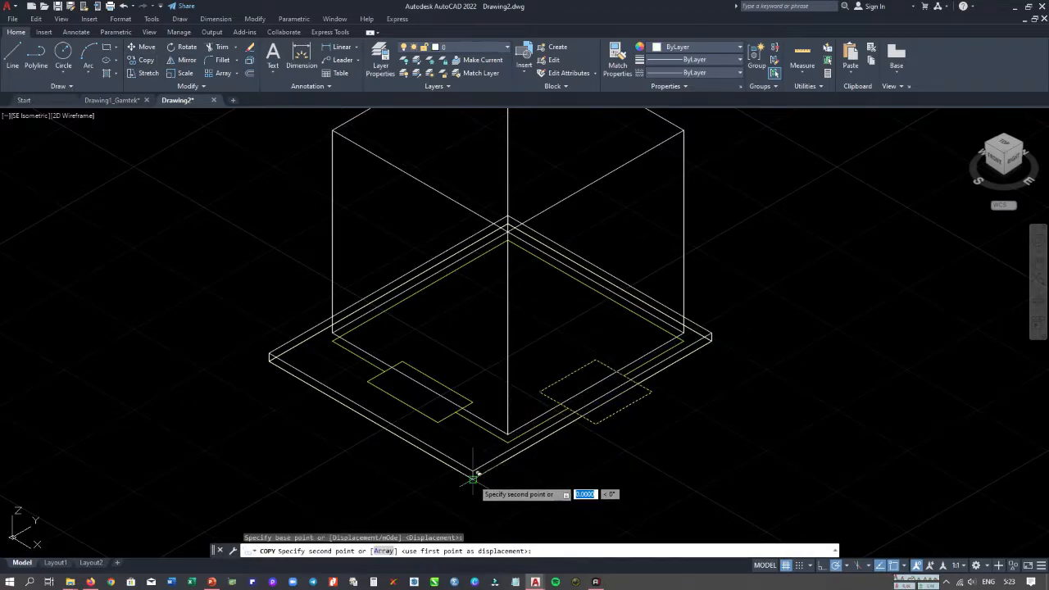
key(Escape)
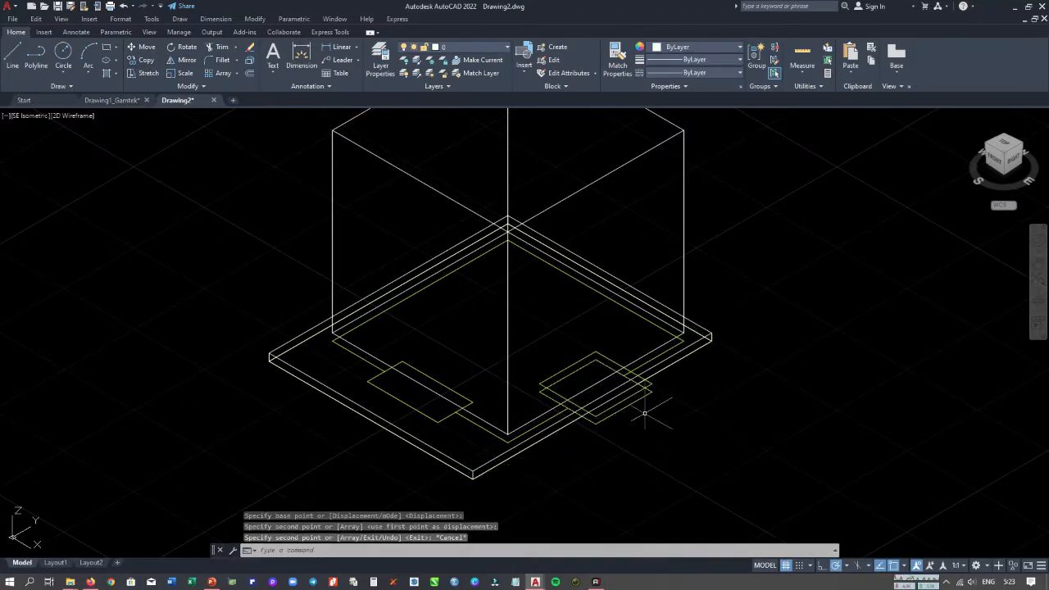
In Drawing1_Gamtek, measure the tall tower's height from the slab's bottom to the tower's top in section POTONGAN A-A.
click(120, 100)
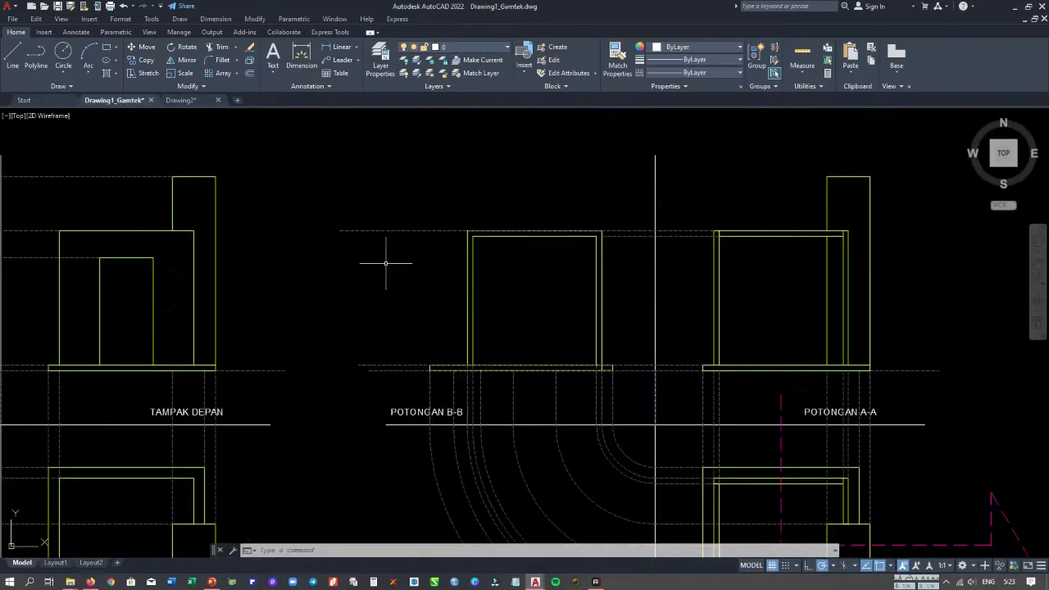
middle_drag(719, 370, 677, 373)
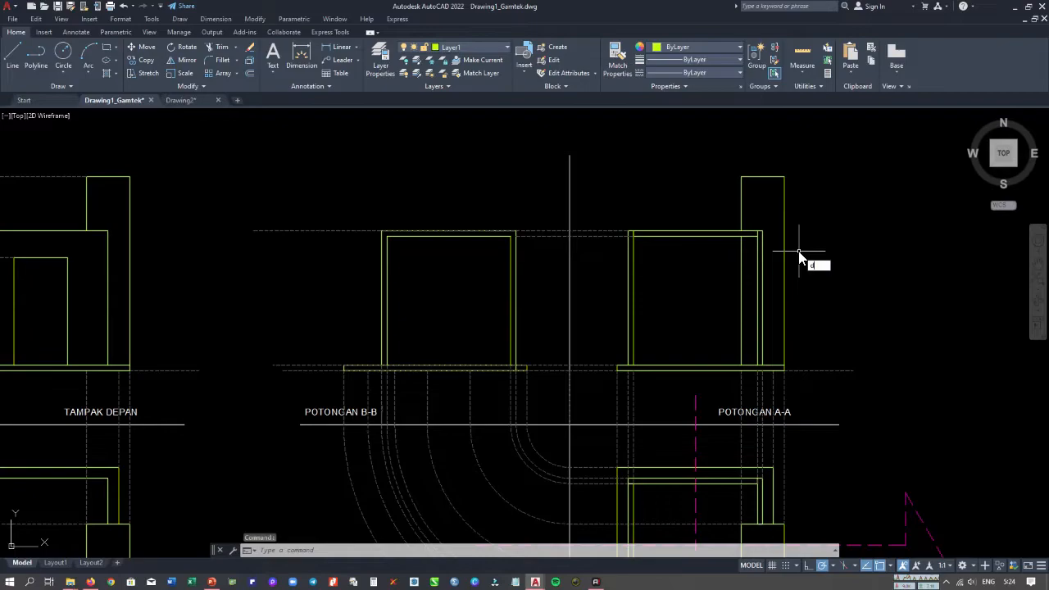
text(i)
key(Return)
click(785, 369)
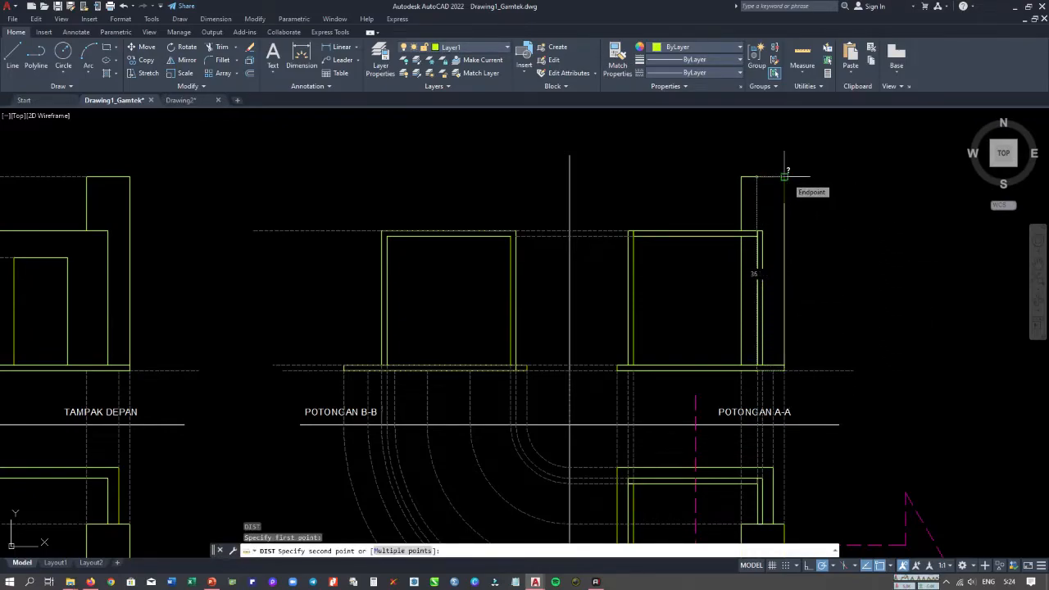
key(Escape)
Return to Drawing2 and move the raised copy of the tower rectangle straight down onto the original rectangle.
click(180, 100)
scroll(585, 380, up, 5)
click(580, 376)
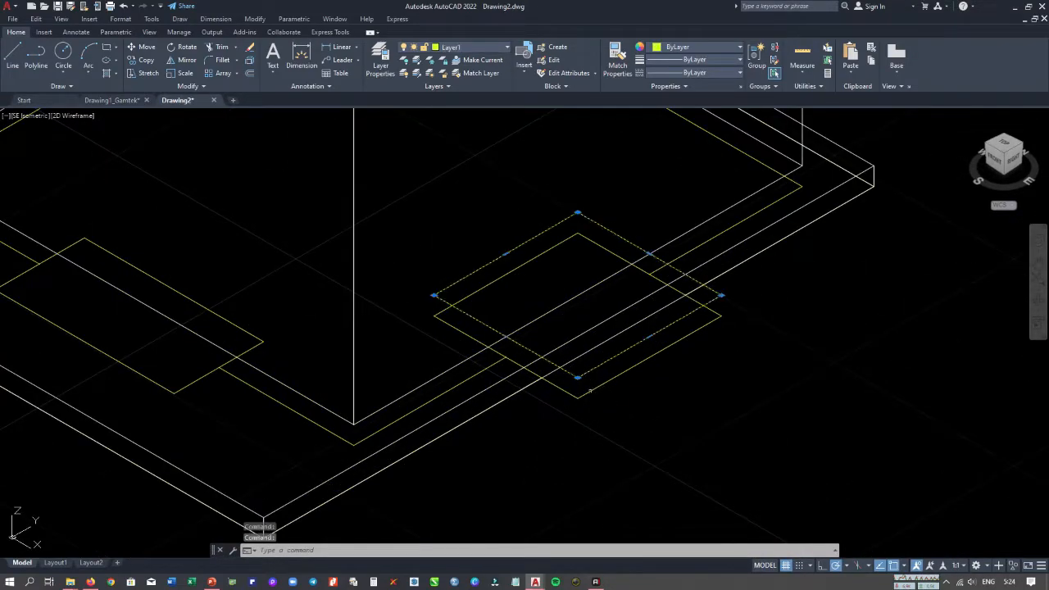
key(m)
key(space)
click(580, 370)
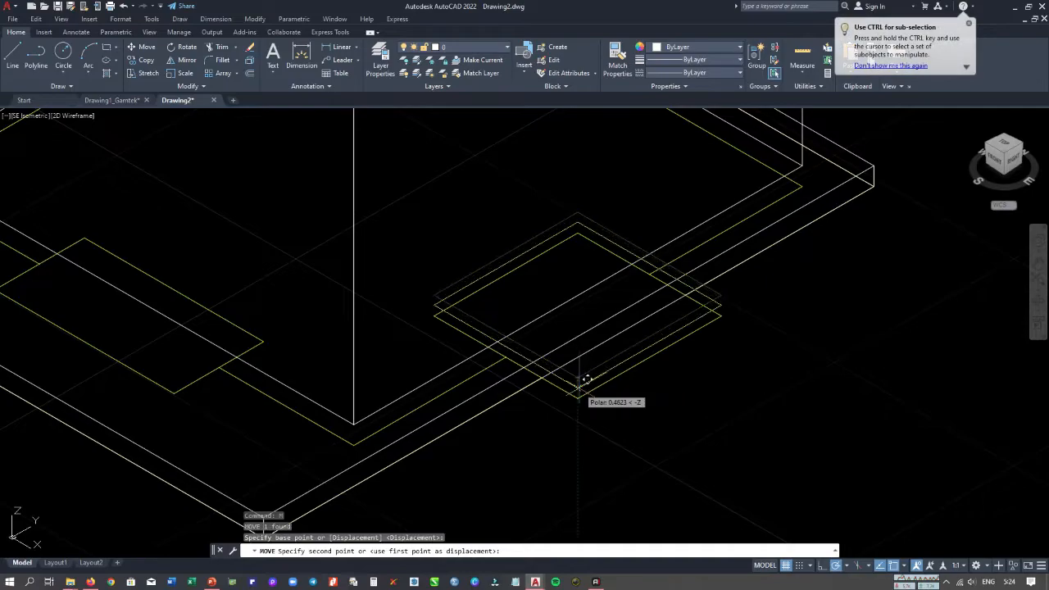
key(Escape)
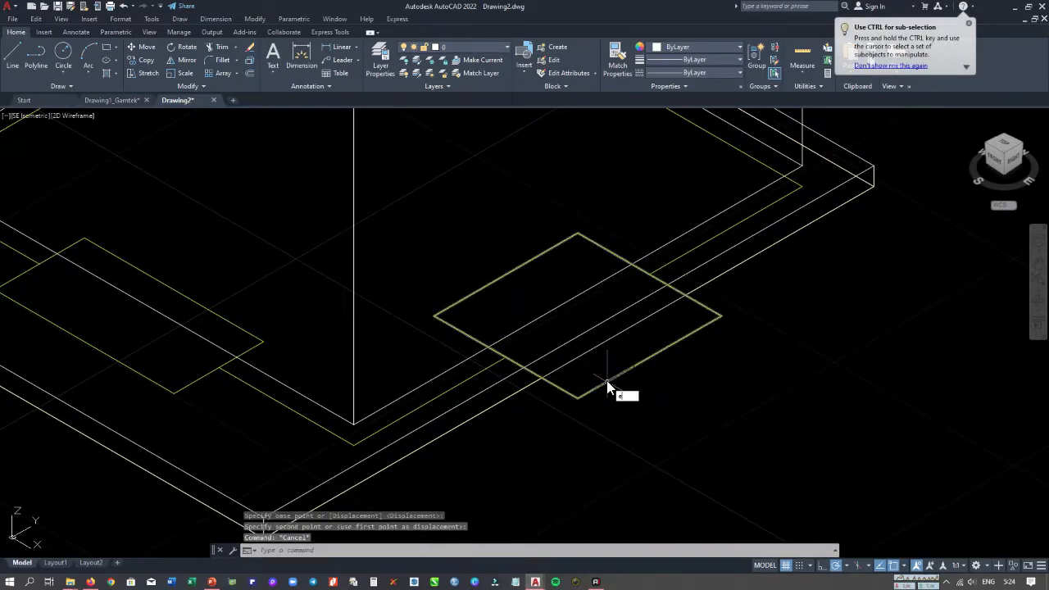
Extrude the tower rectangle on the slab's east edge to a height of 36.
text(ext)
key(Return)
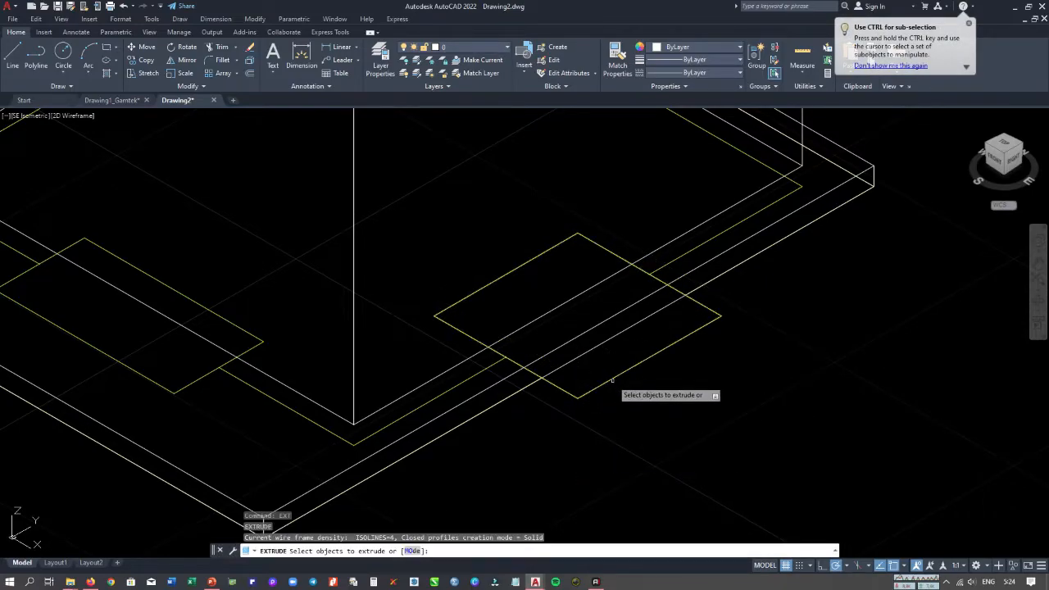
click(607, 380)
key(Return)
scroll(581, 297, down, 4)
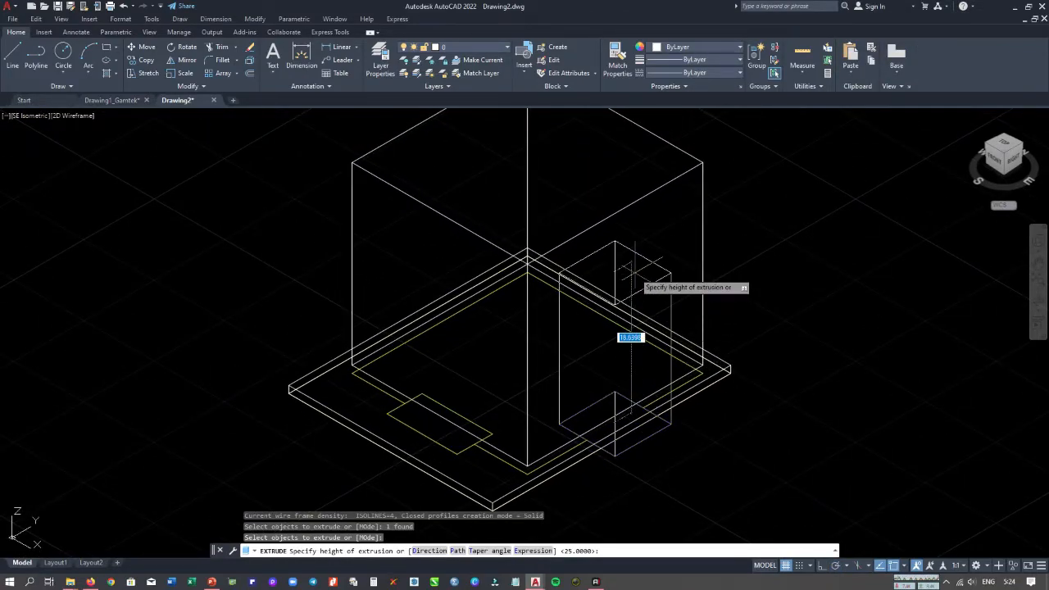
key(Return)
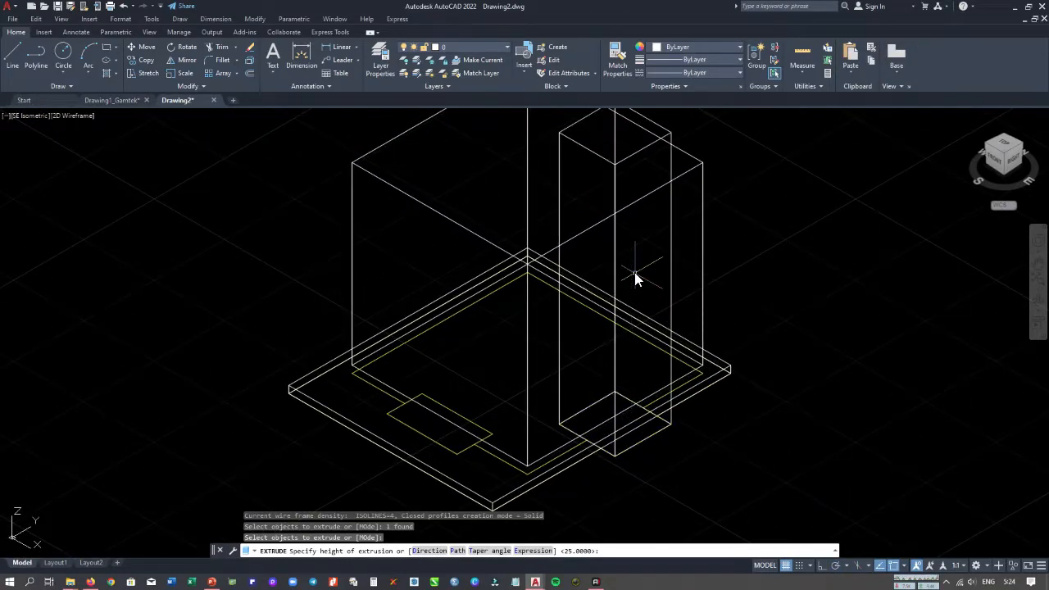
scroll(634, 274, down, 3)
middle_drag(625, 301, 592, 287)
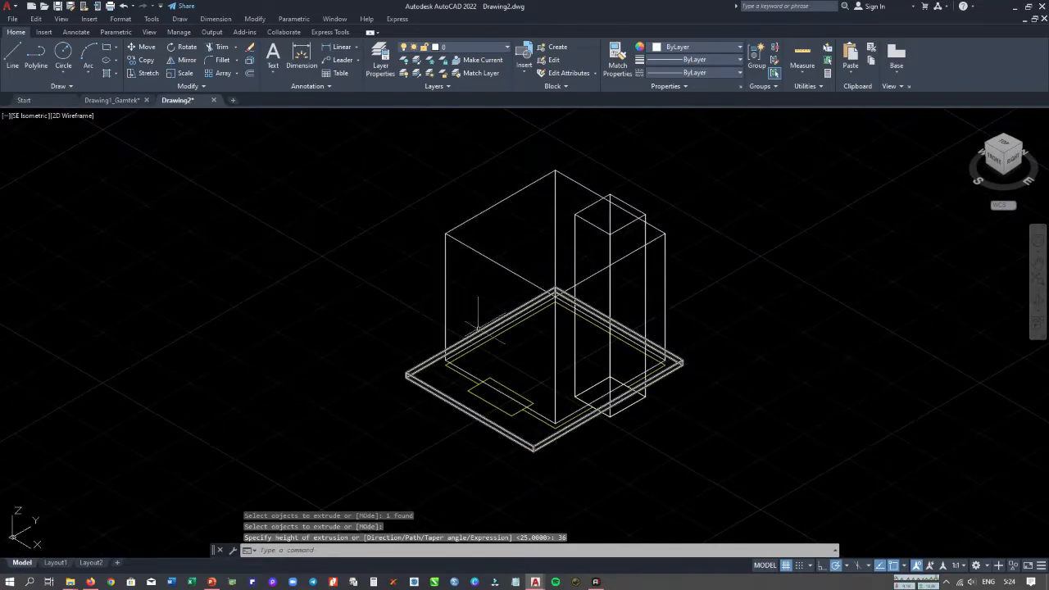
In Drawing1_Gamtek, measure the front entrance block's height from the slab's top to the block's top in the TAMPAK DEPAN view.
scroll(502, 402, up, 2)
click(508, 402)
middle_drag(531, 363, 536, 392)
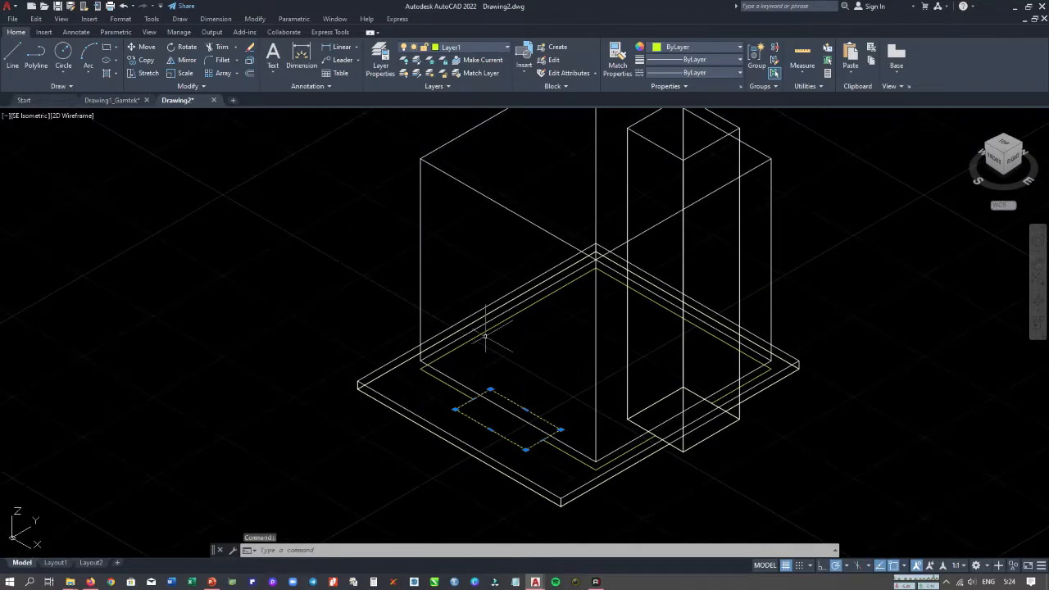
click(97, 96)
scroll(444, 321, down, 2)
middle_drag(481, 314, 566, 330)
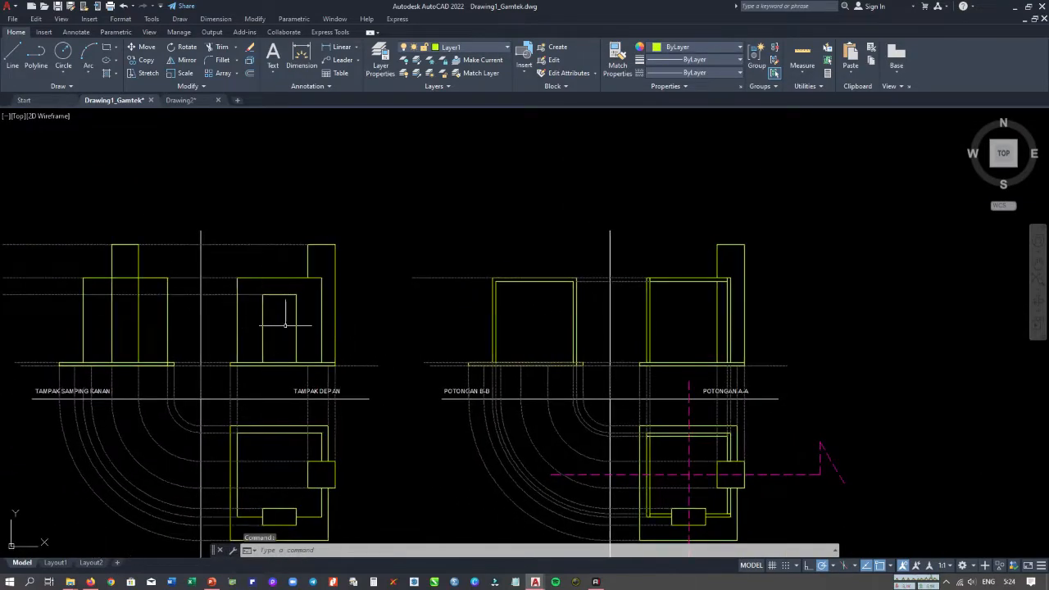
scroll(279, 319, up, 2)
middle_drag(277, 315, 333, 325)
text(DI)
key(Return)
key(Escape)
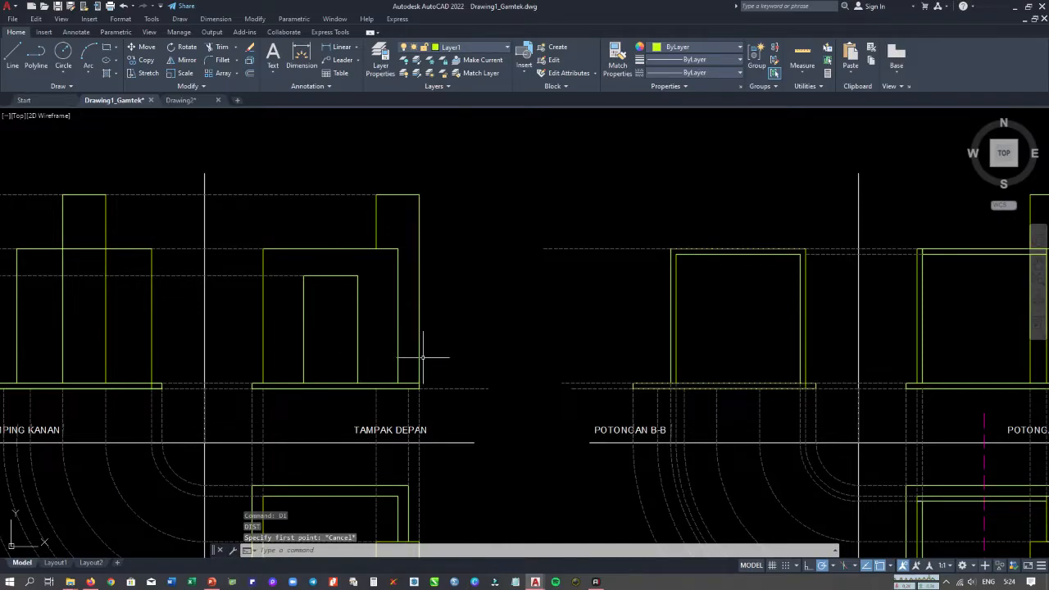
text(di)
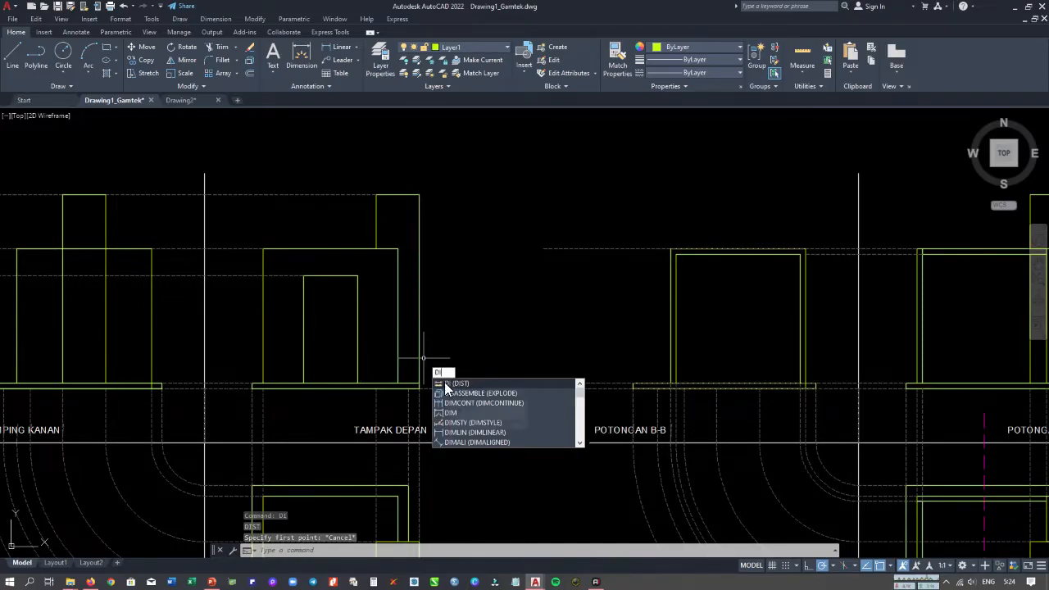
click(456, 384)
click(358, 381)
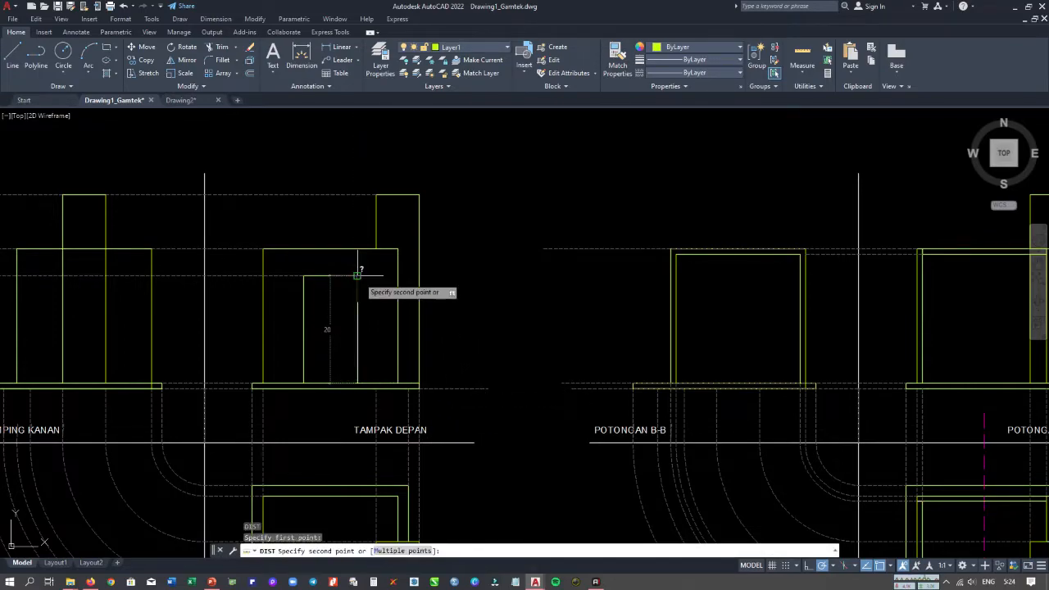
key(Escape)
Compare the main block in Drawing2 with the wall and roof thickness in sections POTONGAN B-B and A-A of Drawing1_Gamtek.
click(180, 100)
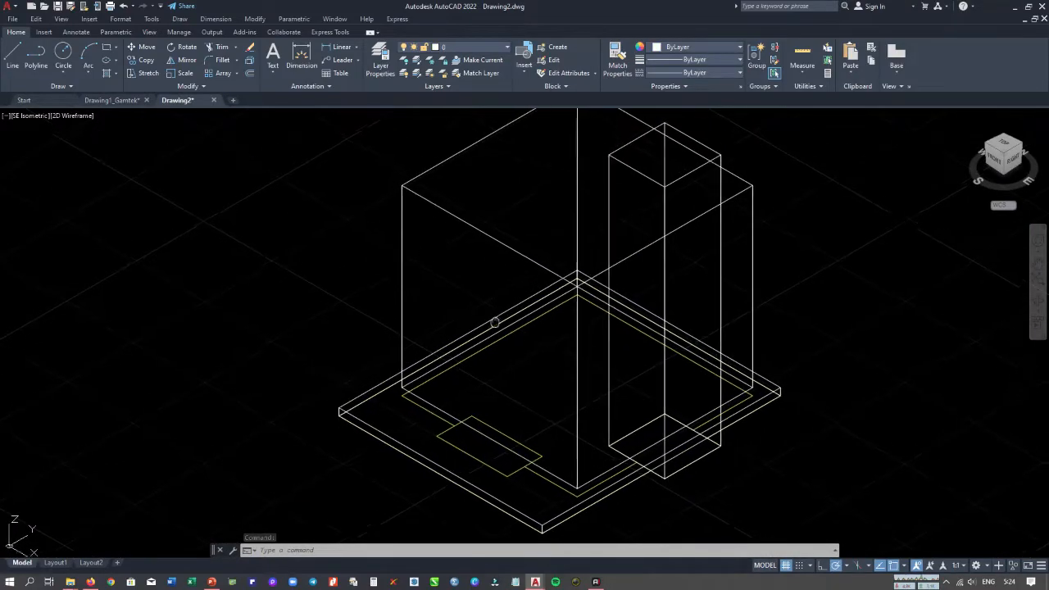
middle_drag(494, 316, 478, 388)
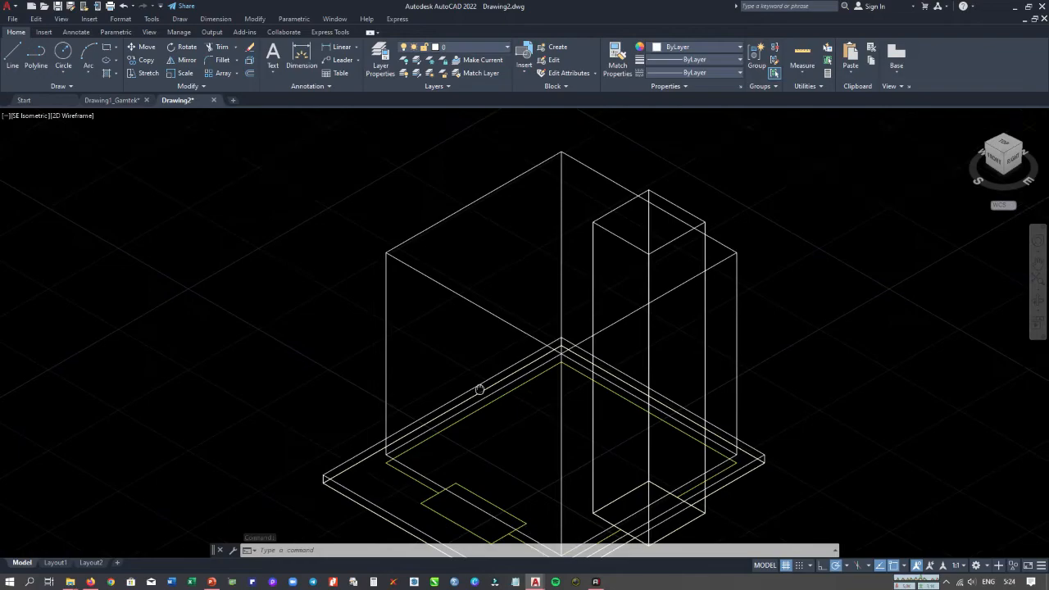
click(115, 100)
mouse_move(473, 286)
middle_down()
mouse_move(477, 296)
mouse_move(286, 276)
middle_up()
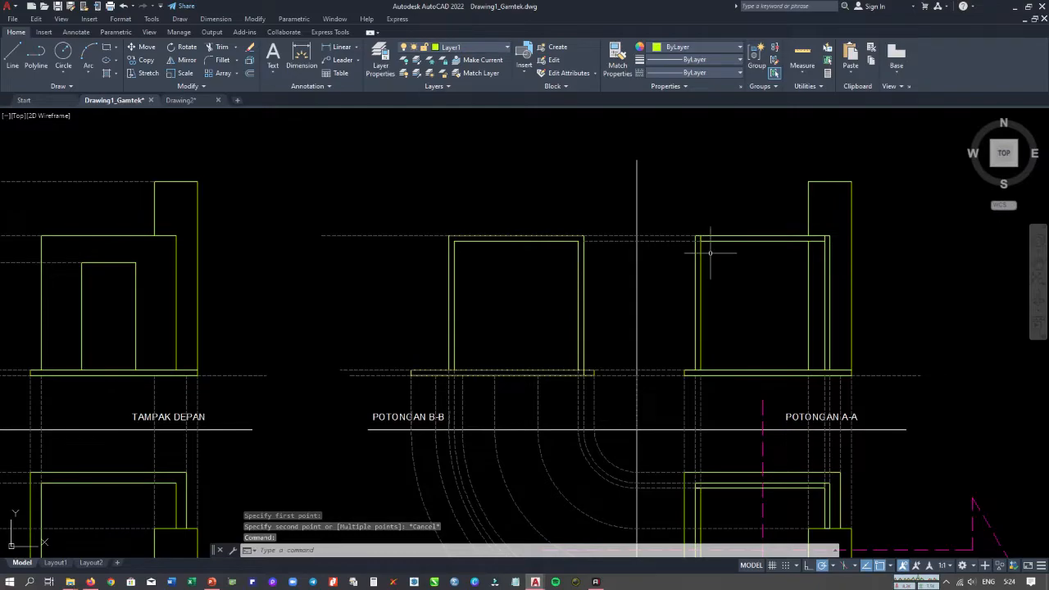
Return to Drawing2 and delete the extruded main building block.
click(205, 100)
middle_drag(421, 276, 459, 264)
click(414, 274)
scroll(436, 267, down, 3)
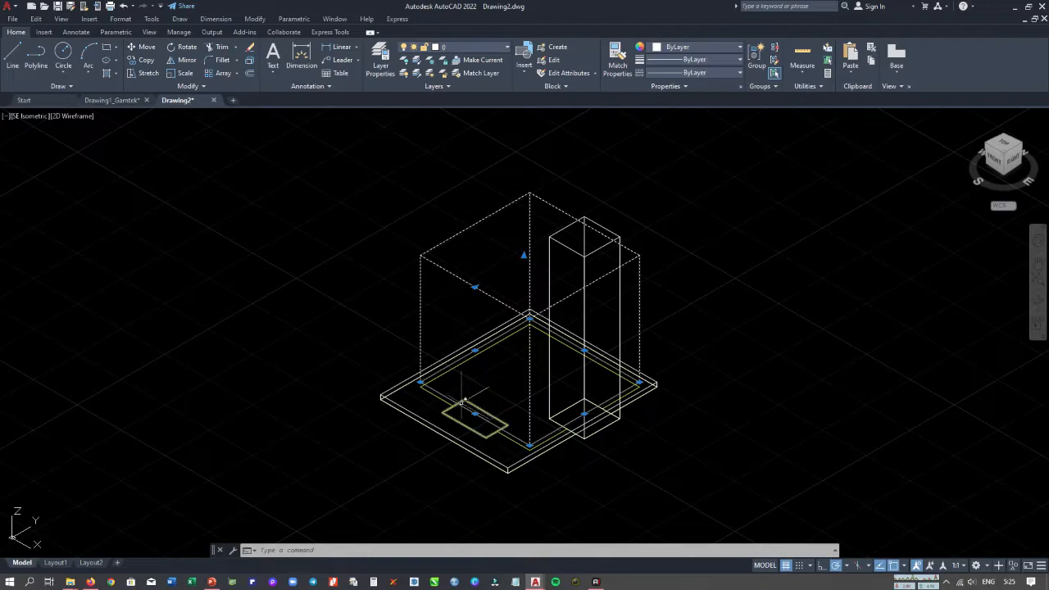
scroll(449, 393, up, 2)
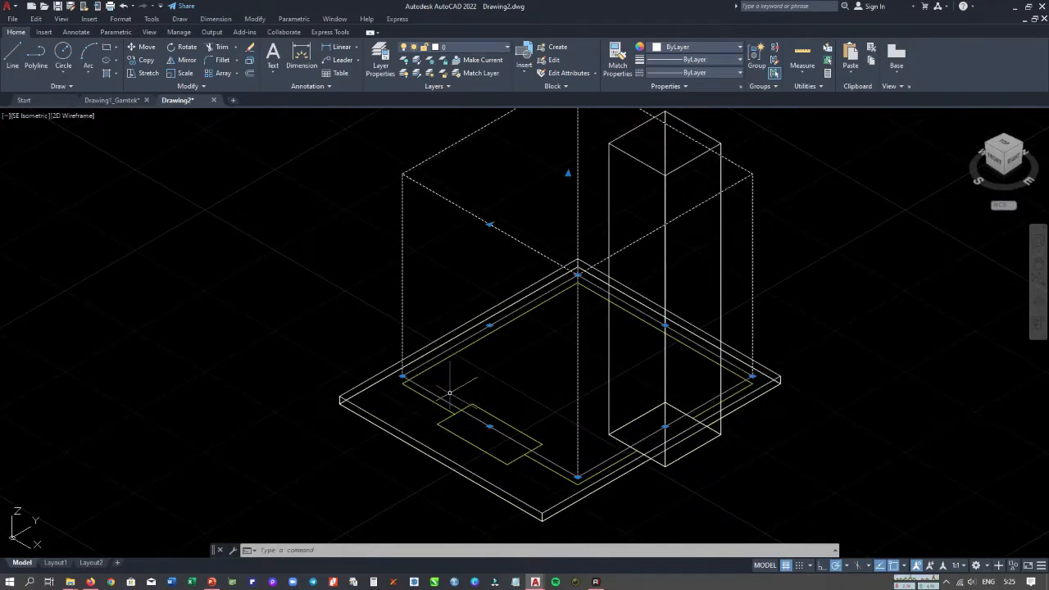
key(Delete)
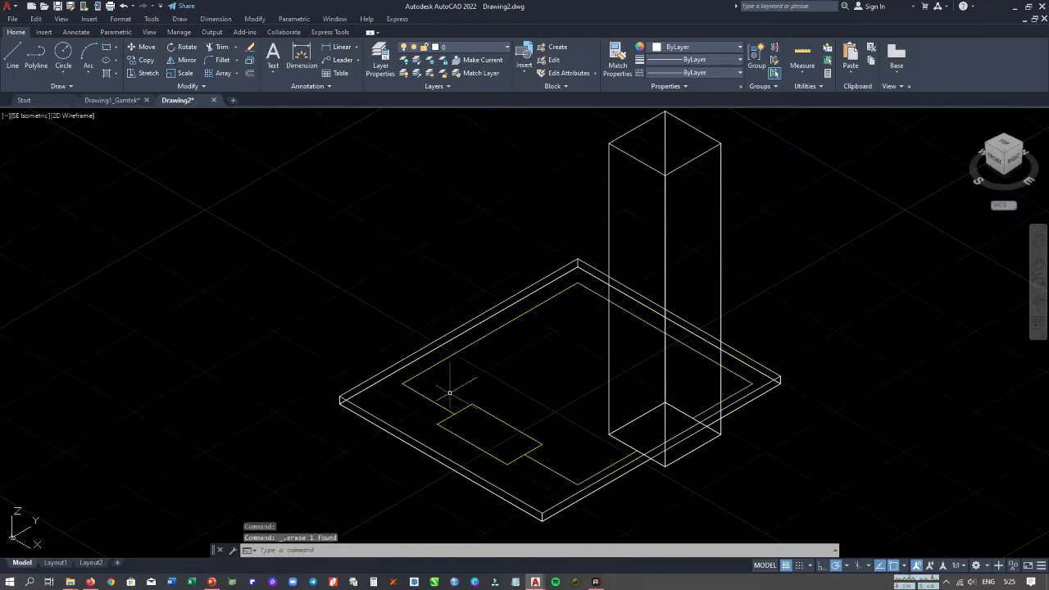
key(Escape)
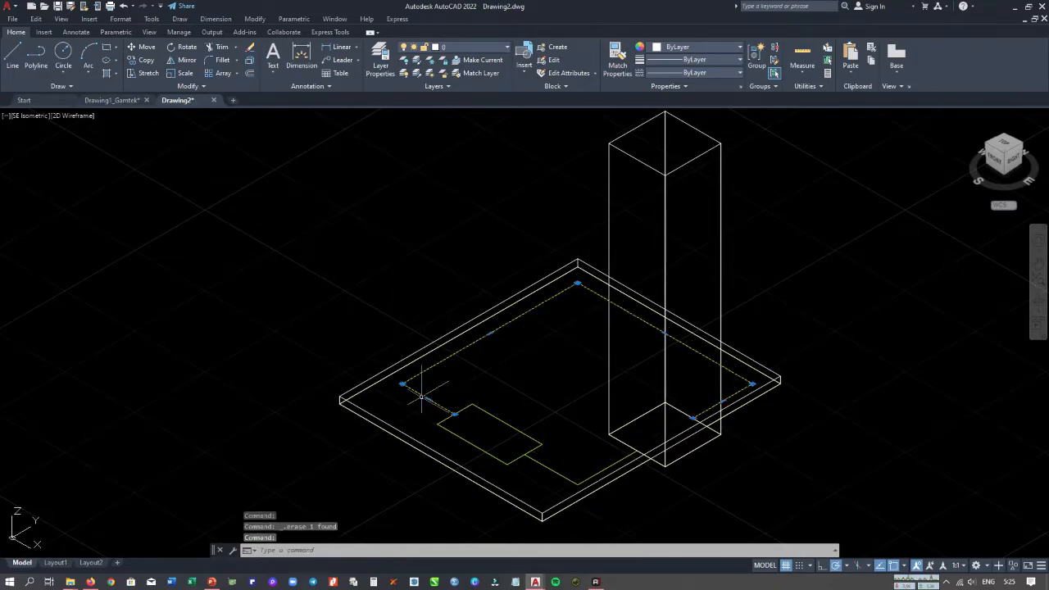
Draw a rectangle over the inner wall outline of the plan, from its southwest corner to its northeast corner.
click(113, 46)
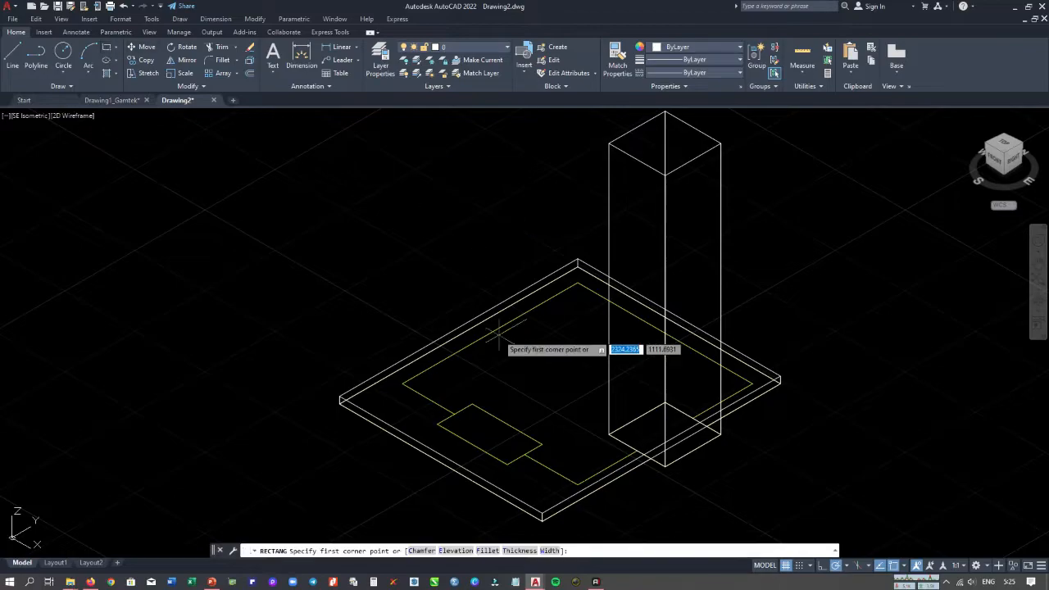
click(401, 384)
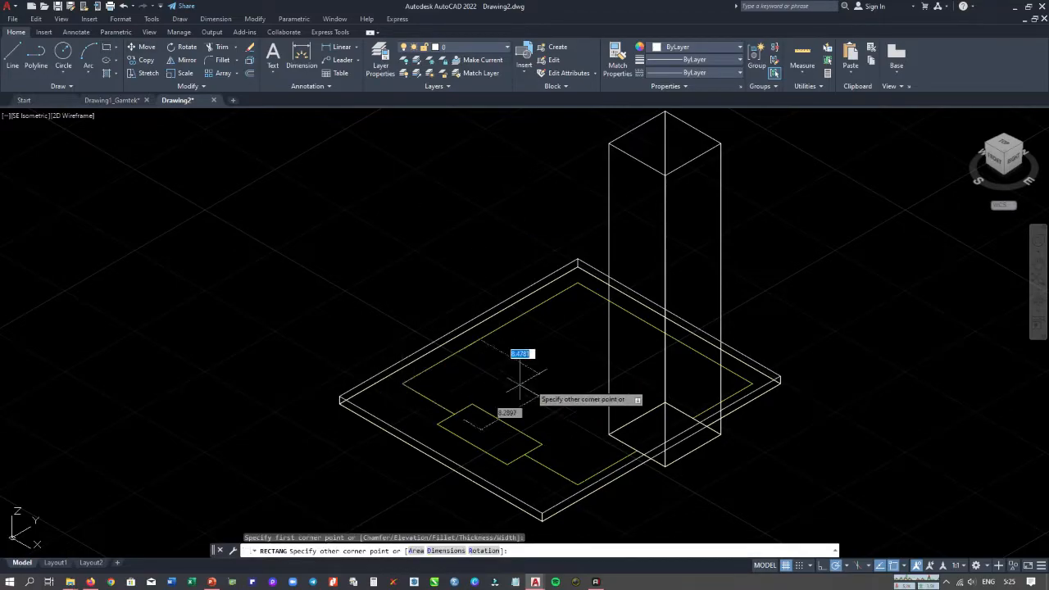
click(751, 383)
click(425, 393)
key(Escape)
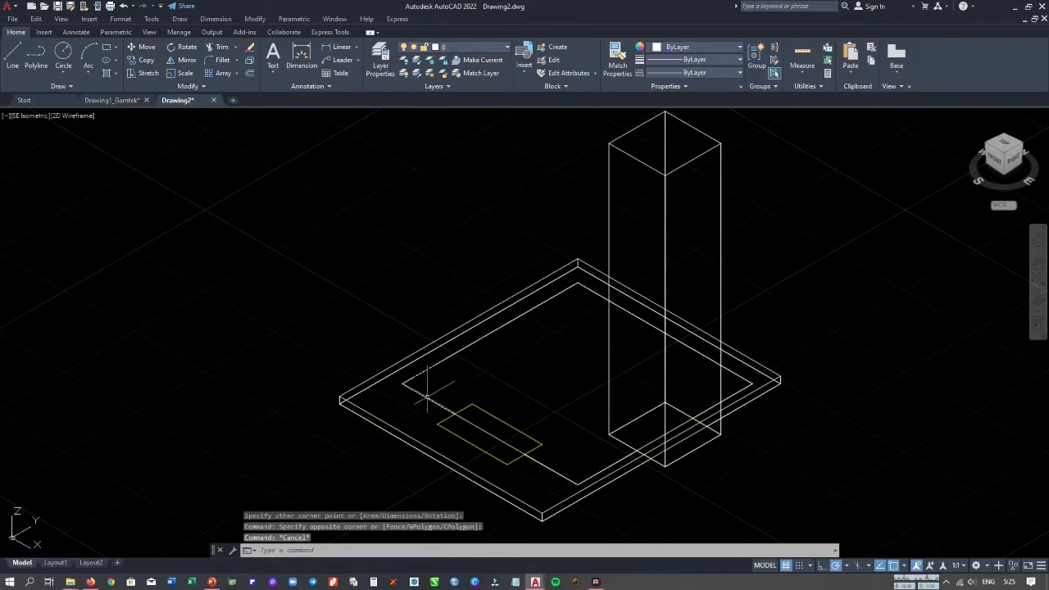
Offset the new wall rectangle inward to form the inner wall line.
click(426, 397)
middle_drag(448, 383, 474, 392)
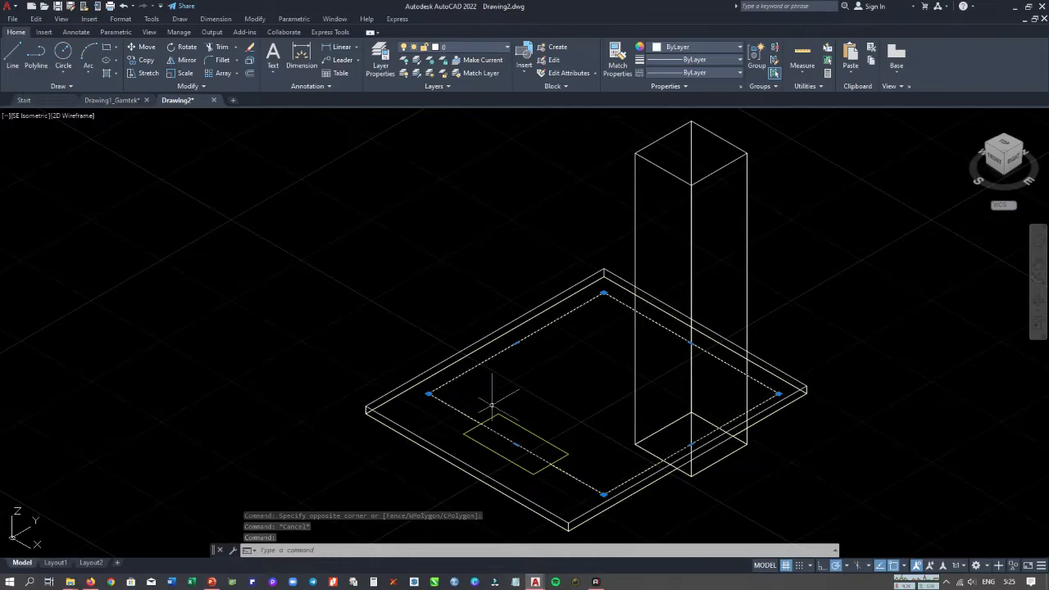
click(249, 73)
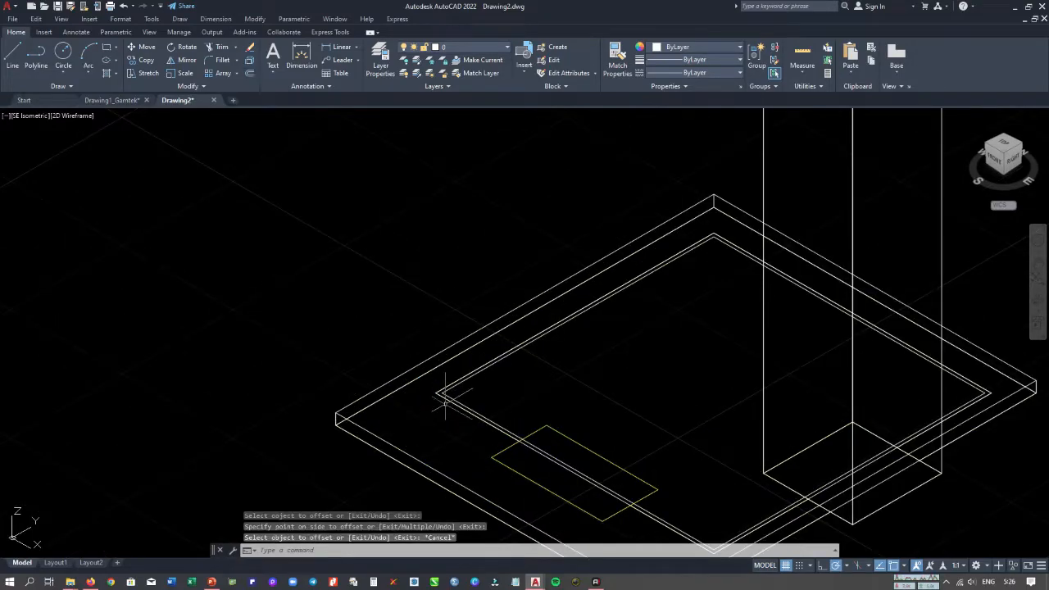
Measure the distance between the outer and inner wall rectangles at their southwest corners.
scroll(444, 403, up, 5)
text(d po)
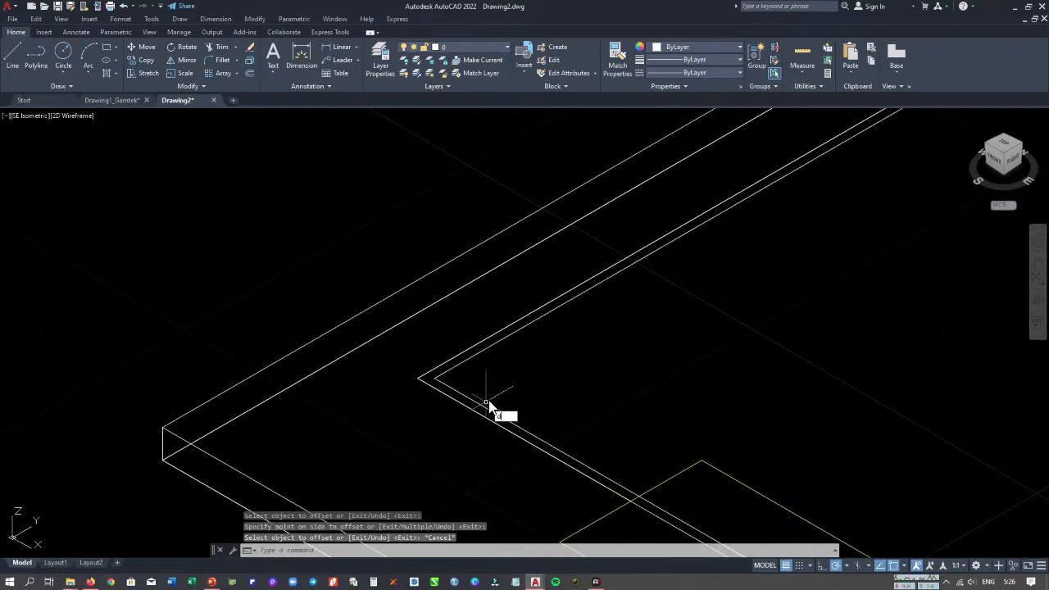
text(i)
key(Return)
click(435, 378)
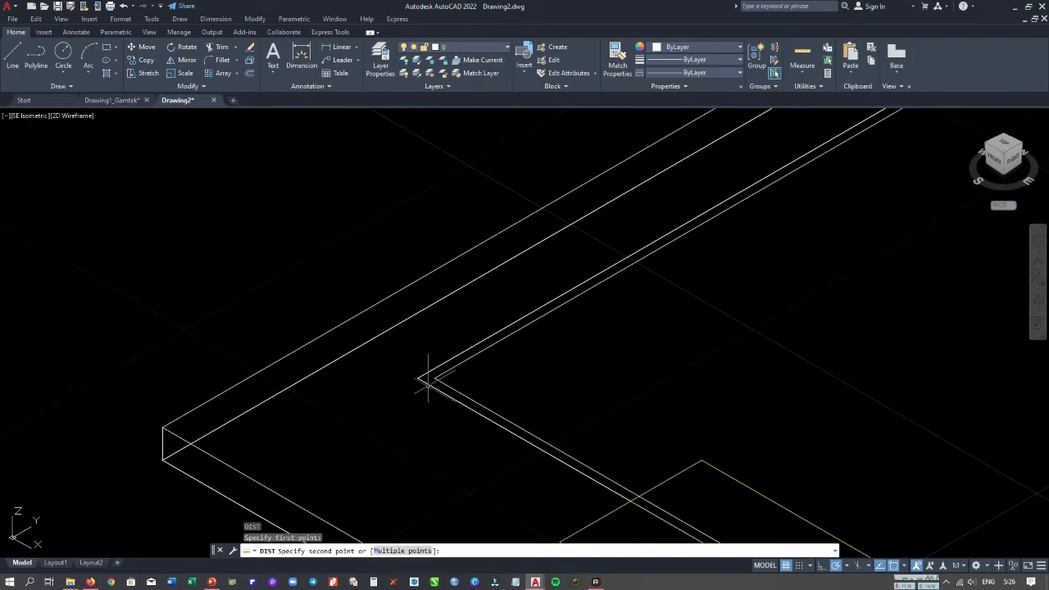
key(Escape)
Copy both wall rectangles straight up from the slab's lower southwest corner to its upper southwest corner.
scroll(475, 375, down, 5)
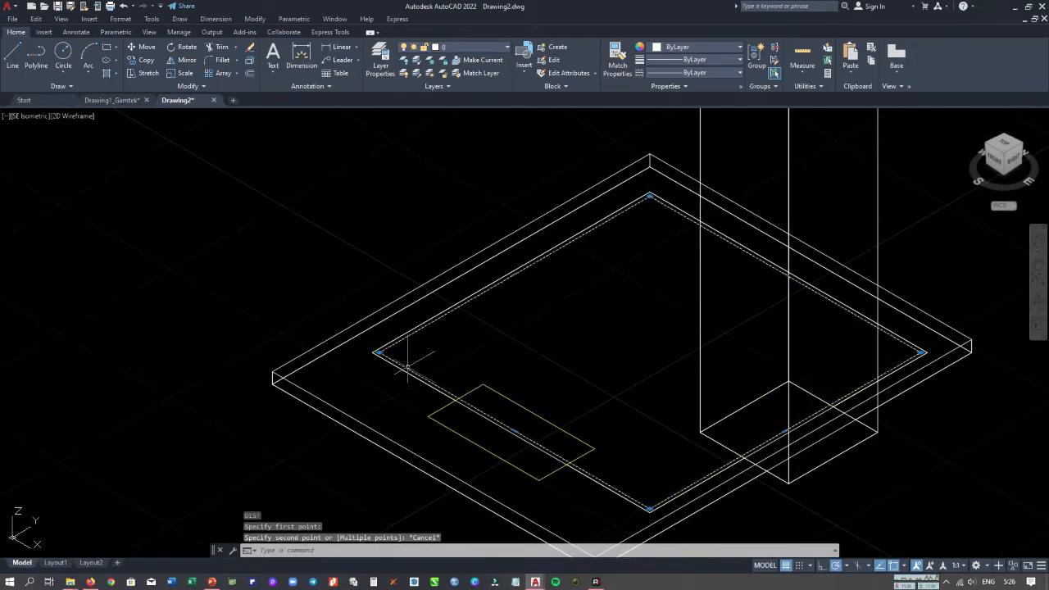
click(419, 326)
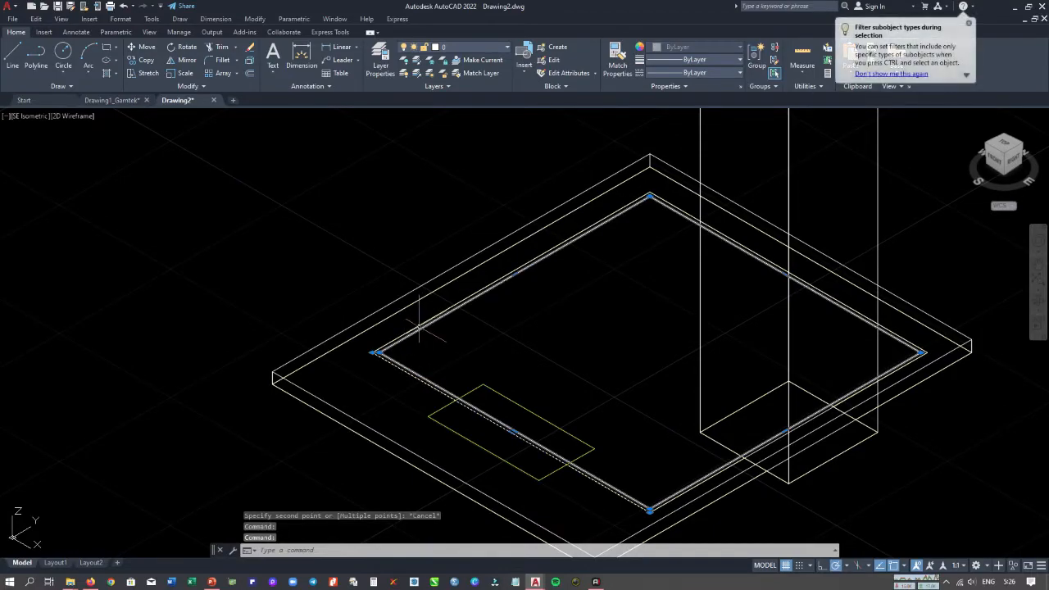
click(143, 60)
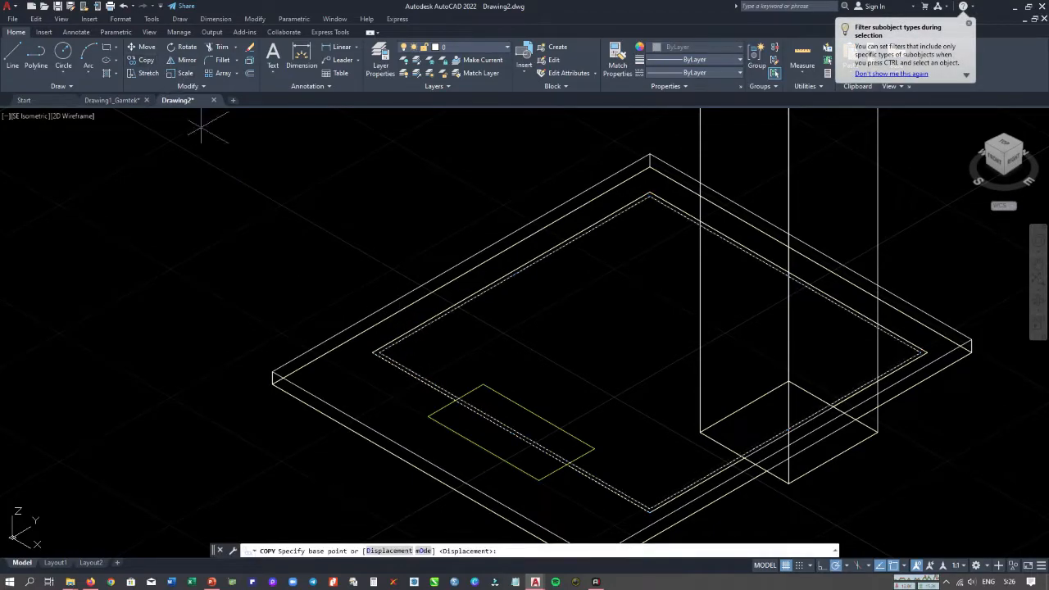
click(273, 376)
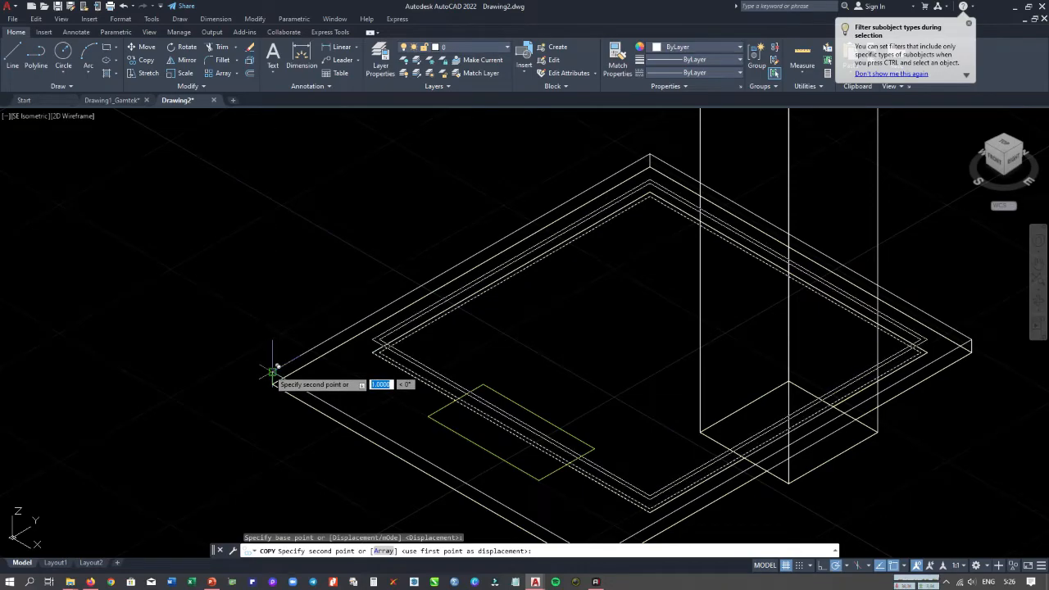
click(273, 372)
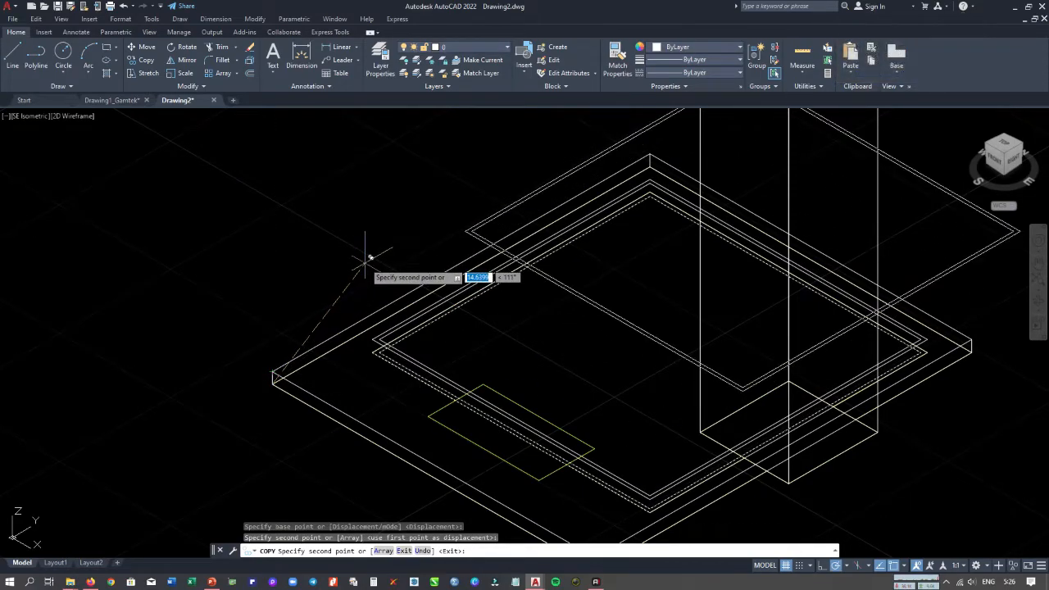
key(Return)
middle_drag(416, 333, 409, 369)
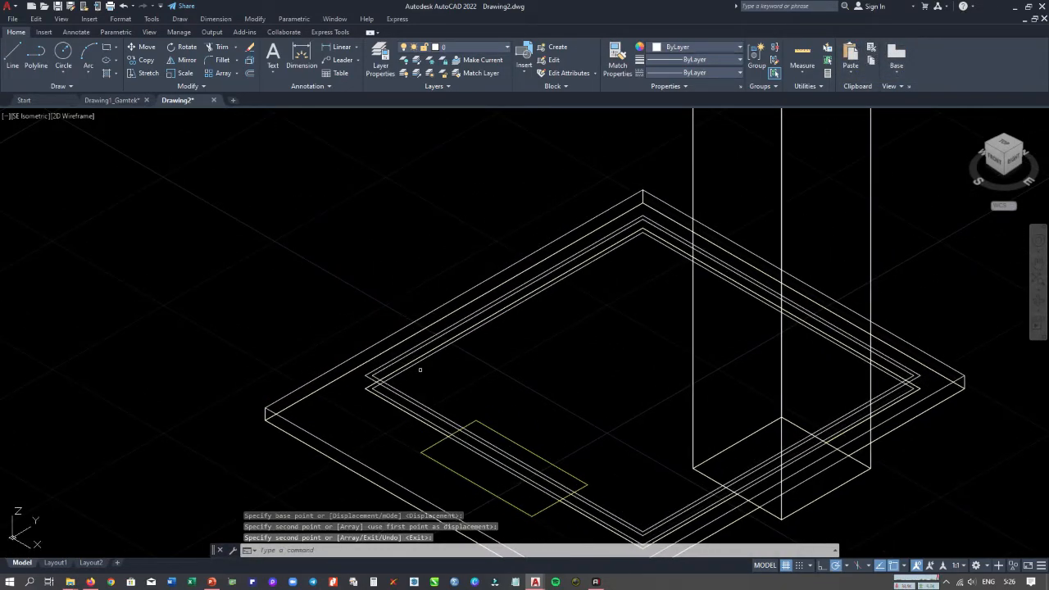
text(ext)
key(Return)
click(375, 380)
key(Return)
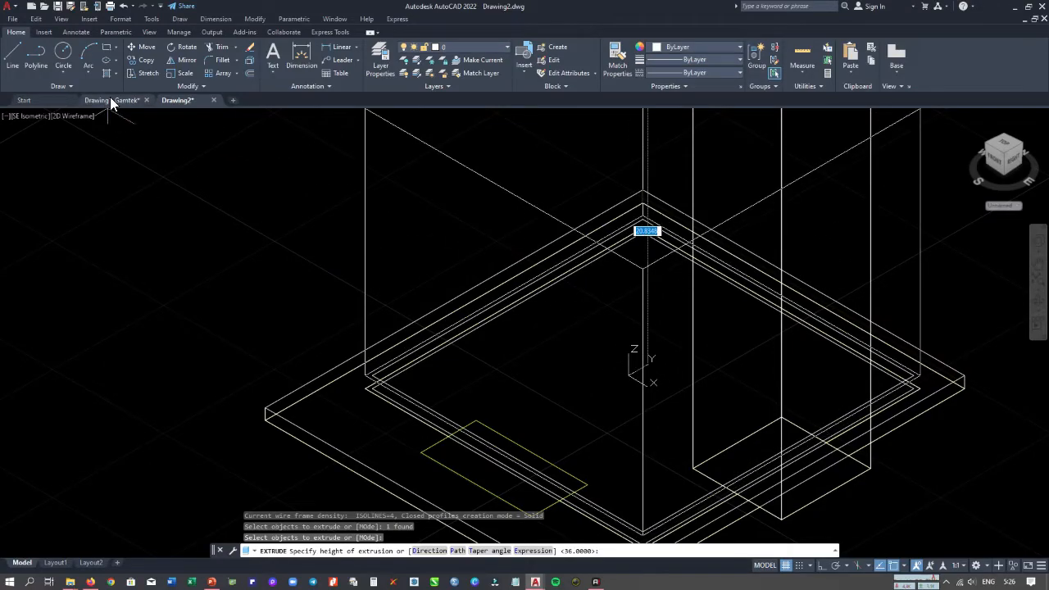
key(Escape)
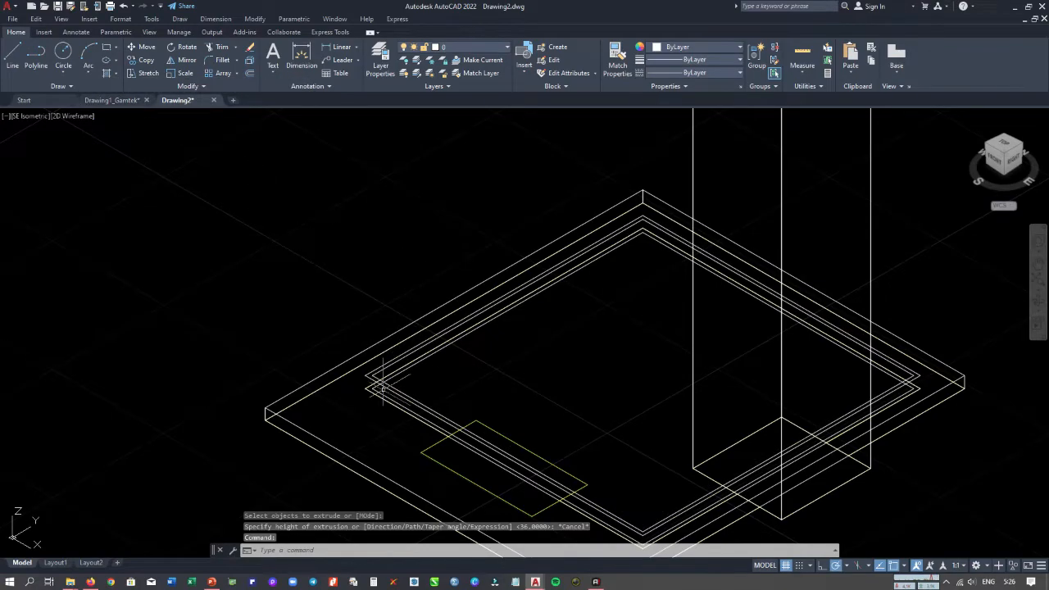
Extrude the outer wall rectangle on top of the slab to a height of 25.
key(Return)
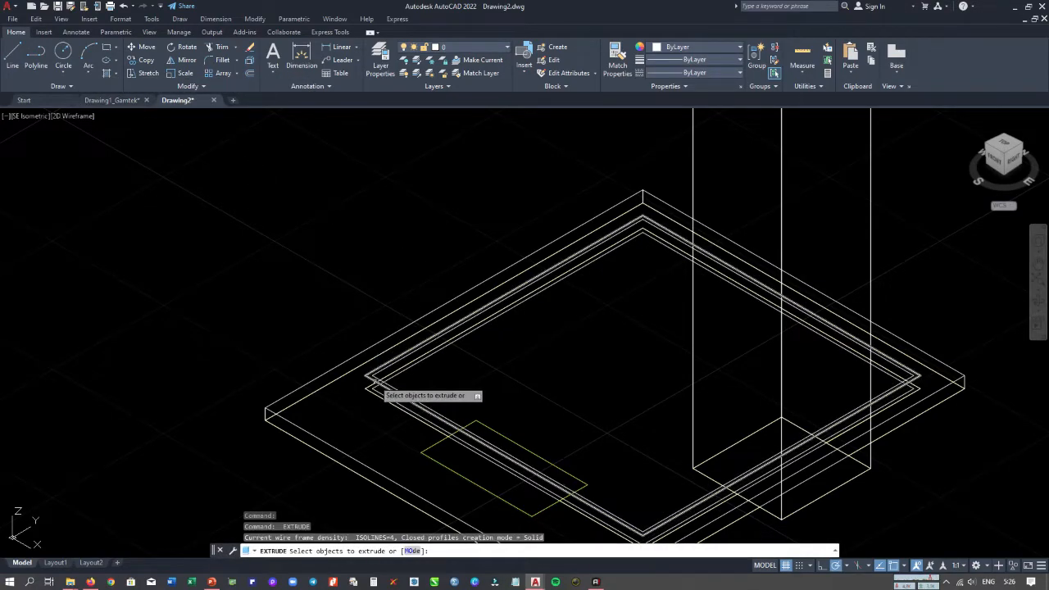
click(369, 382)
key(Return)
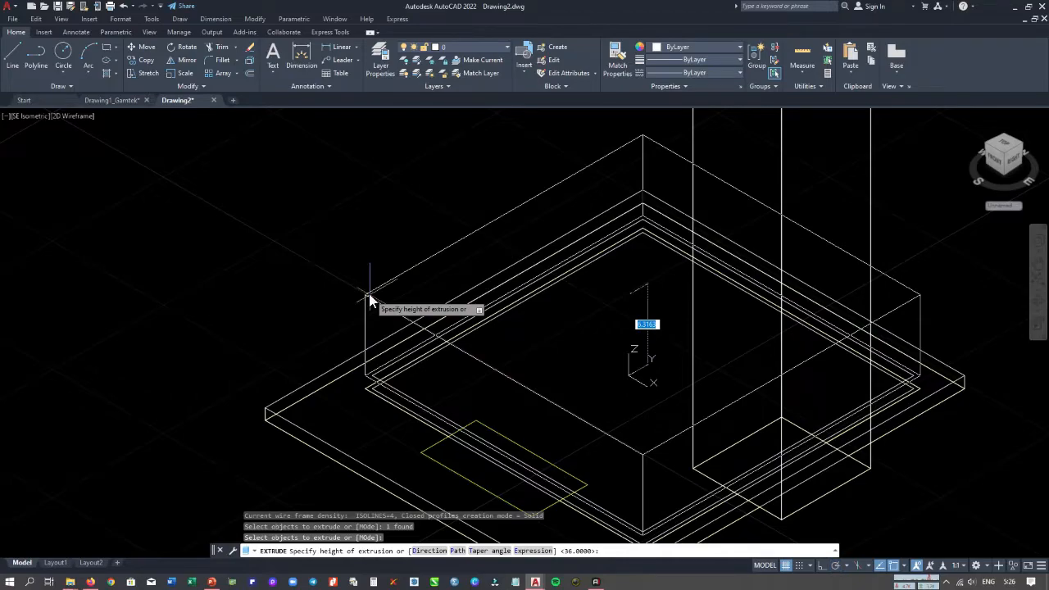
text(25)
key(Return)
Extrude the inner wall rectangle on top of the slab to a height of 25.
key(Return)
click(400, 390)
key(Return)
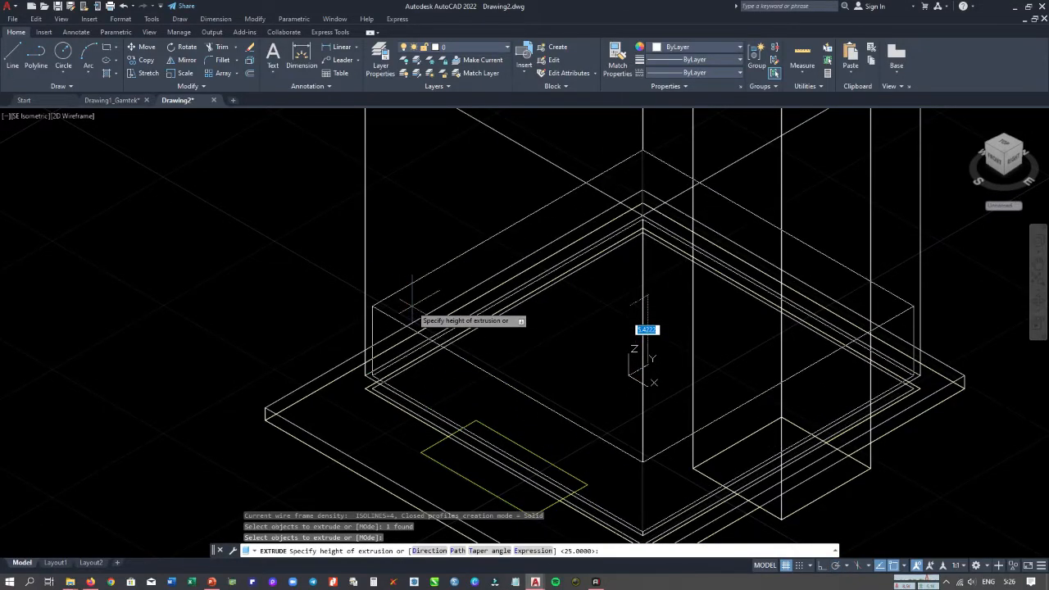
text(25)
key(Return)
Switch the model's visual style to Shaded with edges.
scroll(417, 246, down, 3)
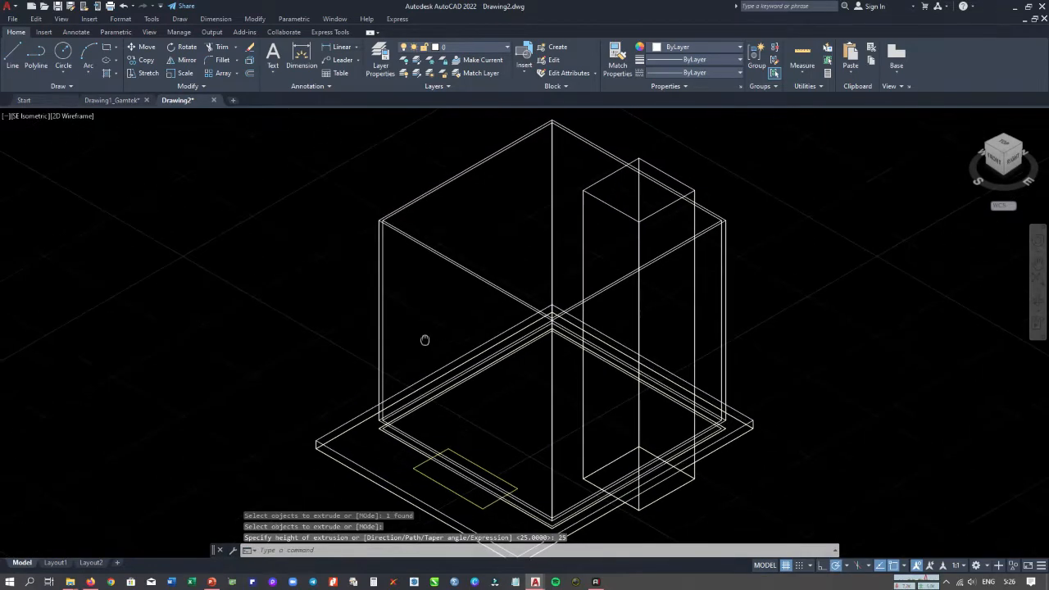
scroll(403, 230, up, 3)
scroll(358, 276, down, 5)
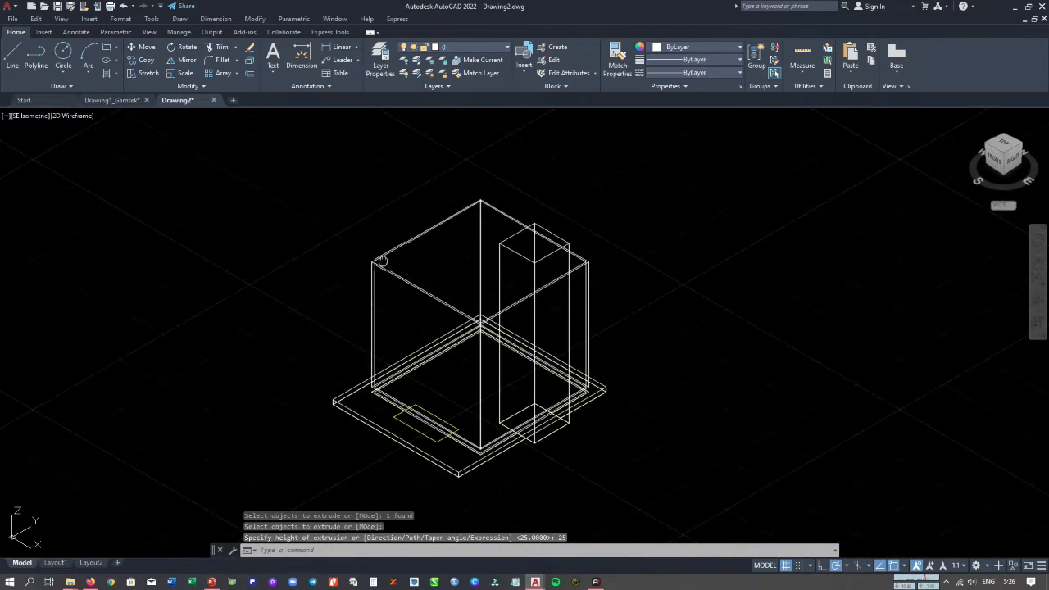
middle_drag(377, 286, 446, 334)
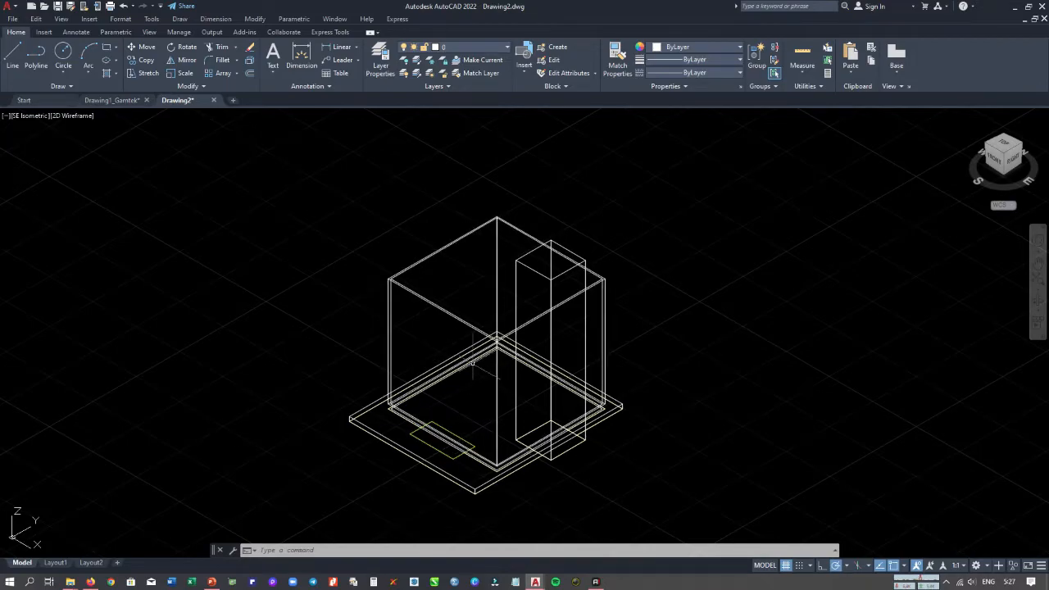
middle_drag(403, 300, 421, 337)
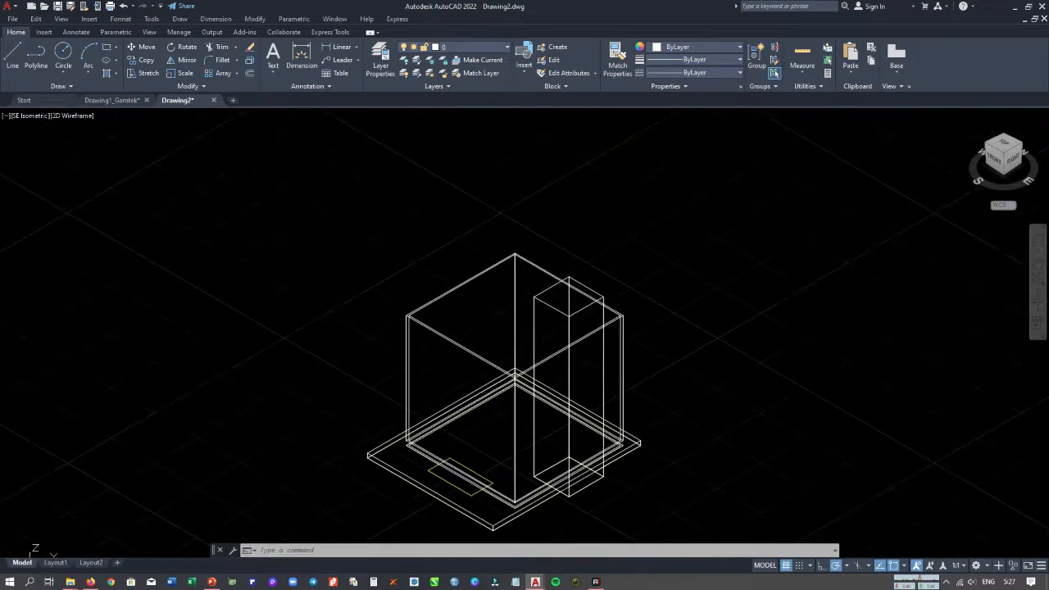
click(440, 362)
click(432, 357)
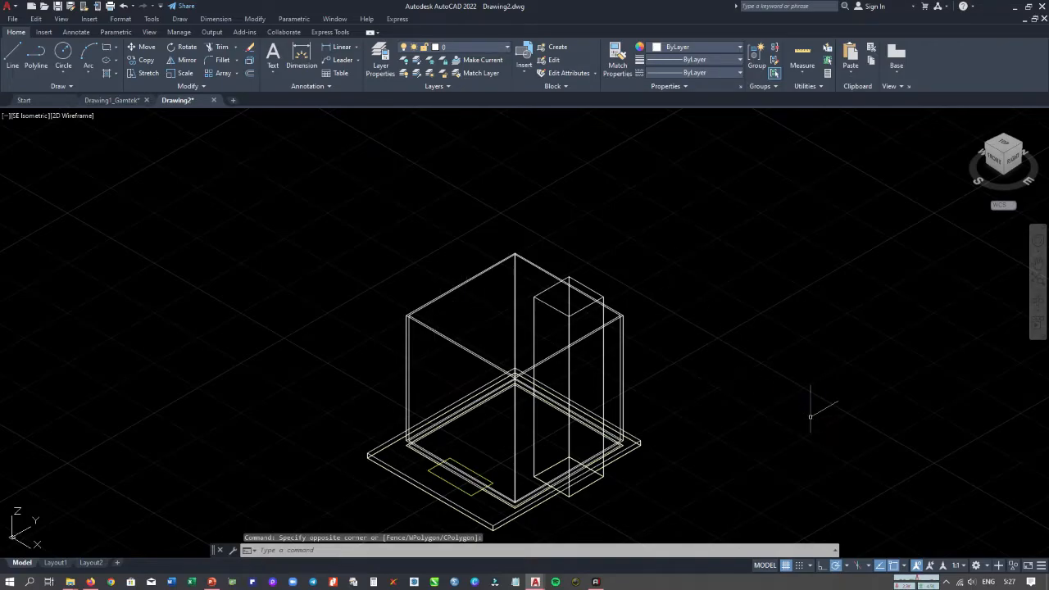
click(74, 117)
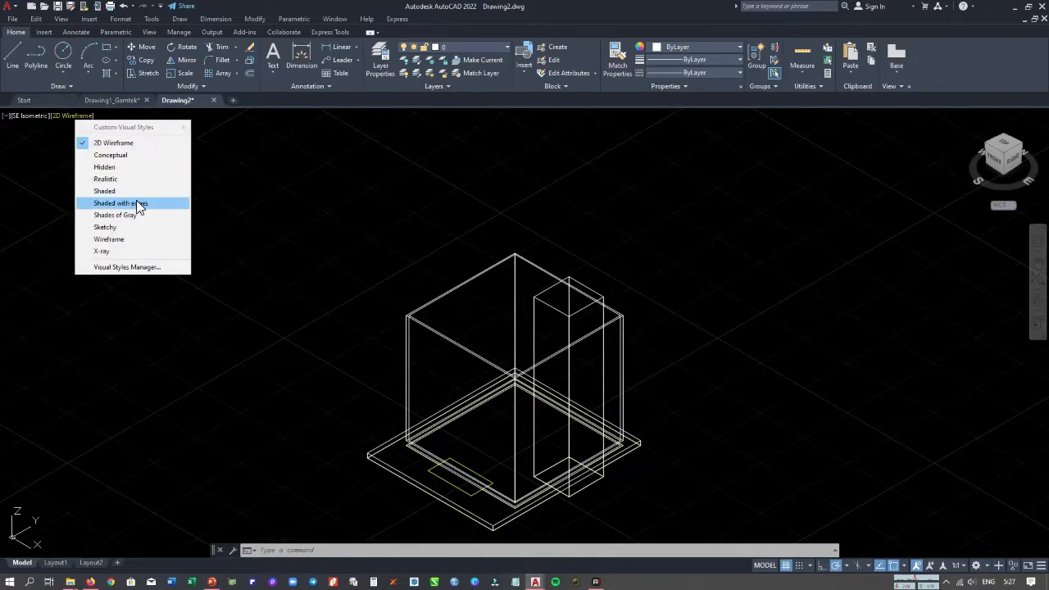
click(138, 202)
middle_drag(460, 330, 459, 318)
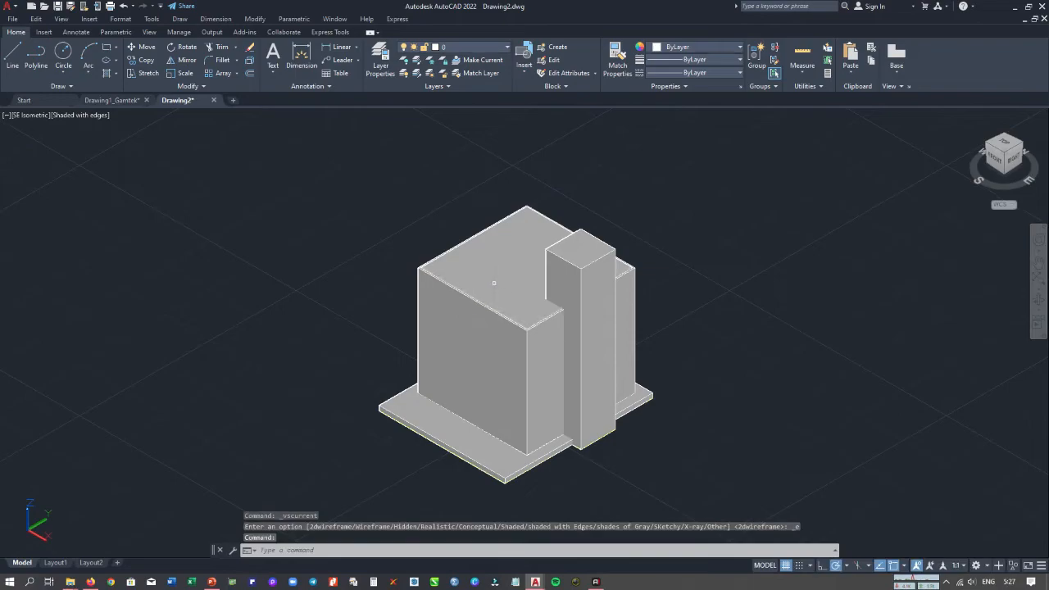
scroll(431, 272, up, 2)
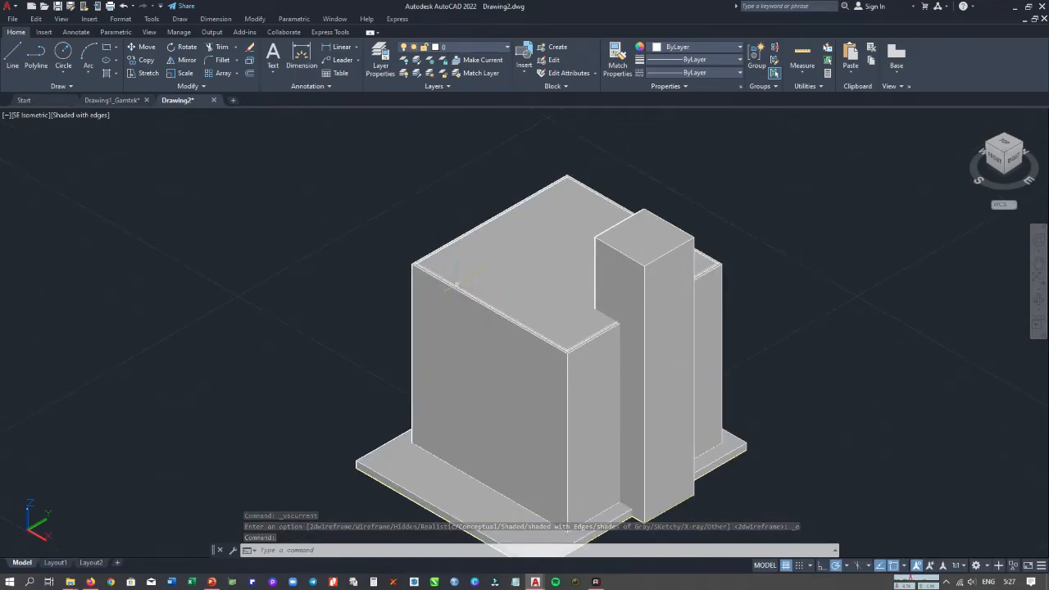
Try a Subtract with both building blocks as base solids and one of them as the solid to remove.
click(475, 256)
key(Escape)
text(SUbs)
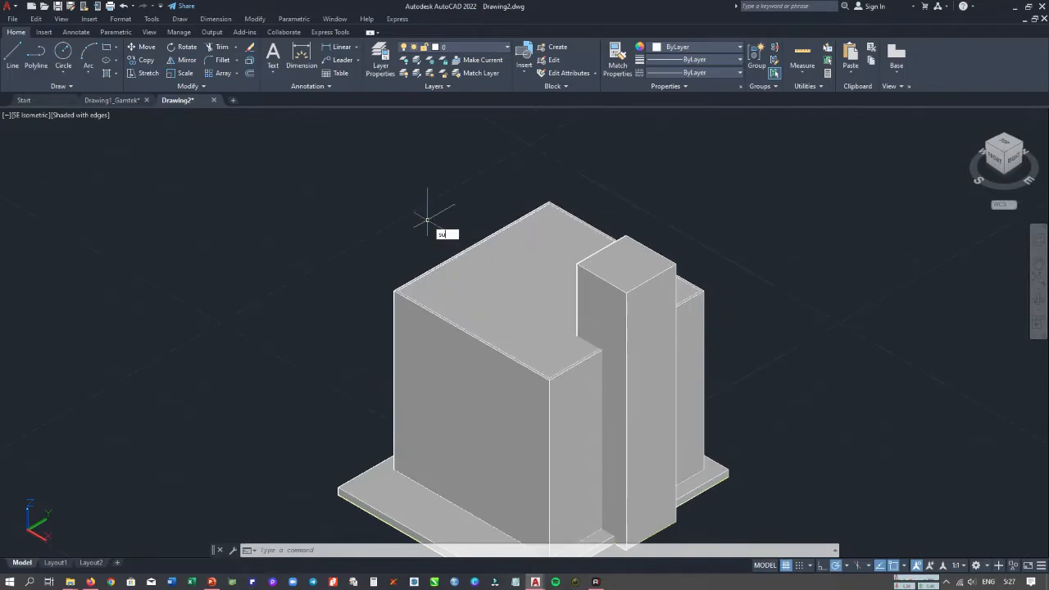
key(BackSpace)
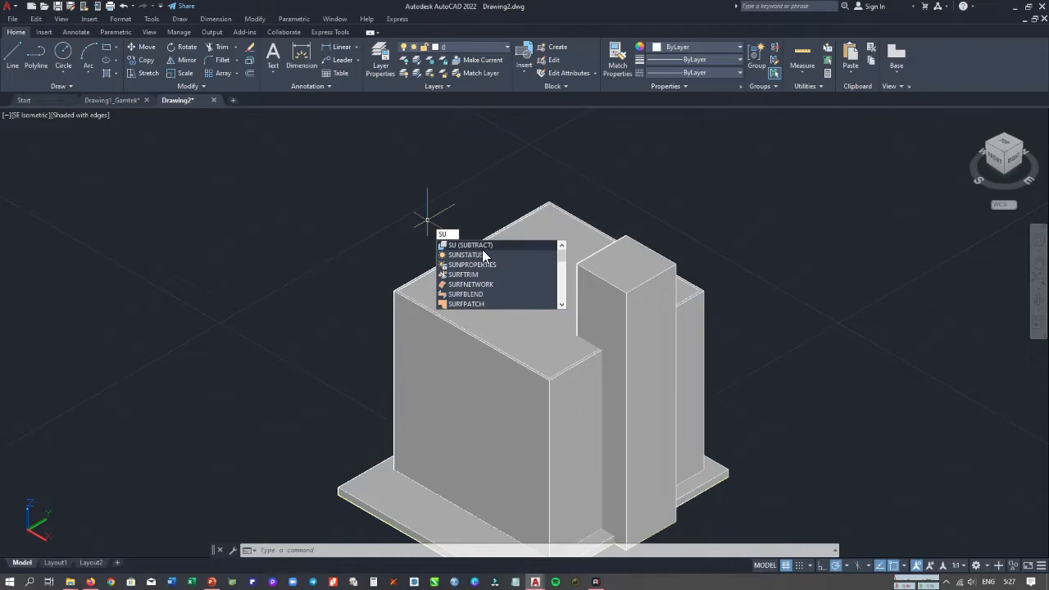
key(Return)
scroll(434, 328, up, 3)
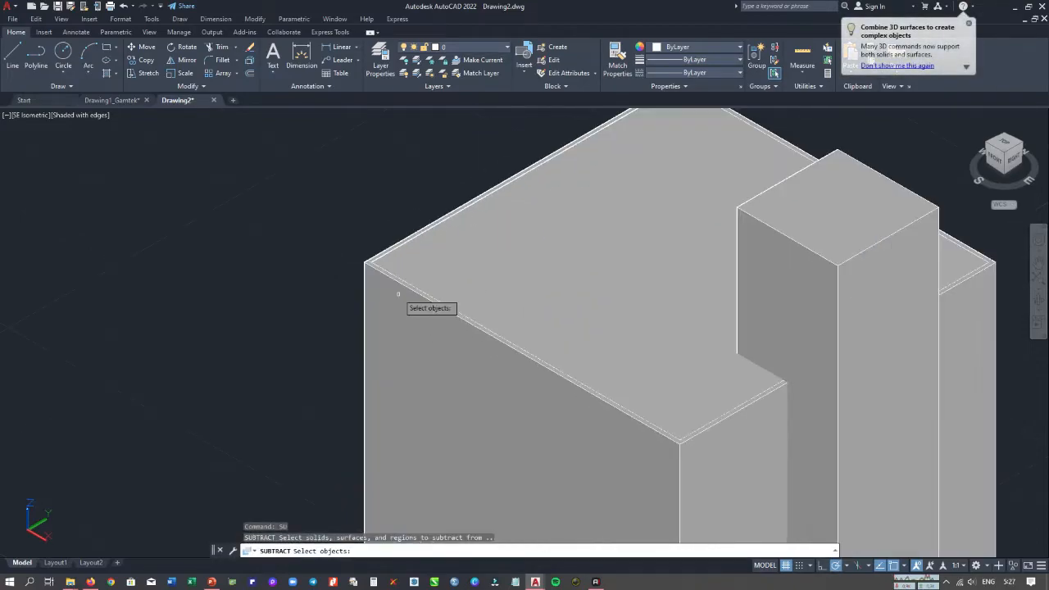
click(381, 272)
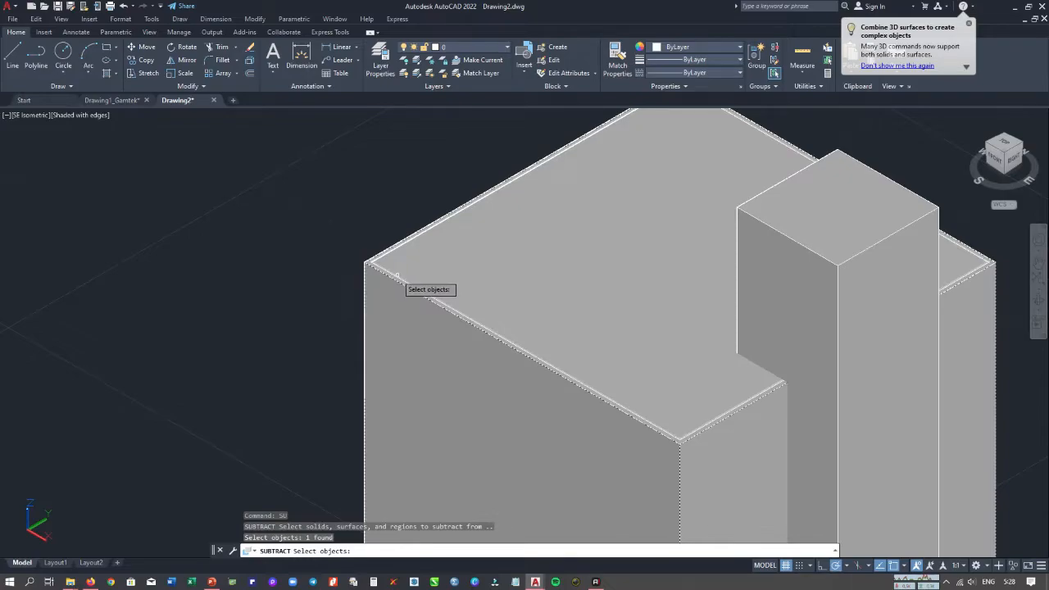
click(407, 278)
key(Return)
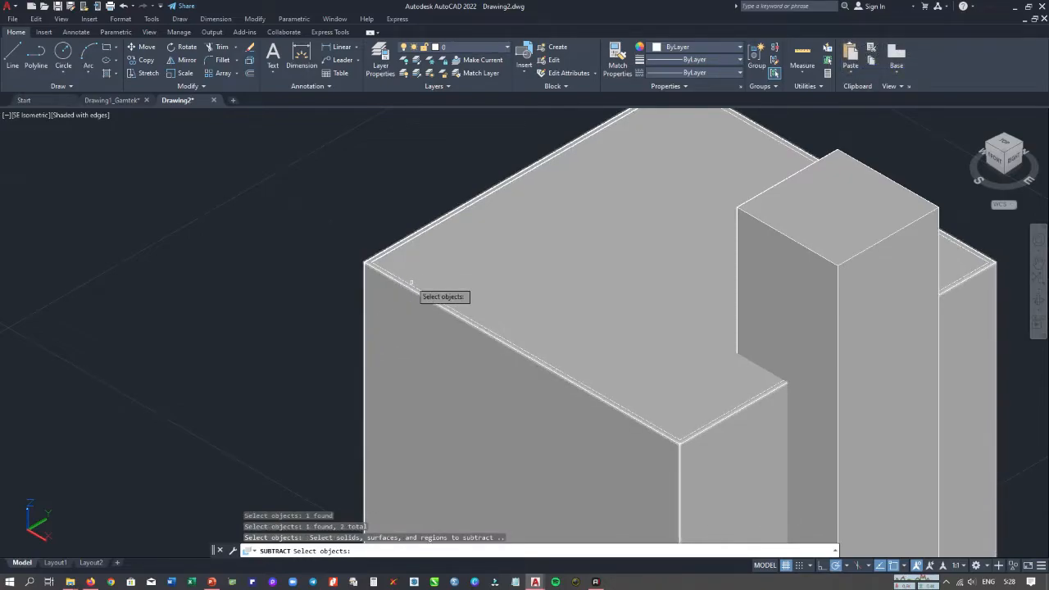
click(410, 284)
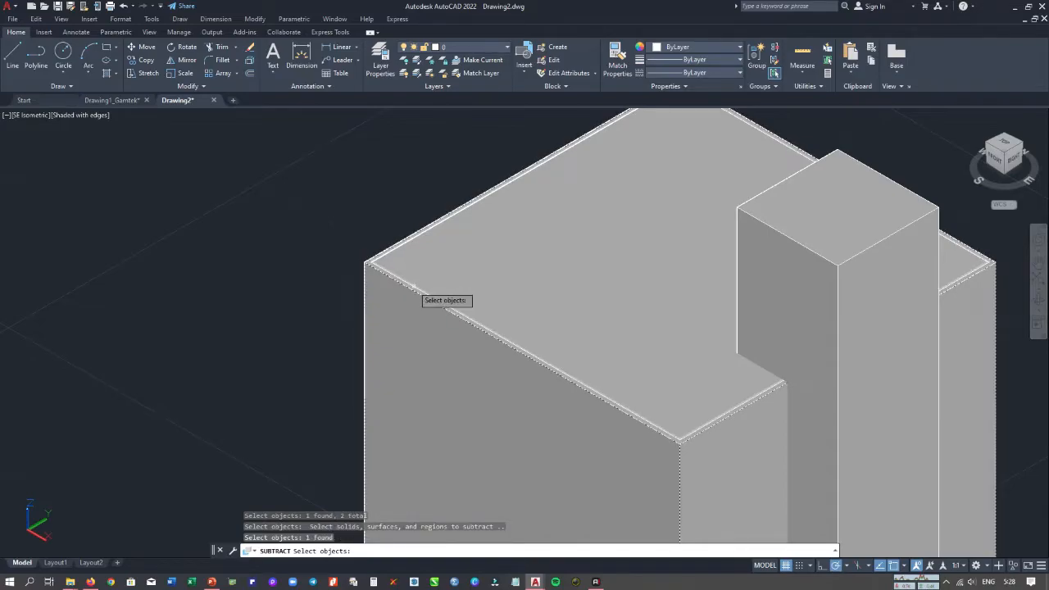
key(Return)
Run Subtract again, with one building block as the base solid and the inner block as the solid to remove.
key(Return)
scroll(382, 279, up, 3)
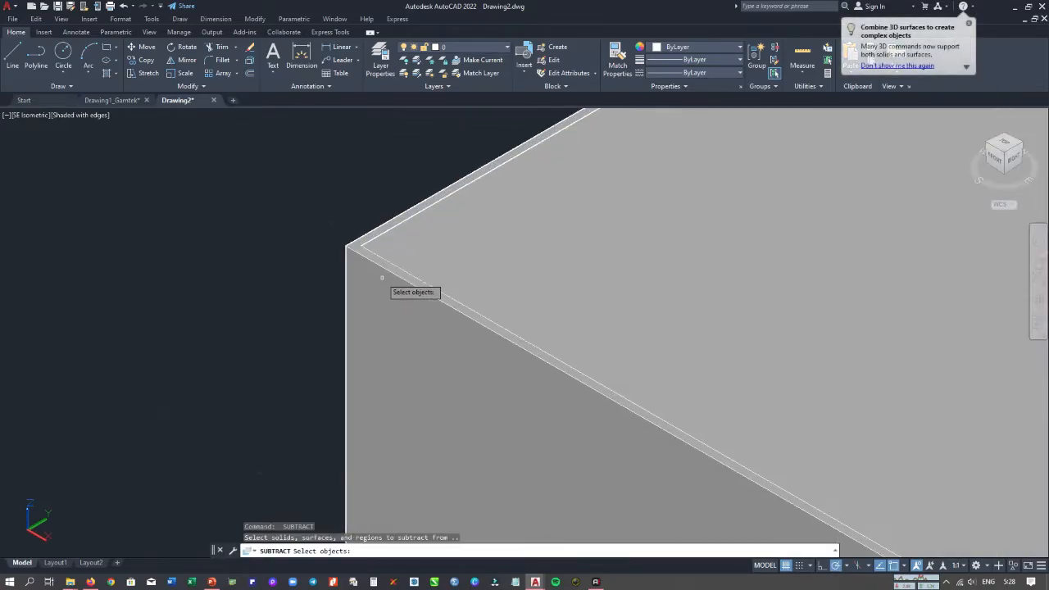
click(375, 263)
key(Return)
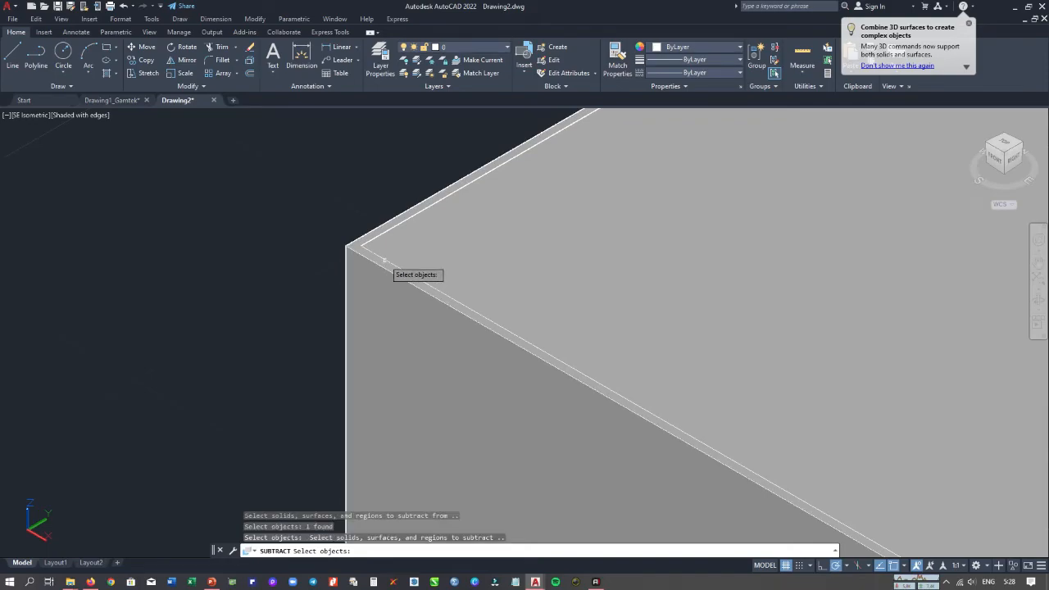
click(385, 259)
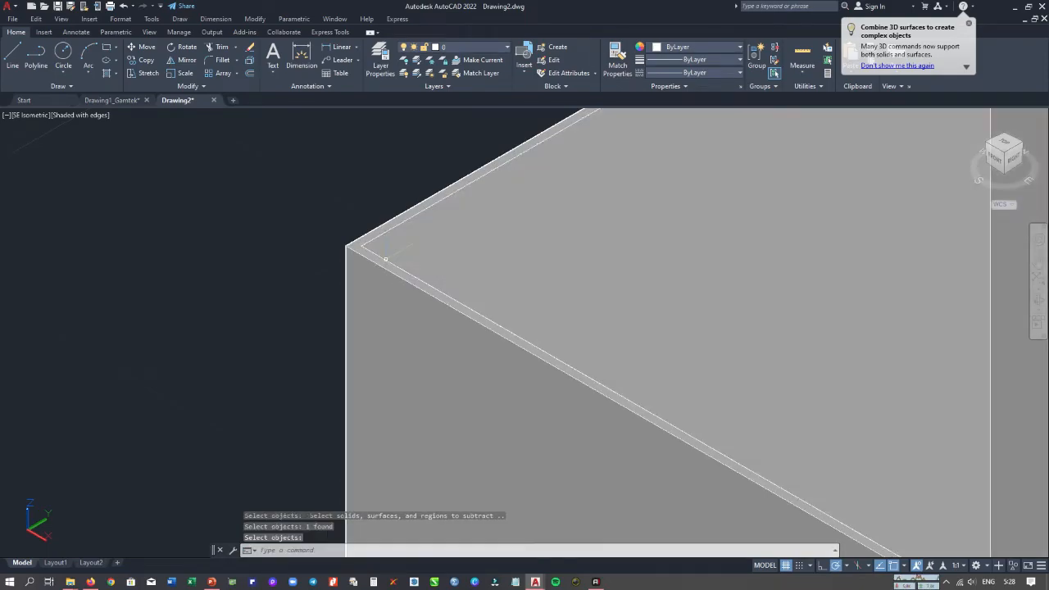
scroll(395, 251, down, 5)
middle_drag(471, 279, 534, 239)
Undo both subtractions made on the building blocks.
text(u)
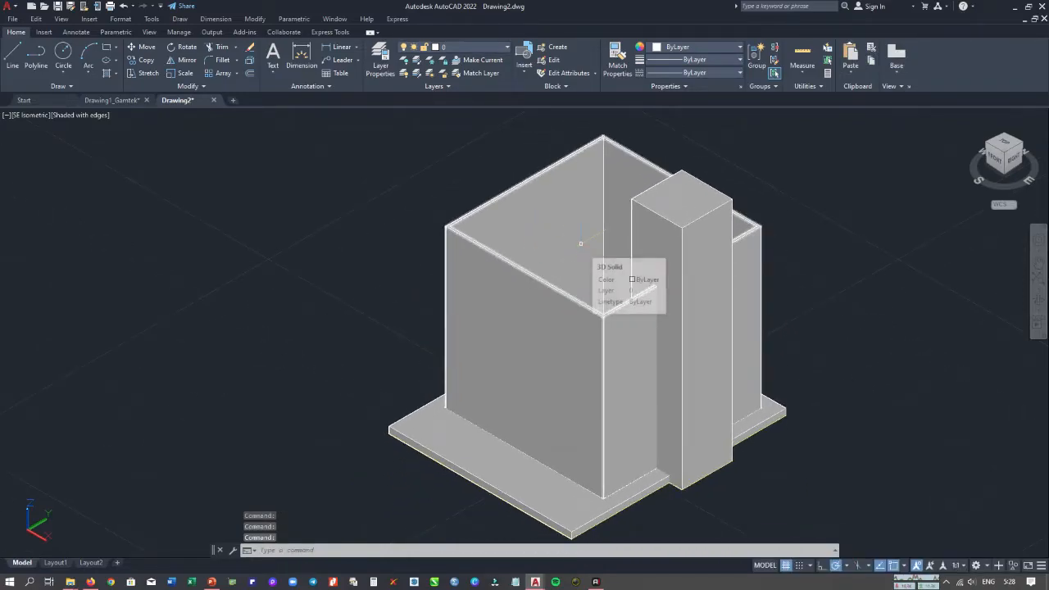
key(Return)
key(Return)
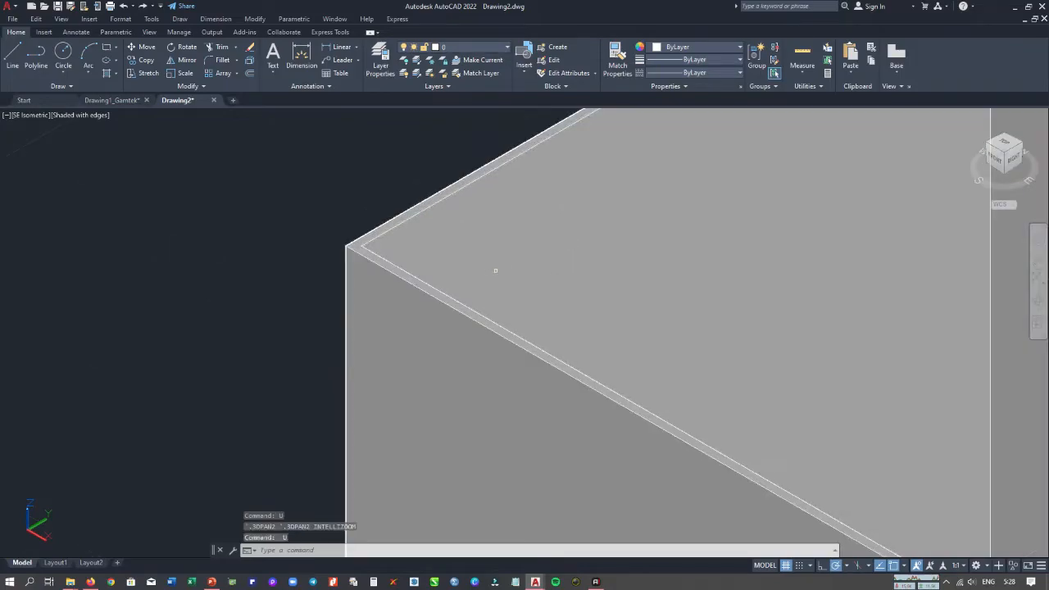
key(Return)
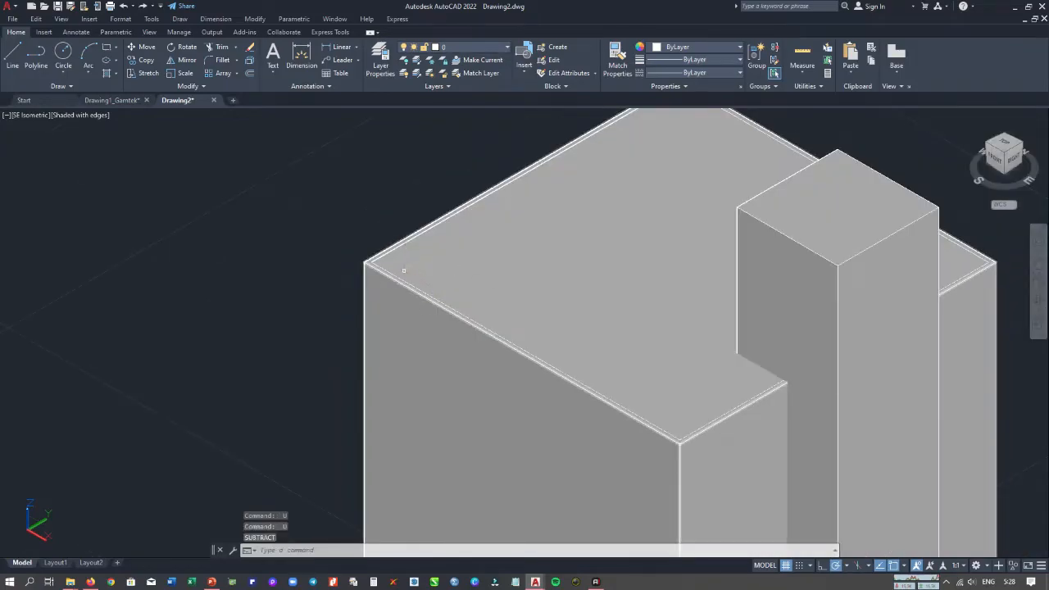
scroll(399, 264, down, 2)
middle_drag(449, 307, 446, 291)
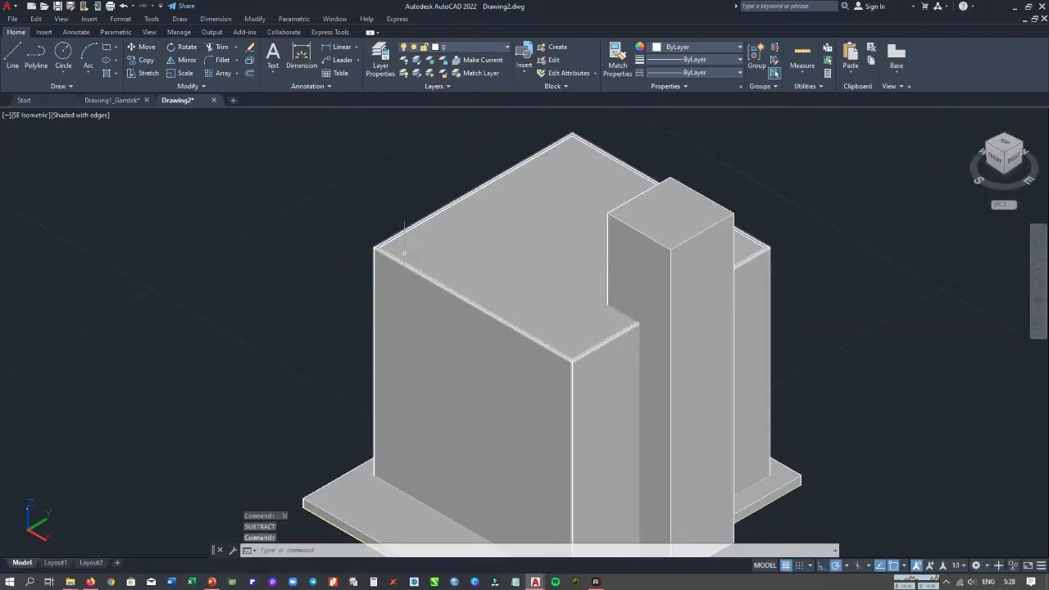
scroll(366, 252, up, 5)
click(379, 238)
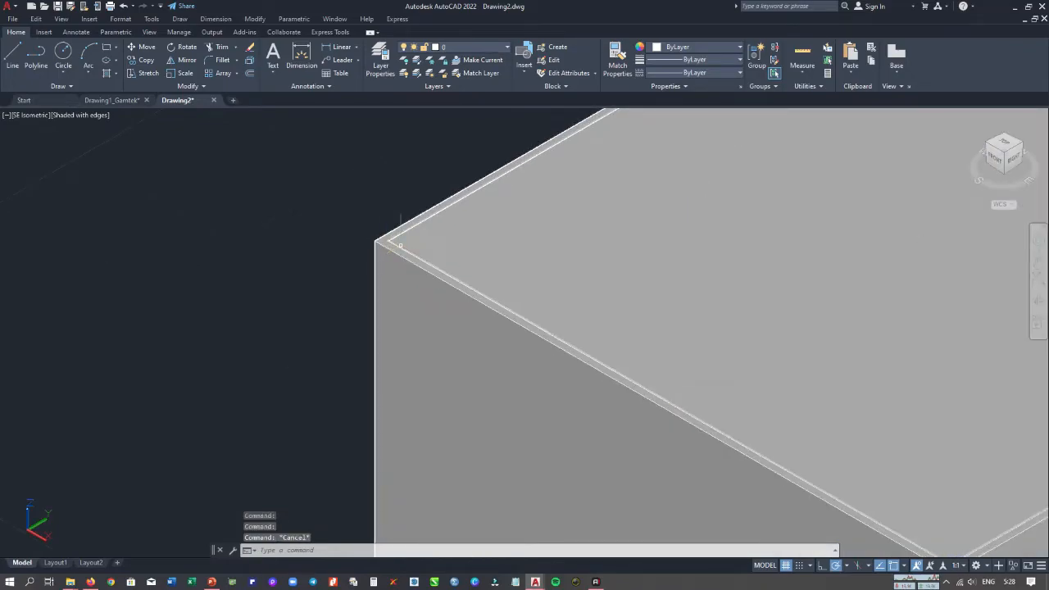
scroll(406, 243, down, 4)
middle_drag(434, 248, 425, 249)
key(Escape)
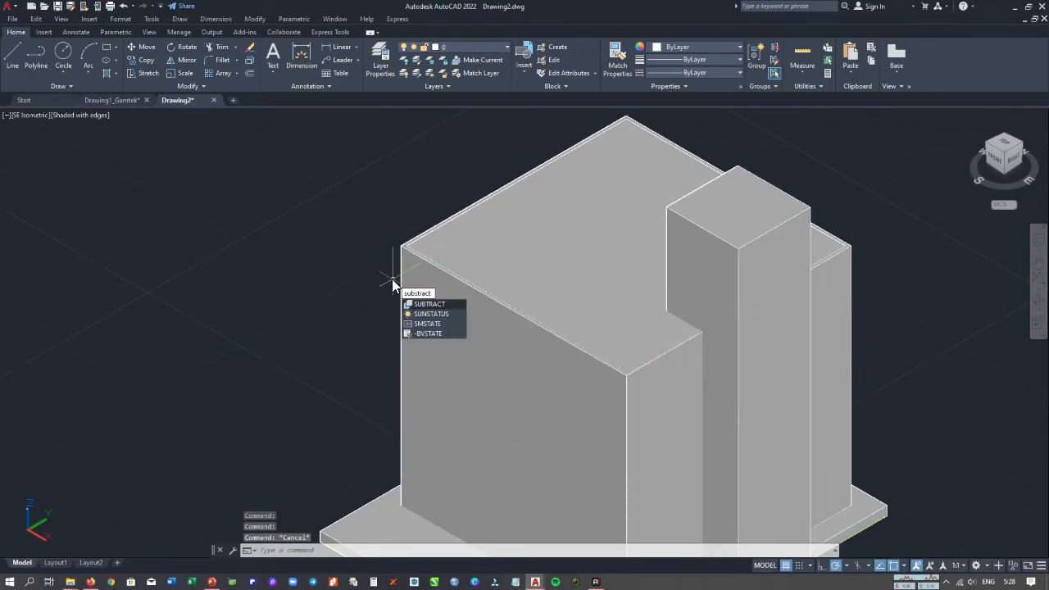
key(Return)
scroll(391, 247, up, 3)
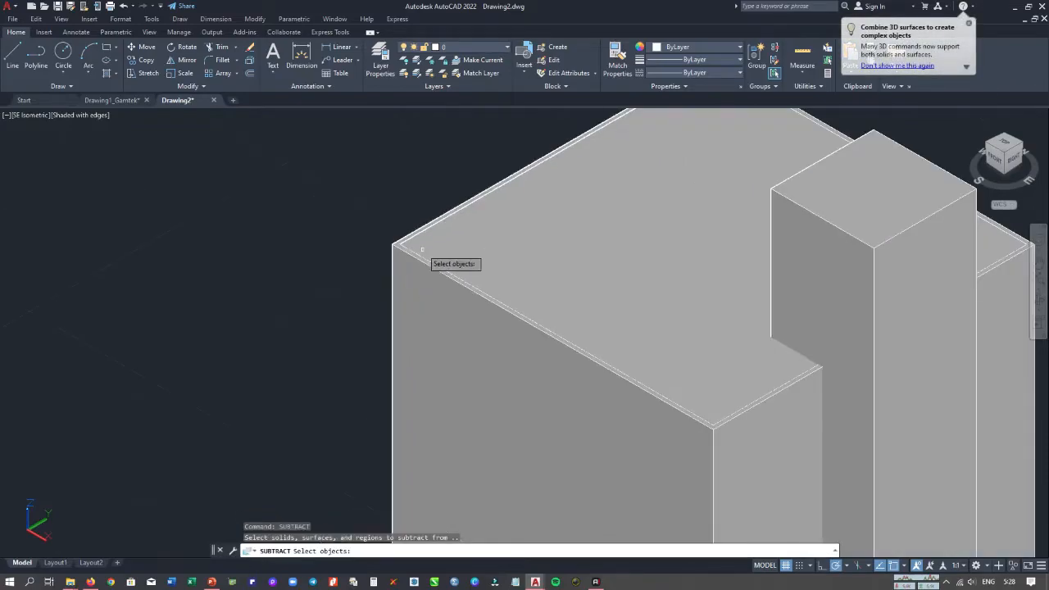
scroll(394, 248, up, 2)
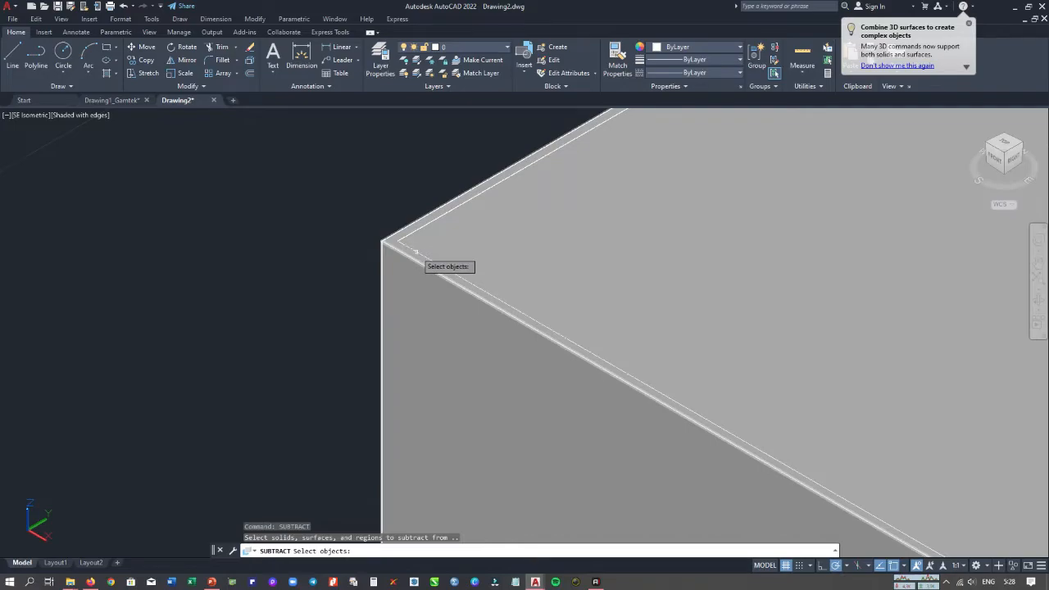
scroll(381, 245, up, 2)
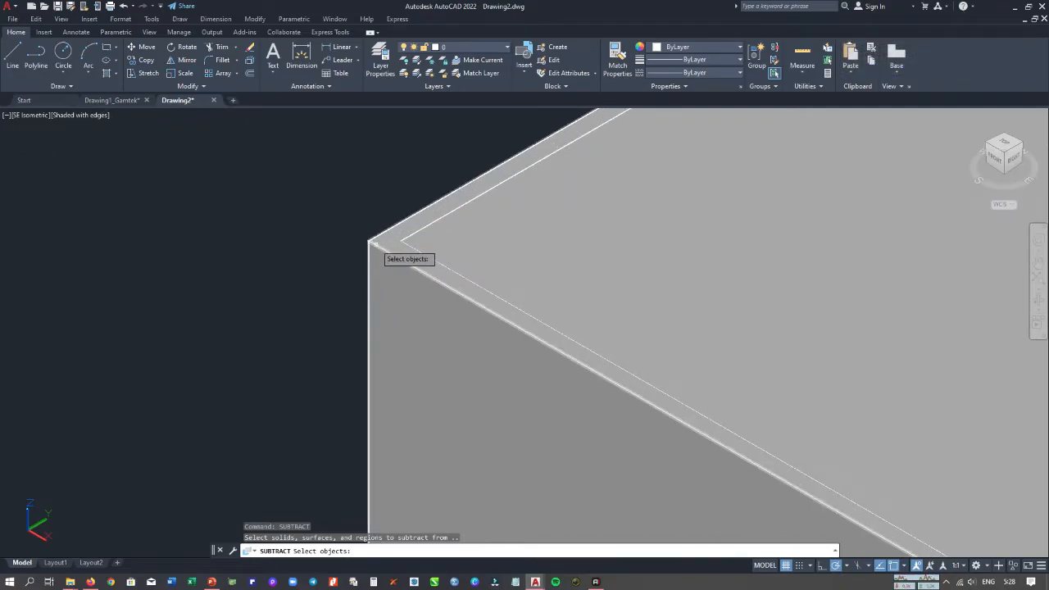
click(375, 243)
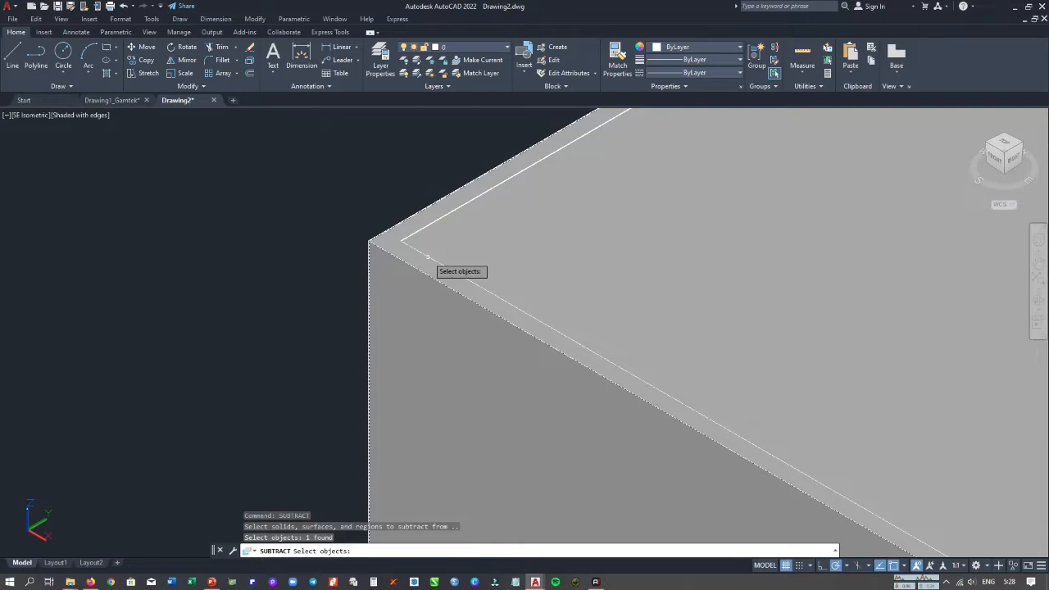
click(425, 229)
Run Subtract with the outer building block as the base solid and the inner block as the solid to remove.
key(Return)
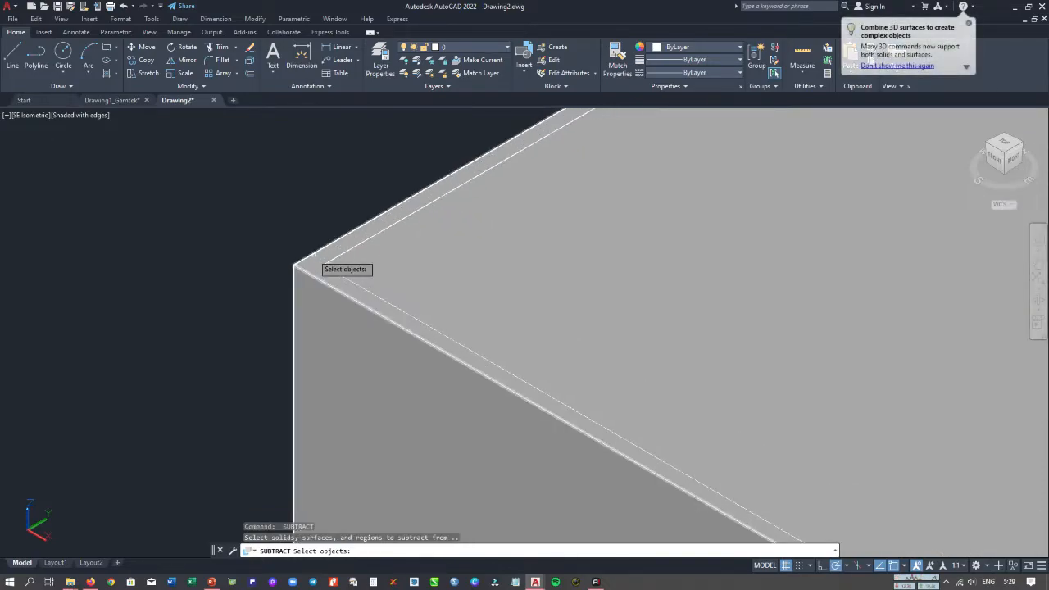
click(320, 256)
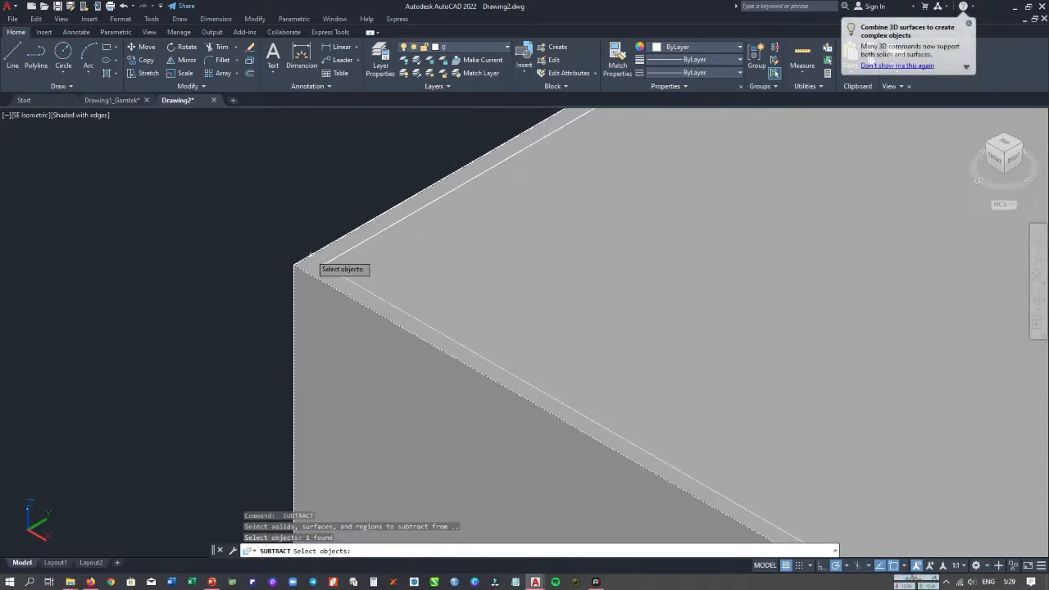
key(Return)
click(336, 258)
key(Return)
scroll(354, 273, down, 4)
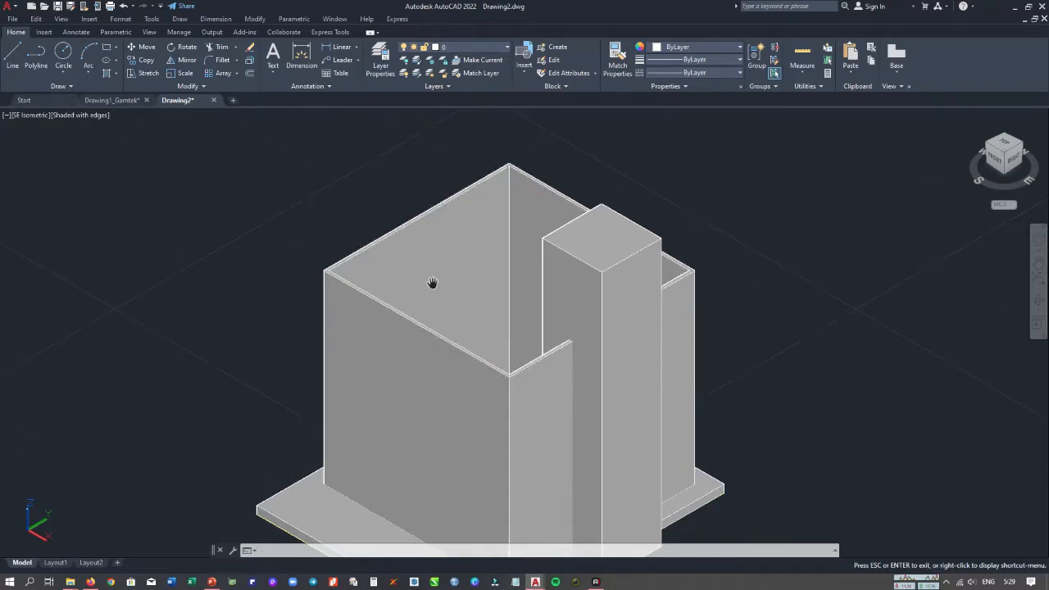
Orbit around the hollowed building to inspect its interior and restore the SE Isometric view.
middle_drag(436, 332, 454, 342)
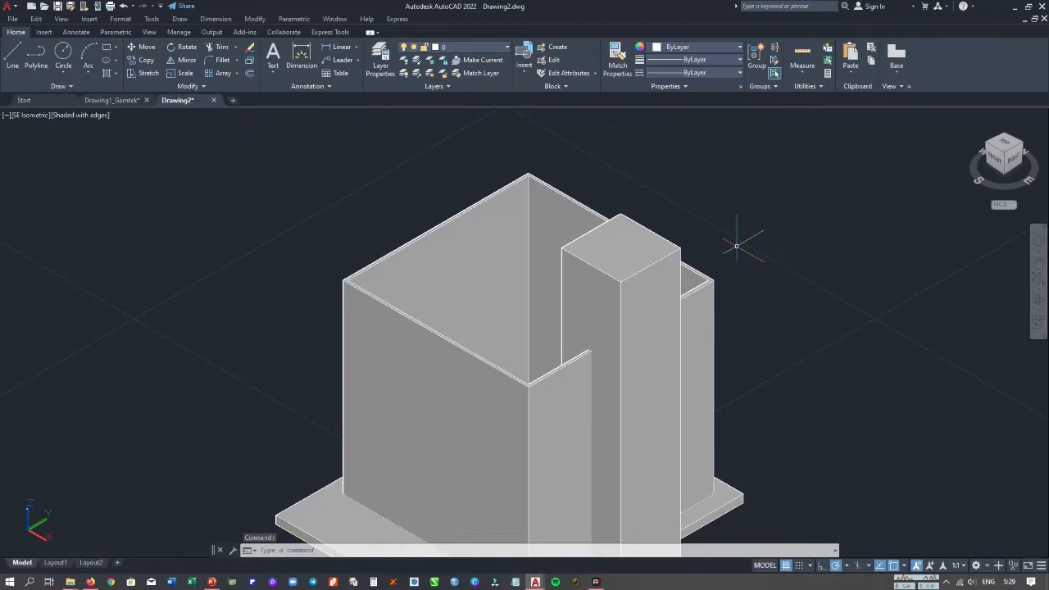
text(rbi)
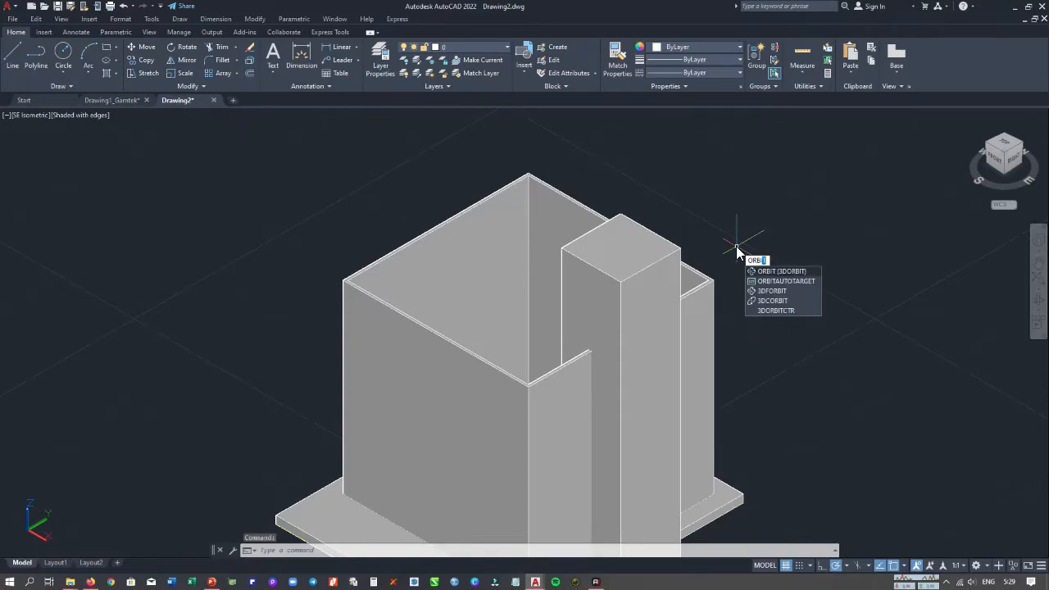
text(T)
key(Return)
drag(555, 313, 594, 338)
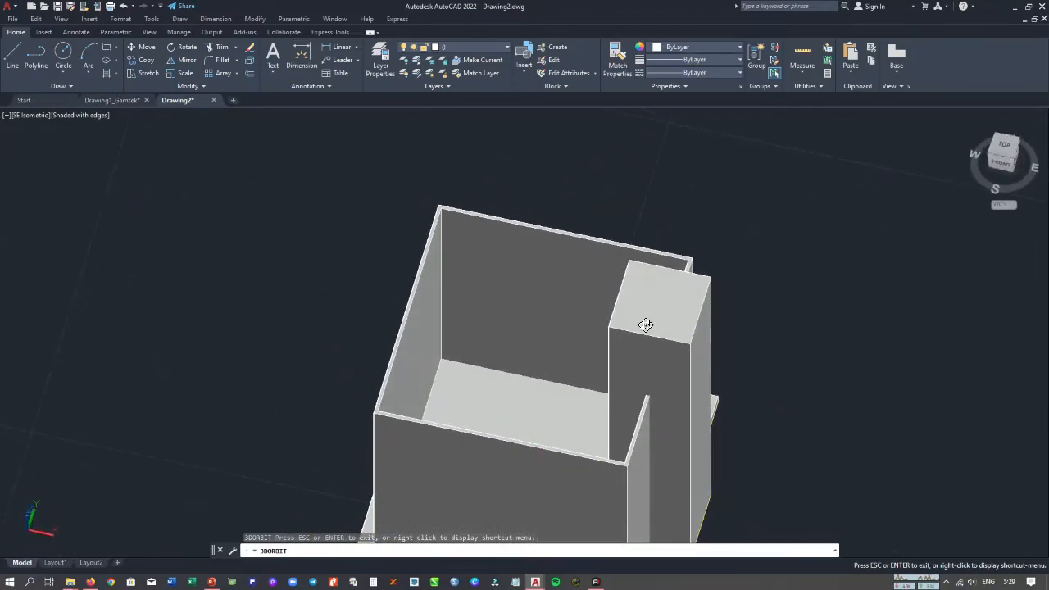
key(Escape)
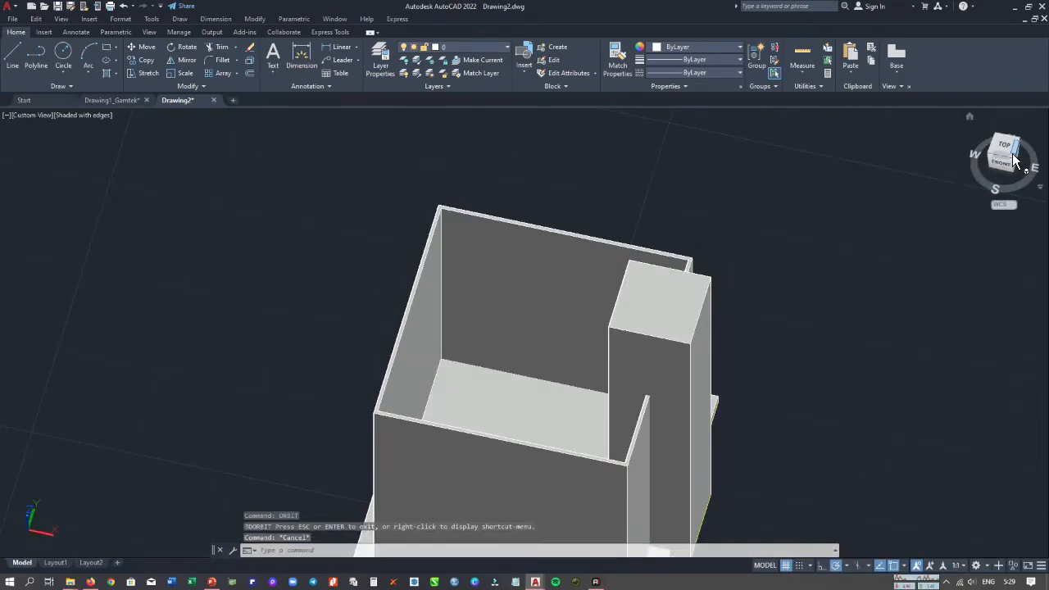
click(1014, 162)
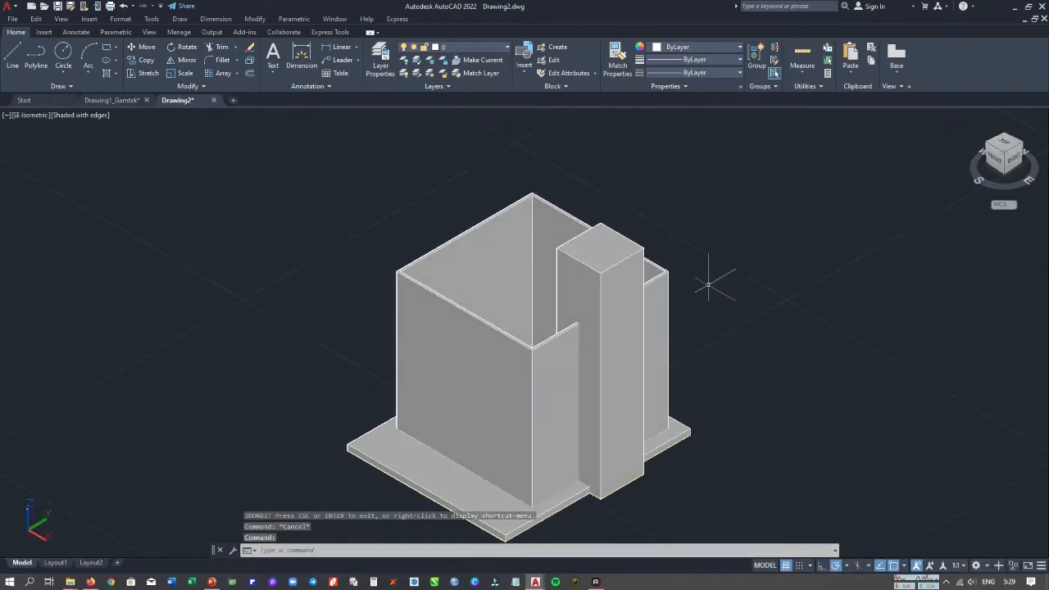
middle_drag(616, 312, 624, 305)
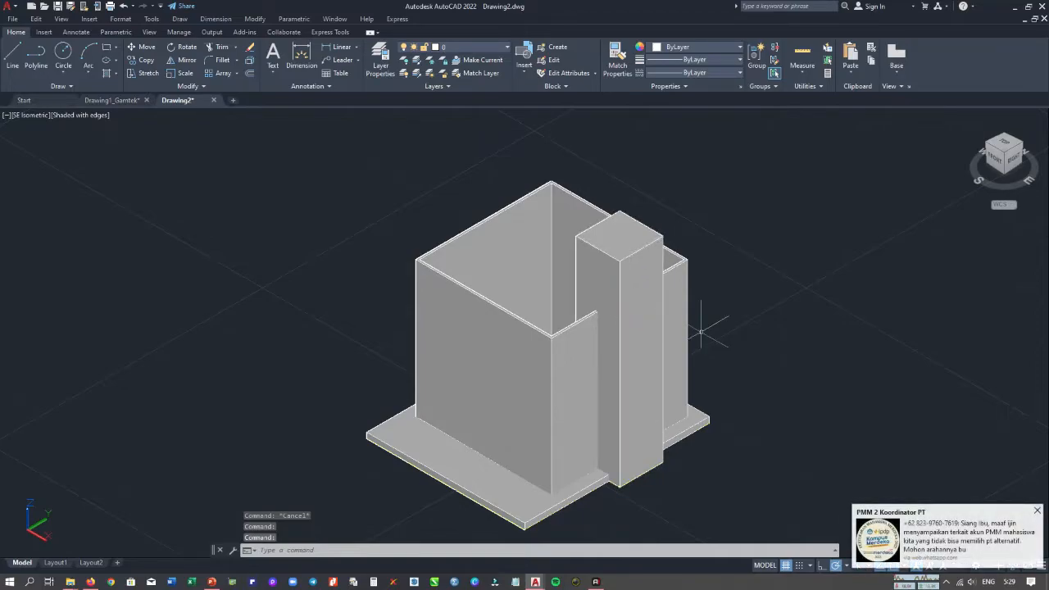
Undo the recent view changes and the subtraction made on the main building.
click(1037, 510)
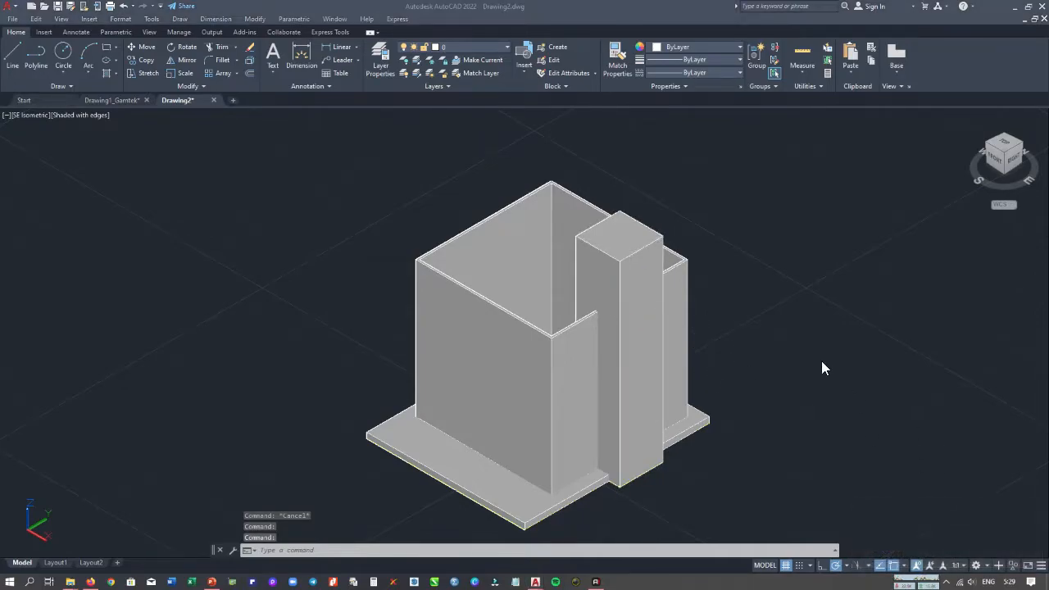
key(ctrl+z)
key(ctrl+z)
key(ctrl+z)
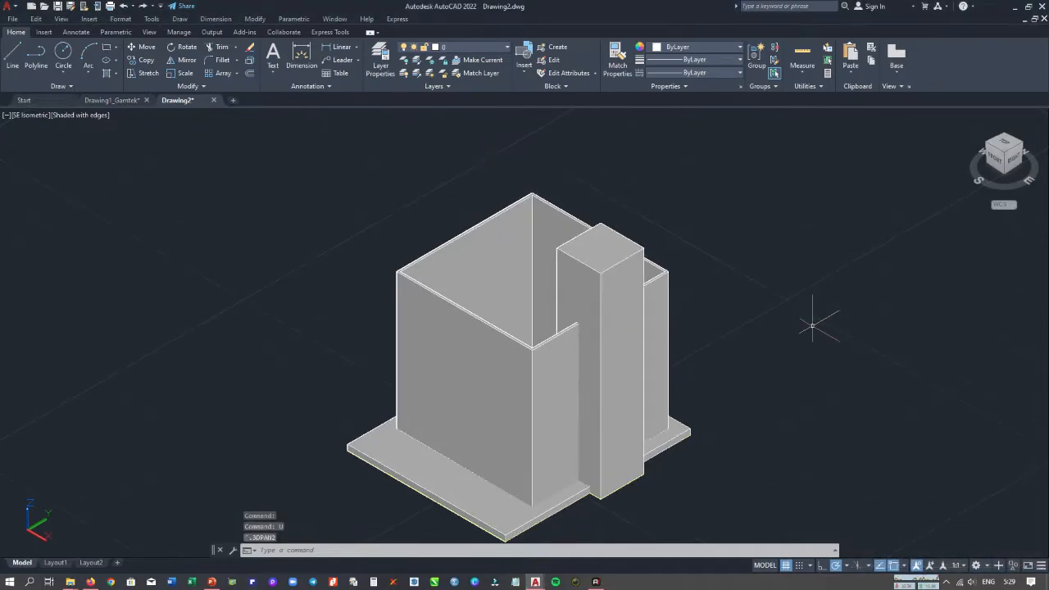
key(ctrl+z)
key(ctrl+z)
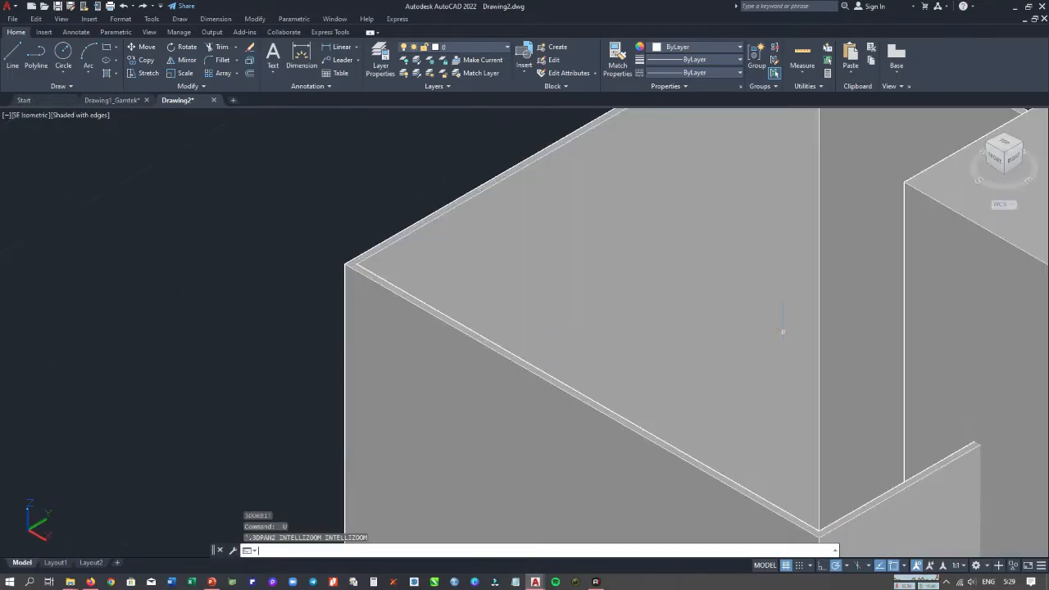
scroll(618, 310, down, 4)
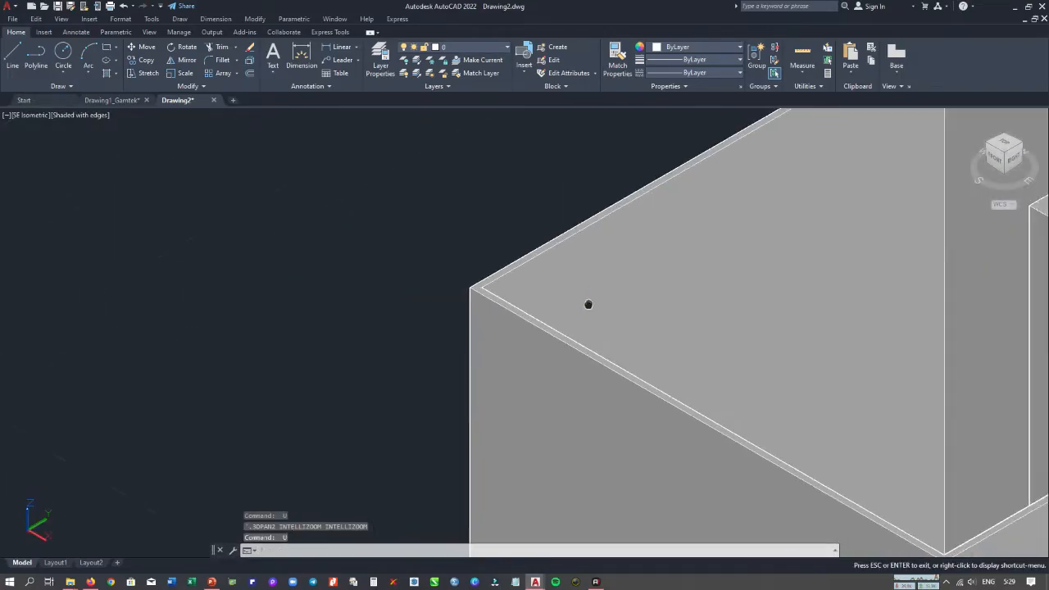
scroll(415, 284, up, 4)
key(ctrl+z)
key(ctrl+z)
key(ctrl+z)
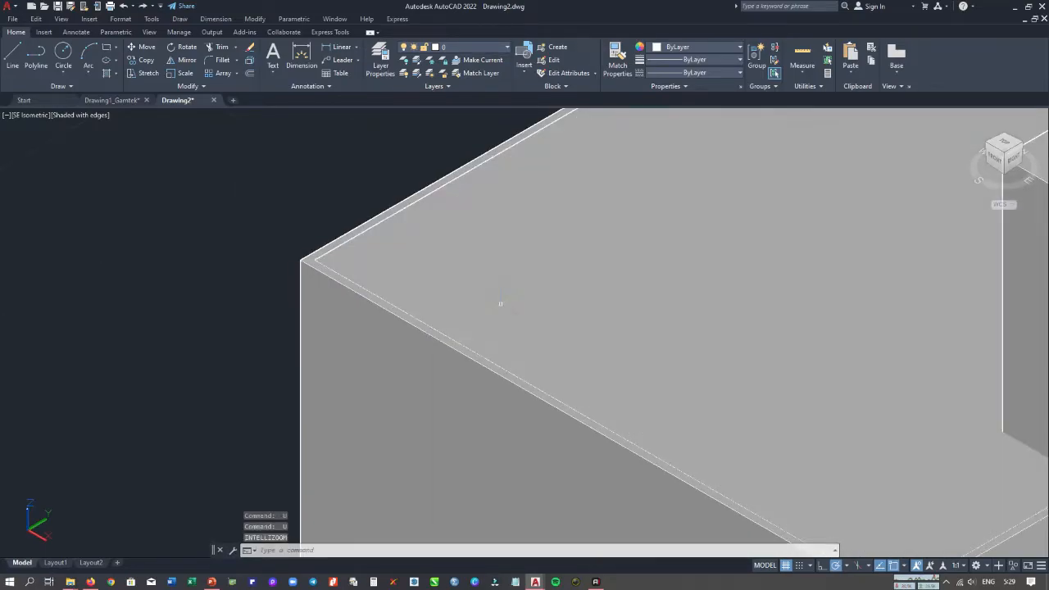
Select the outer building block along its top edges to tell it apart from the inner block.
scroll(524, 302, down, 6)
scroll(573, 350, up, 4)
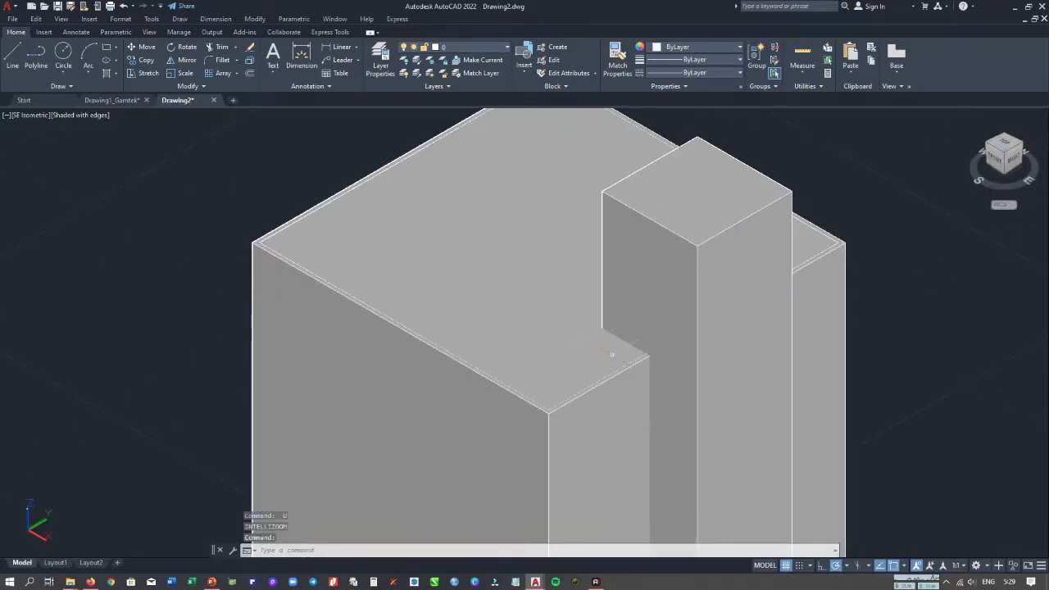
click(620, 378)
key(Escape)
click(514, 394)
scroll(240, 216, up, 2)
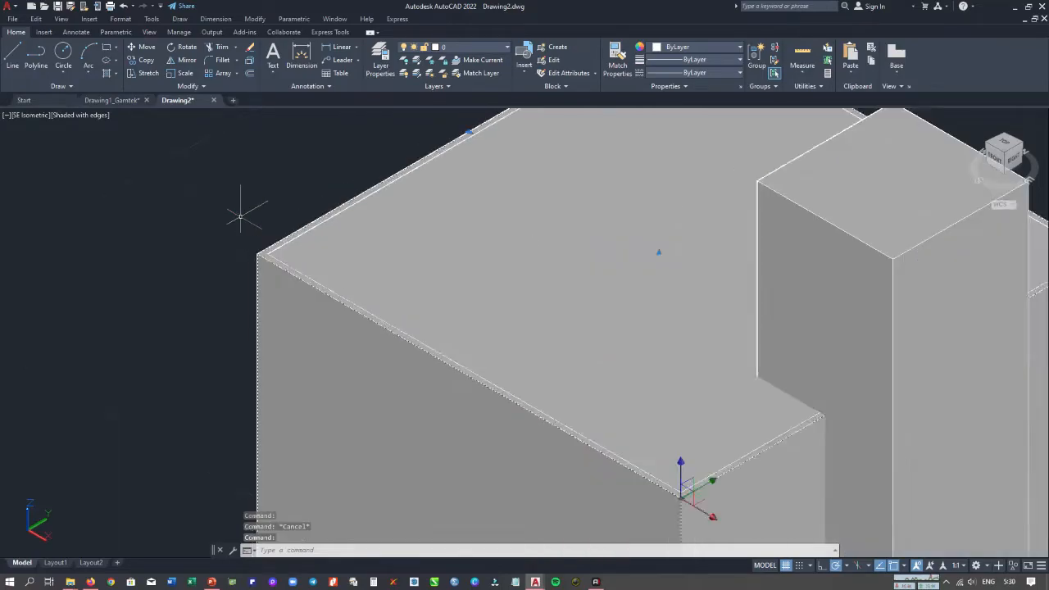
key(Escape)
scroll(278, 262, up, 1)
click(277, 275)
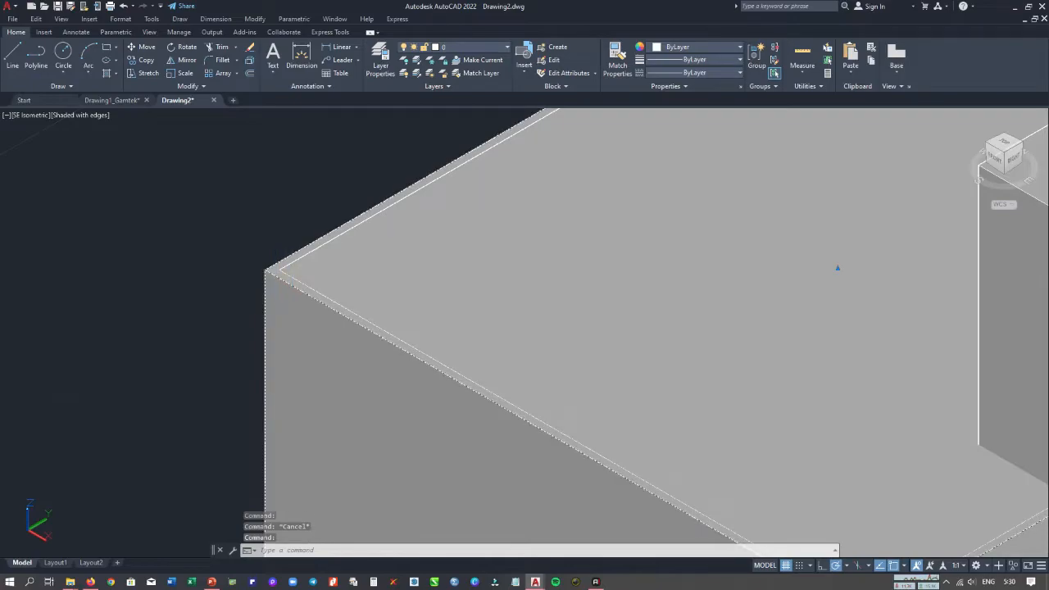
Hollow the main building by subtracting the inner block from the outer block.
scroll(344, 295, down, 4)
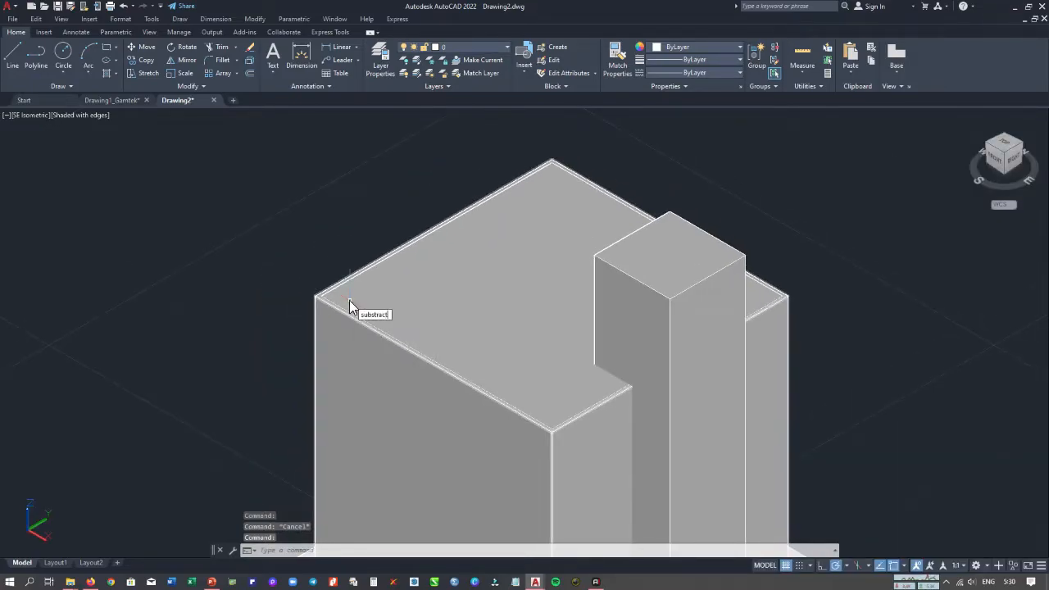
key(Return)
scroll(340, 304, up, 5)
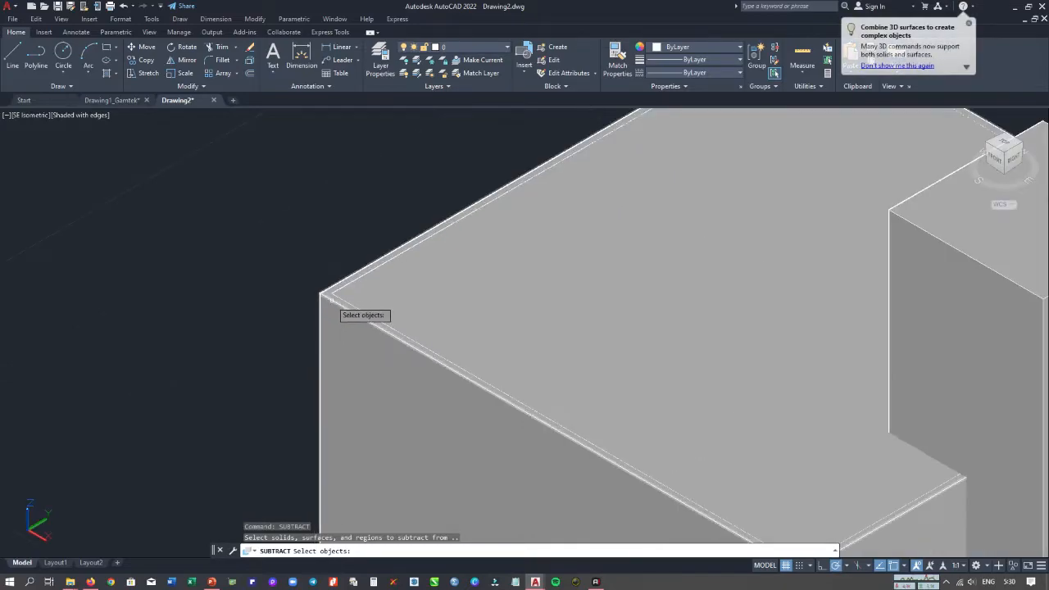
click(351, 304)
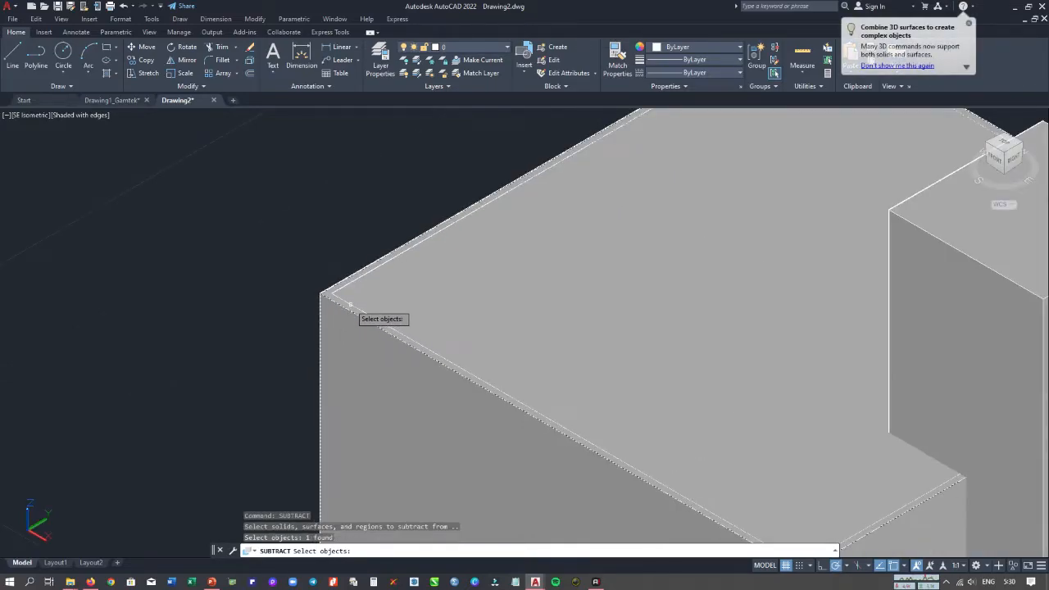
key(Return)
click(349, 301)
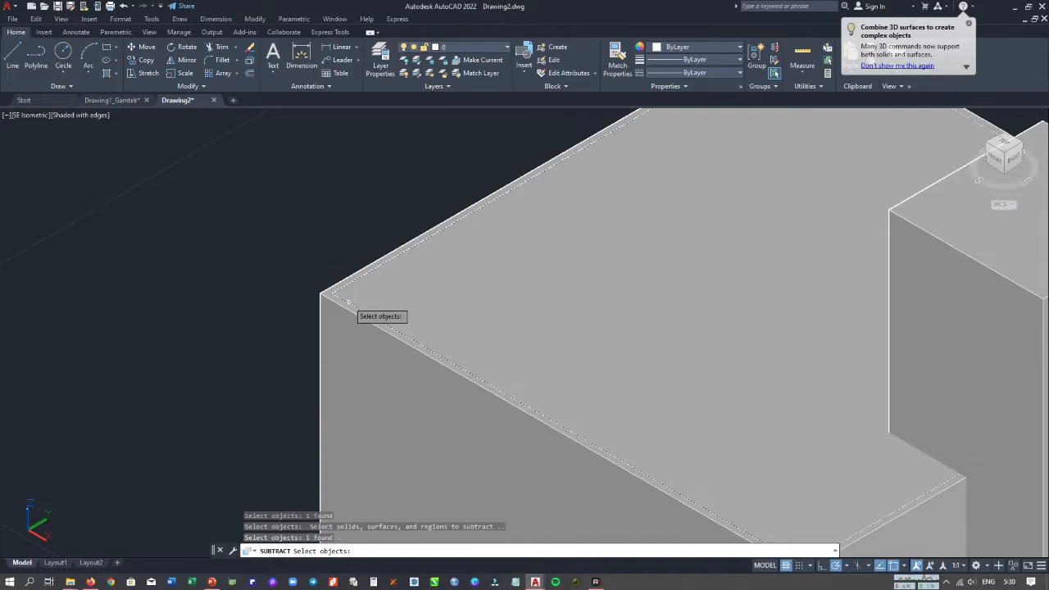
key(Return)
scroll(414, 274, down, 5)
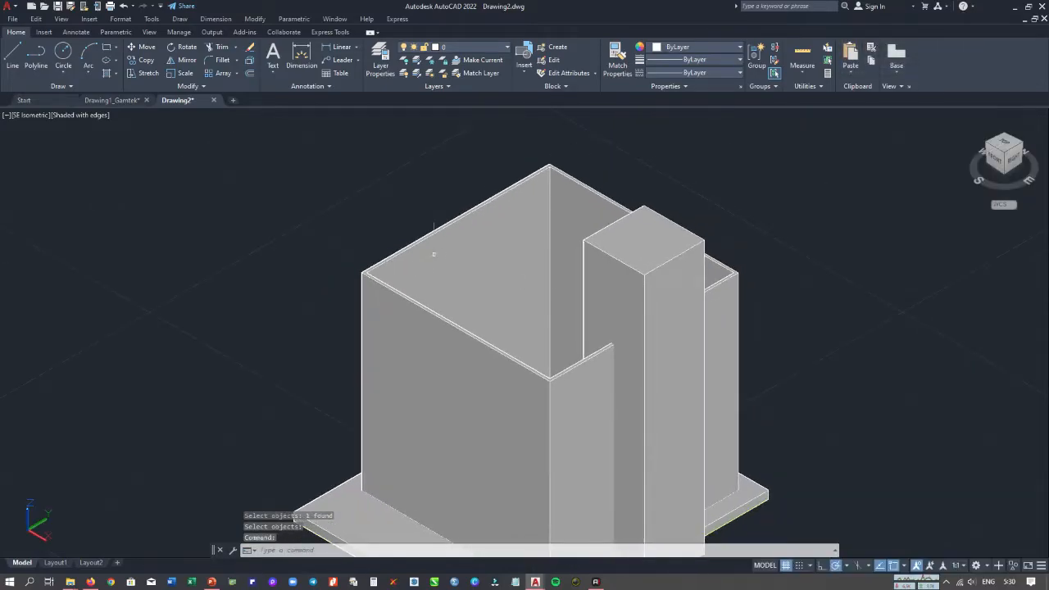
scroll(533, 265, down, 1)
middle_drag(541, 265, 573, 246)
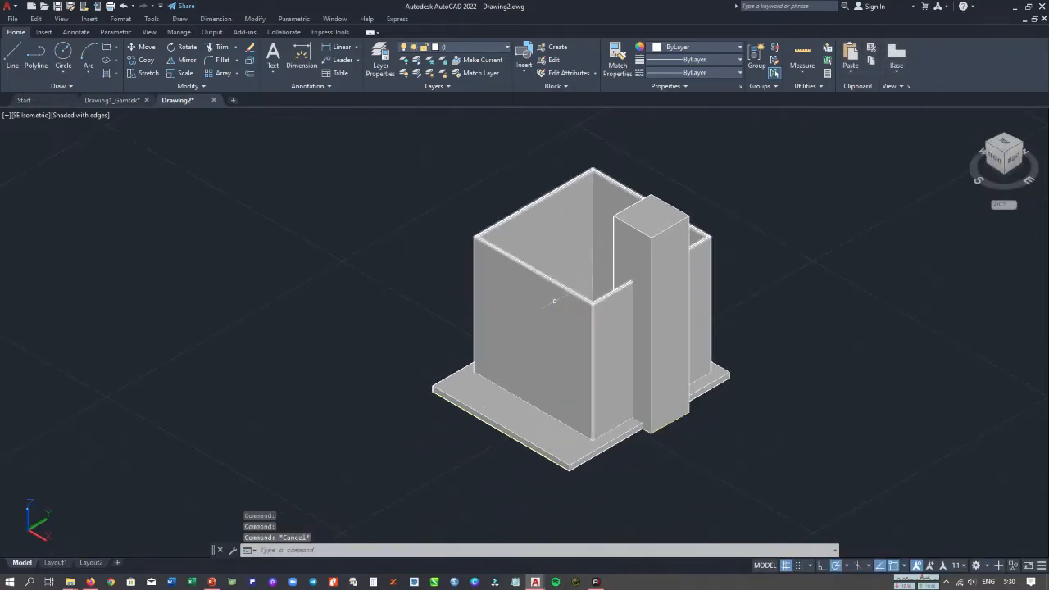
Examine the elevations and plan in Drawing1_Gamtek and return to the 3D model in Drawing2.
click(119, 100)
middle_drag(250, 270, 573, 274)
scroll(443, 278, down, 4)
scroll(419, 275, up, 2)
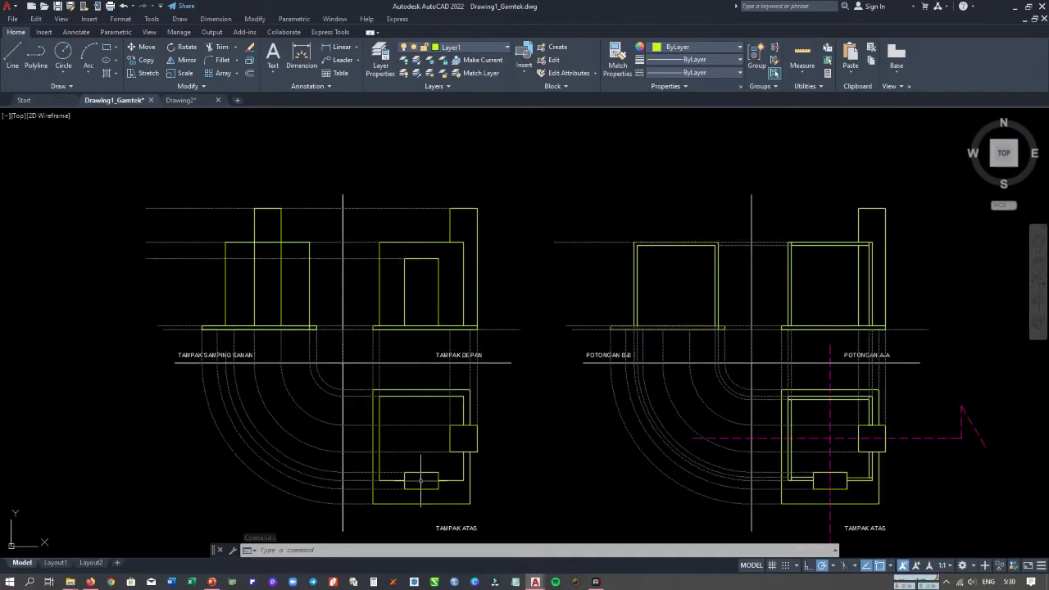
click(194, 100)
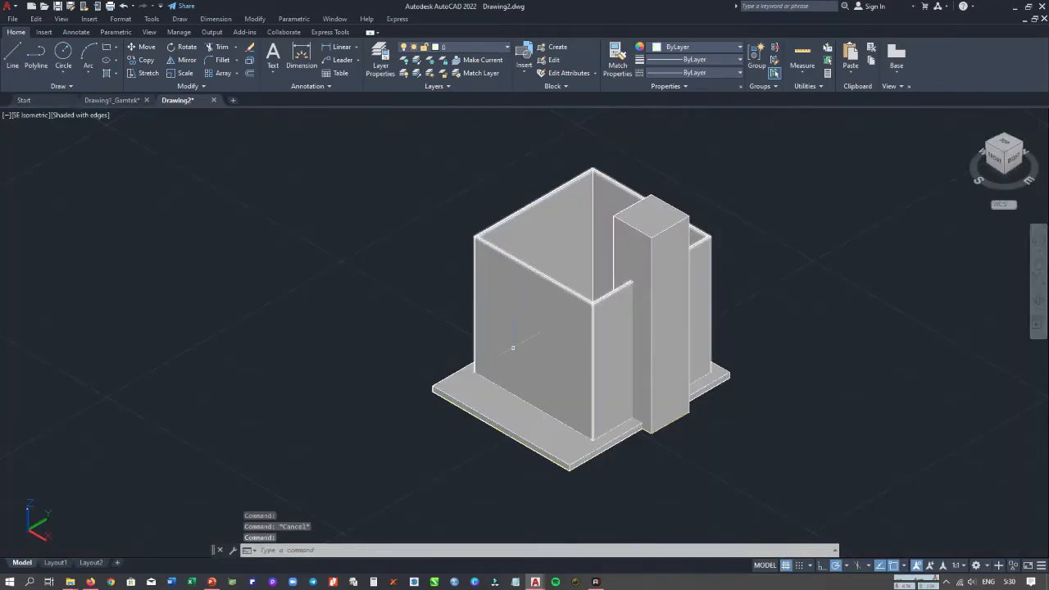
Measure the entrance's width along its base in the TAMPAK DEPAN elevation of Drawing1_Gamtek.
click(122, 100)
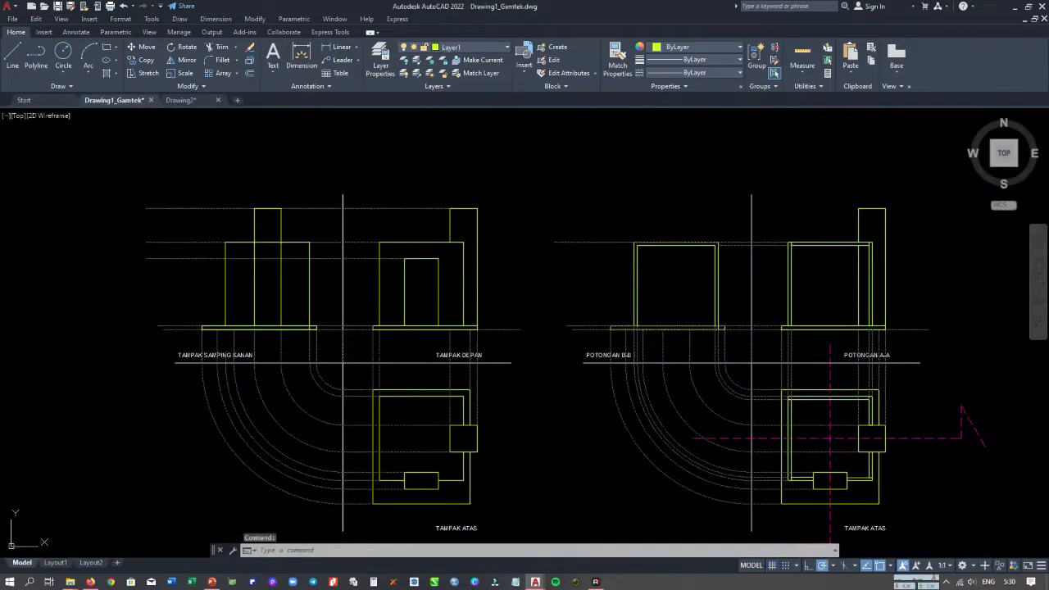
text(di)
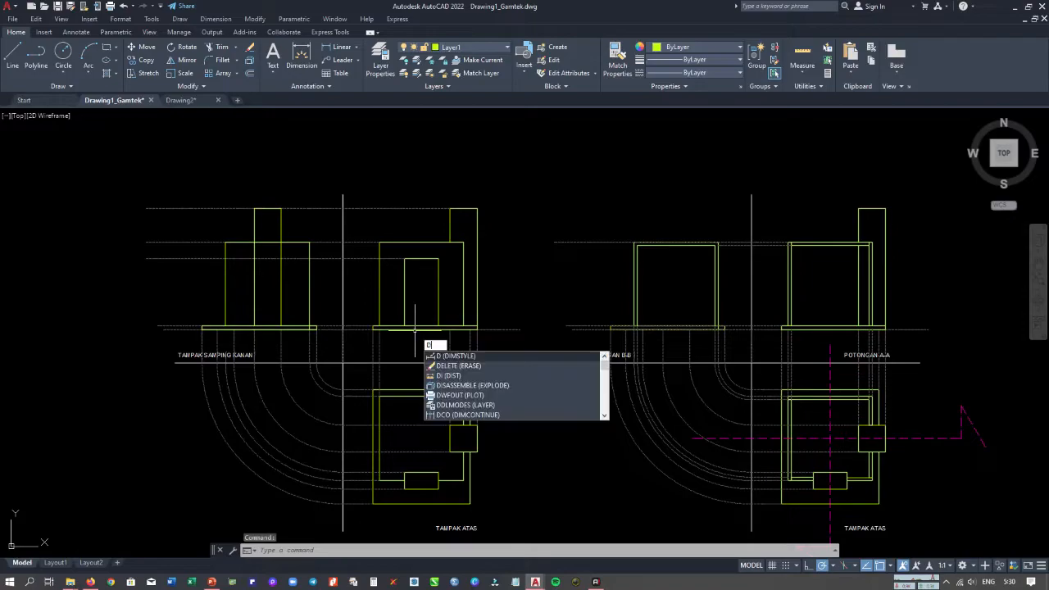
key(Return)
scroll(417, 327, up, 2)
click(397, 326)
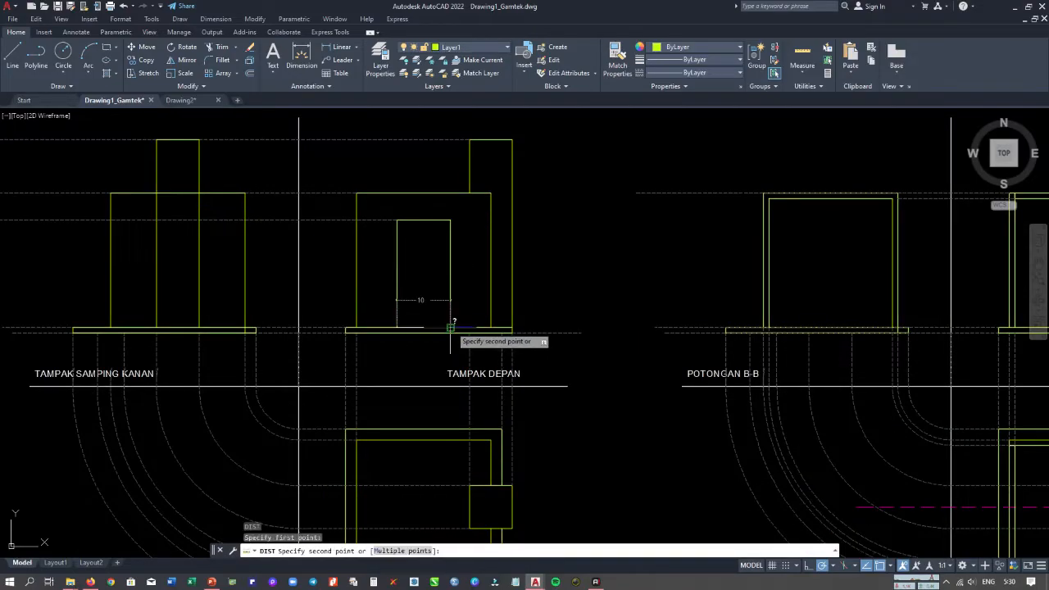
click(450, 328)
scroll(428, 259, down, 3)
scroll(433, 274, up, 3)
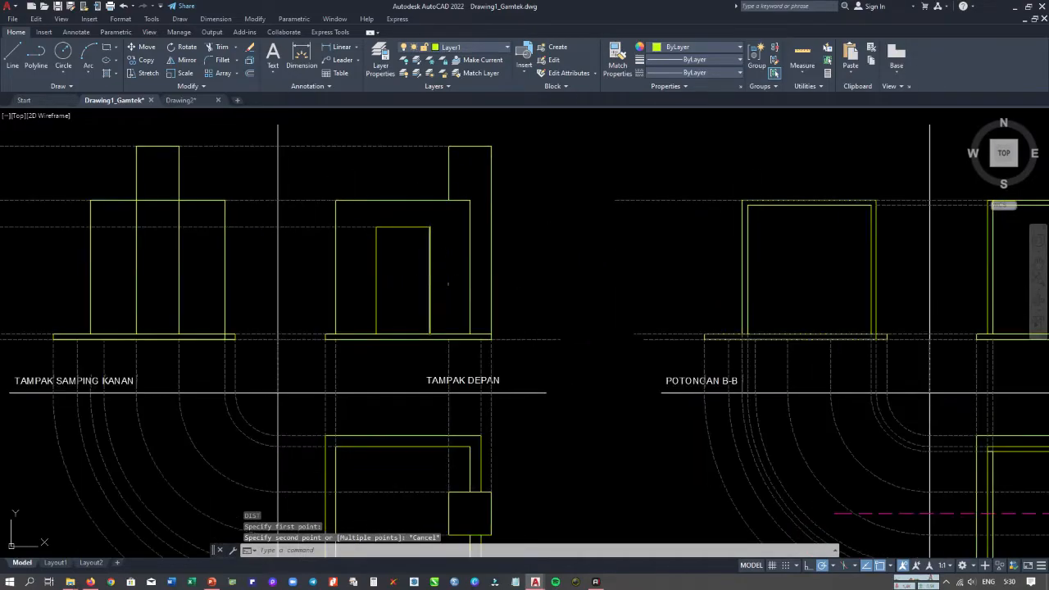
Measure the entrance's height in the TAMPAK DEPAN elevation and return to the 3D model in Drawing2.
key(Return)
click(433, 333)
key(Escape)
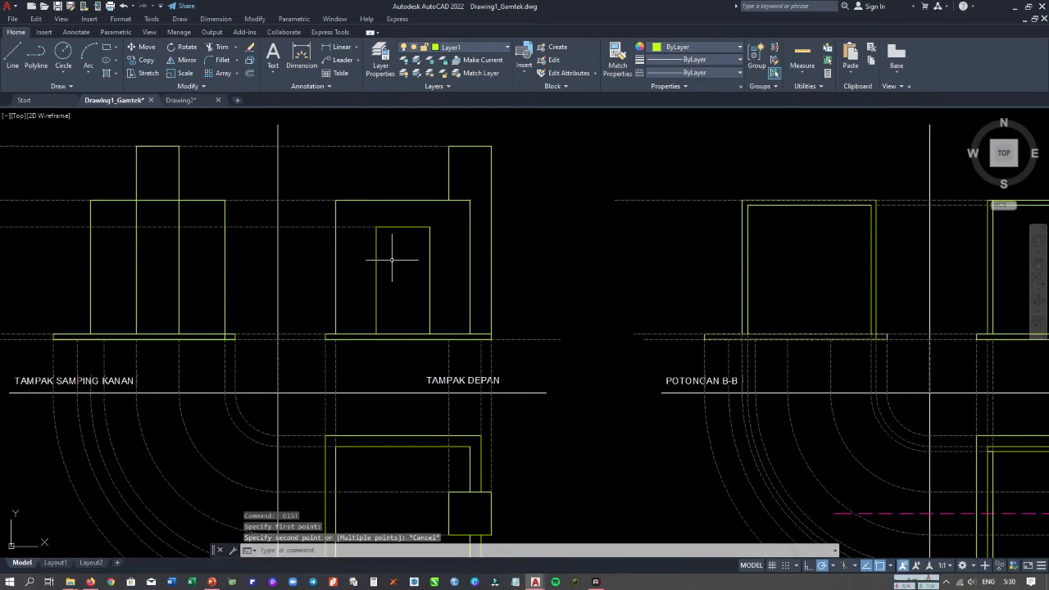
scroll(322, 145, down, 2)
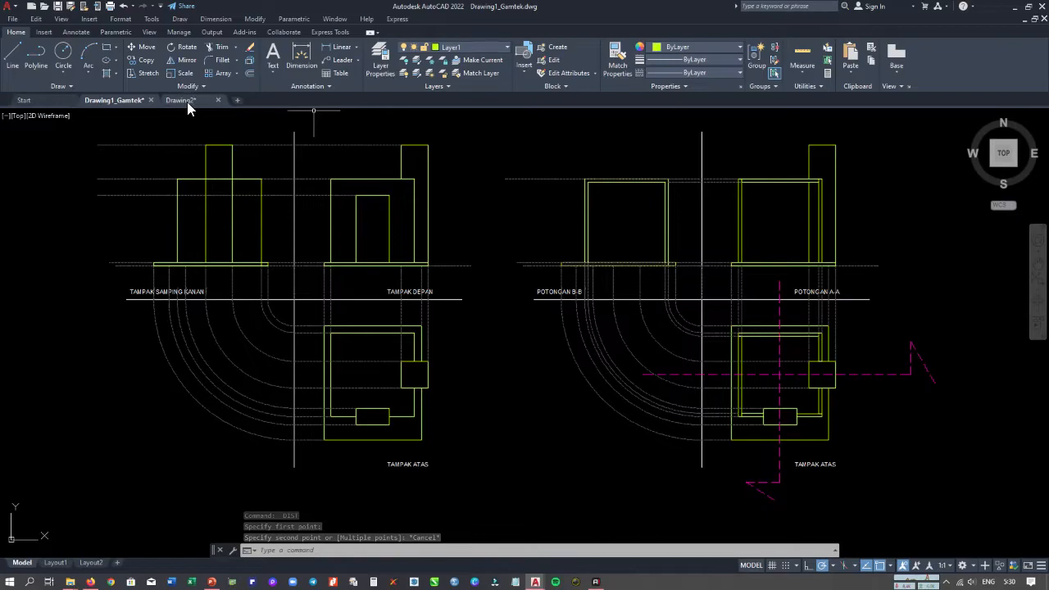
click(188, 102)
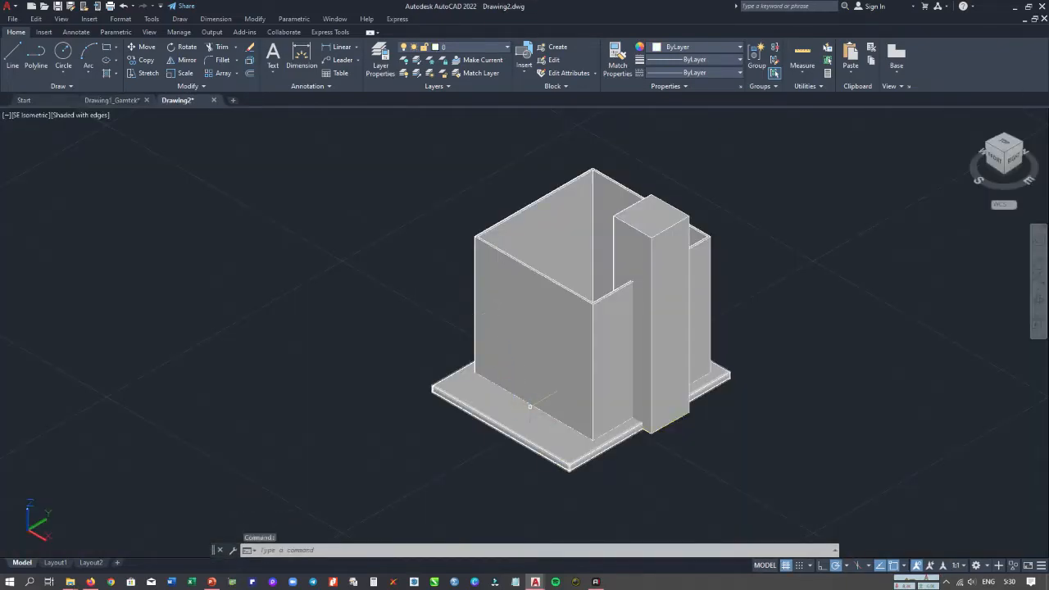
key(Return)
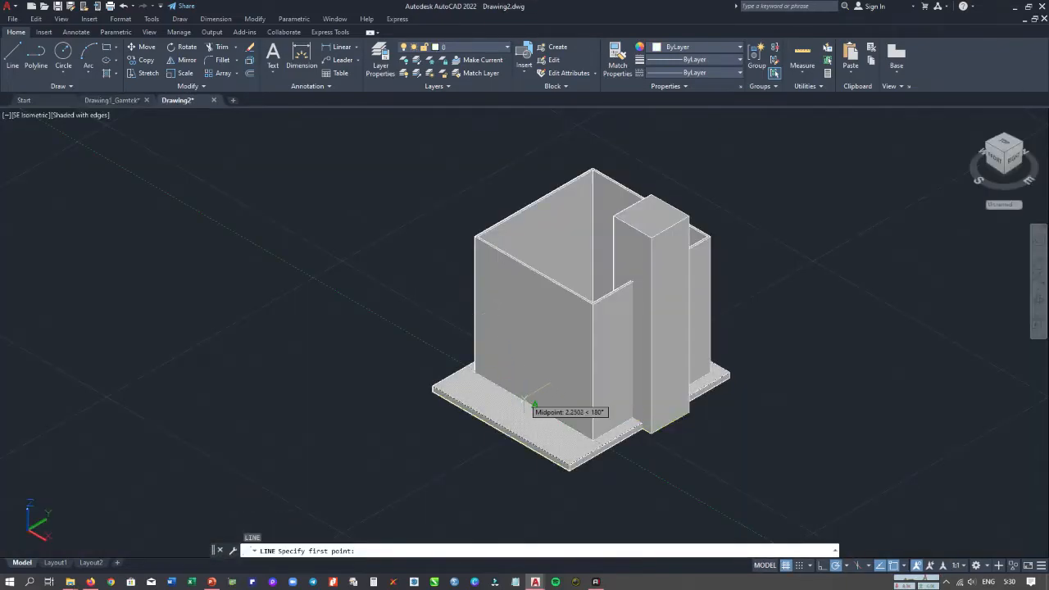
middle_drag(509, 400, 555, 414)
key(Escape)
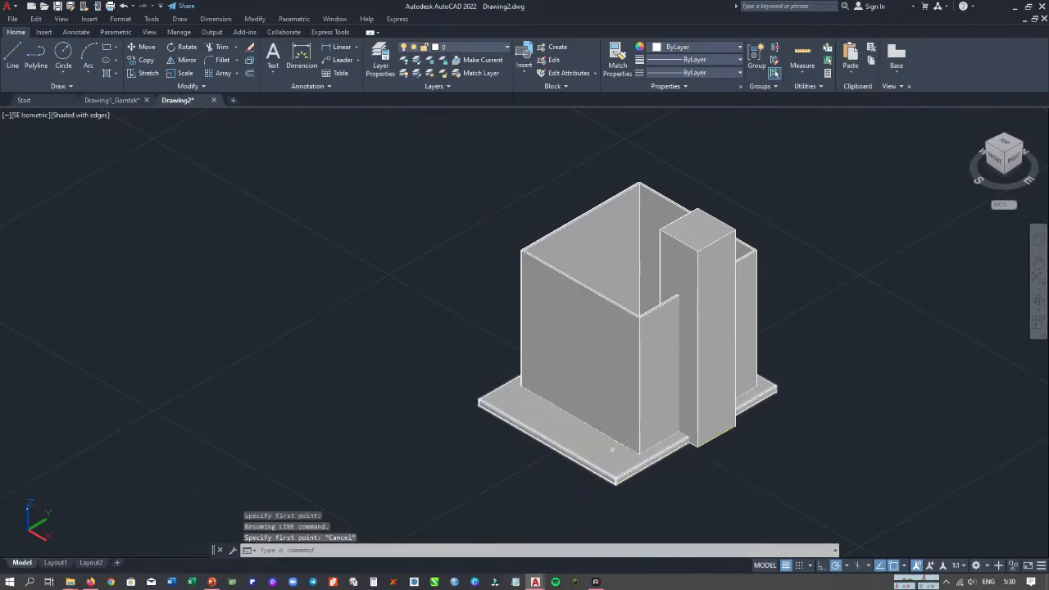
Show the model in 2D Wireframe and copy the entrance rectangle up to the base slab's top surface, using the slab's corner as reference.
click(93, 116)
click(135, 142)
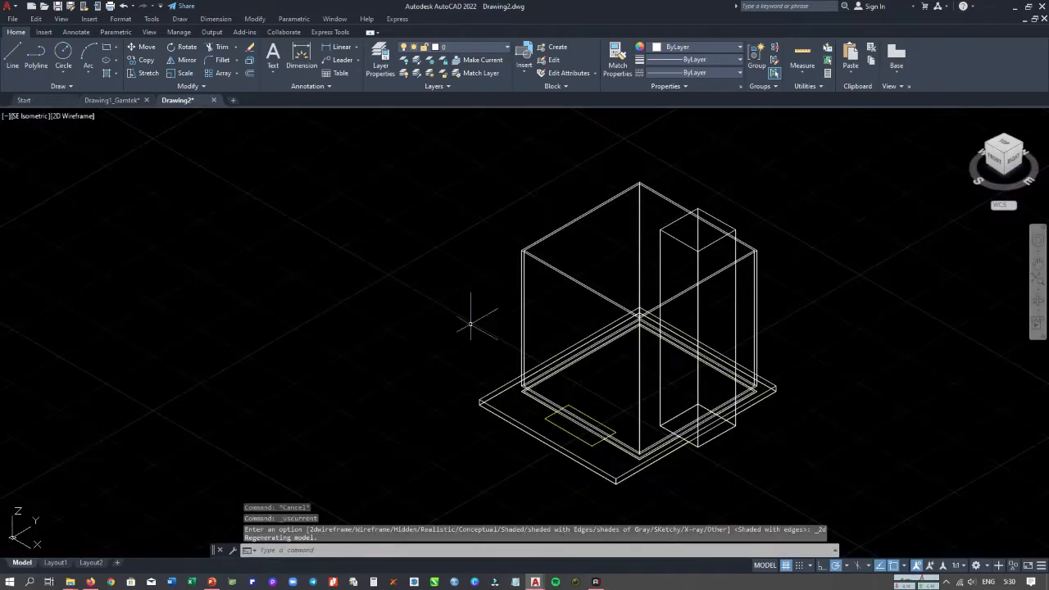
scroll(556, 440, up, 3)
click(558, 441)
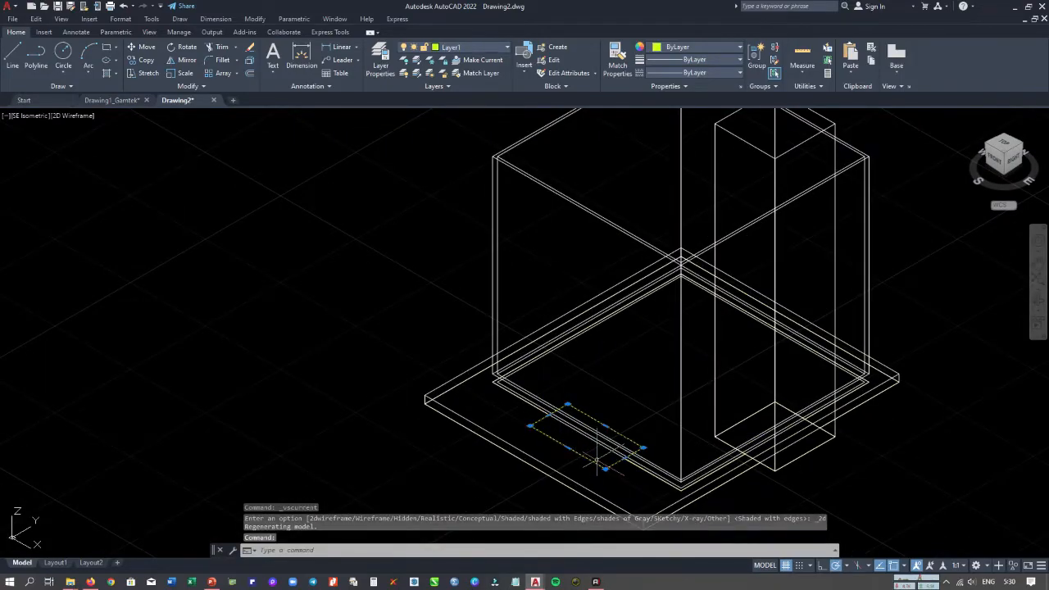
middle_drag(426, 385, 398, 359)
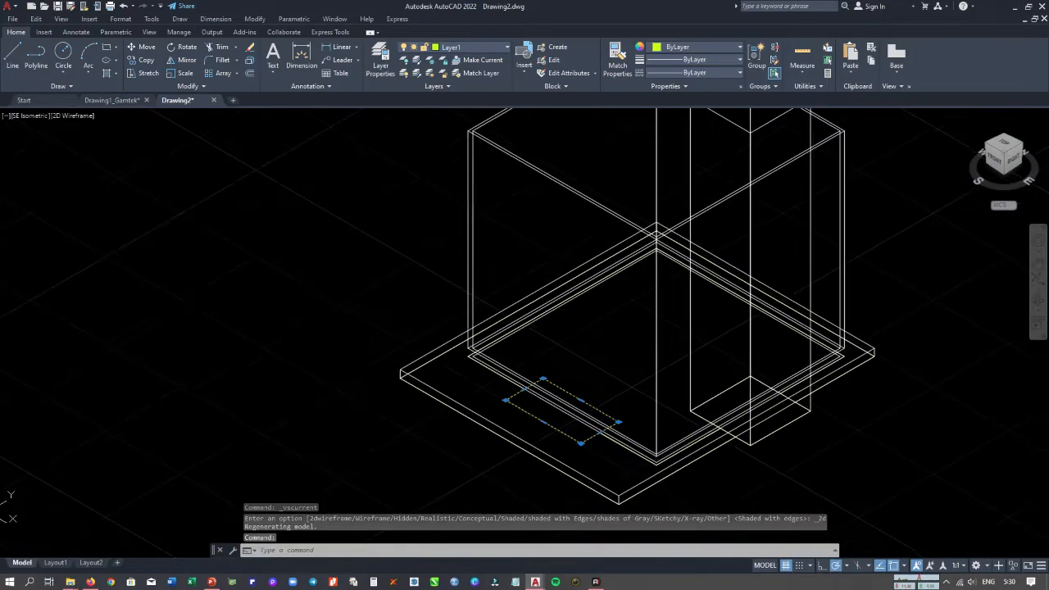
click(141, 60)
click(398, 368)
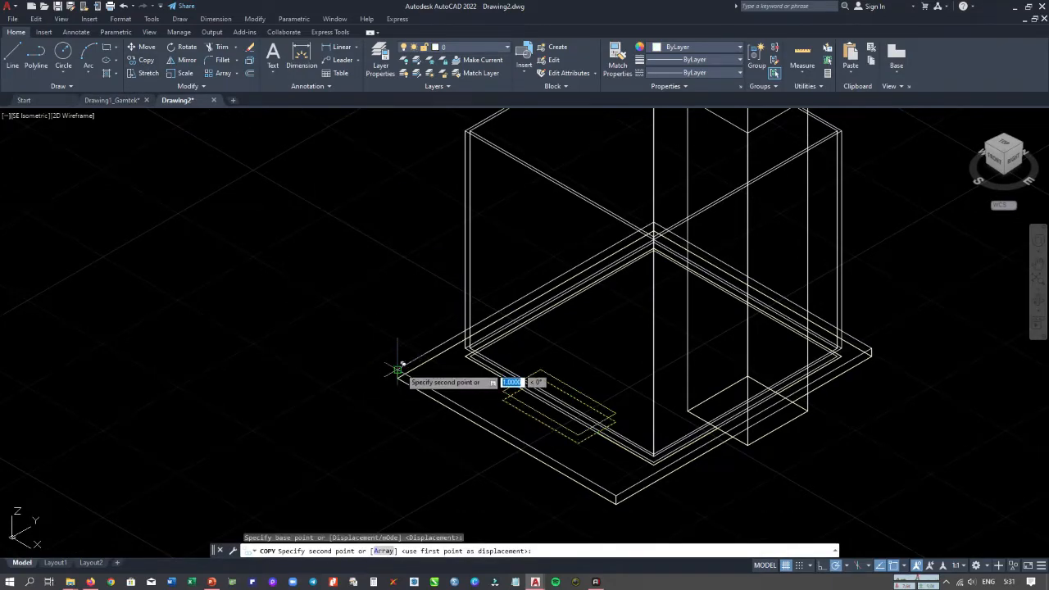
key(Escape)
middle_drag(517, 349, 454, 370)
key(Escape)
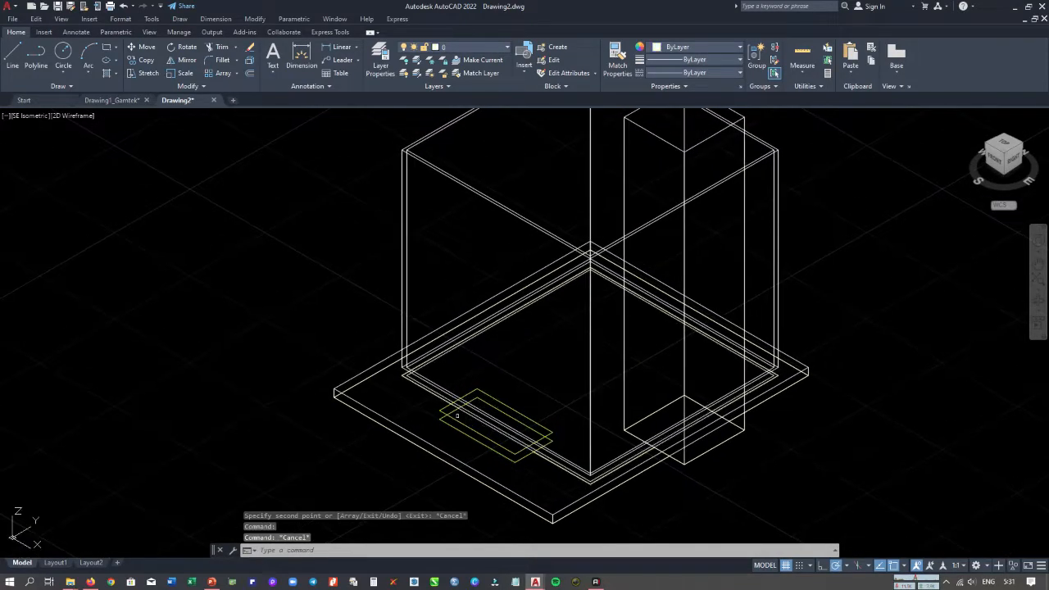
Set the visual style back to Shaded with edges.
click(85, 119)
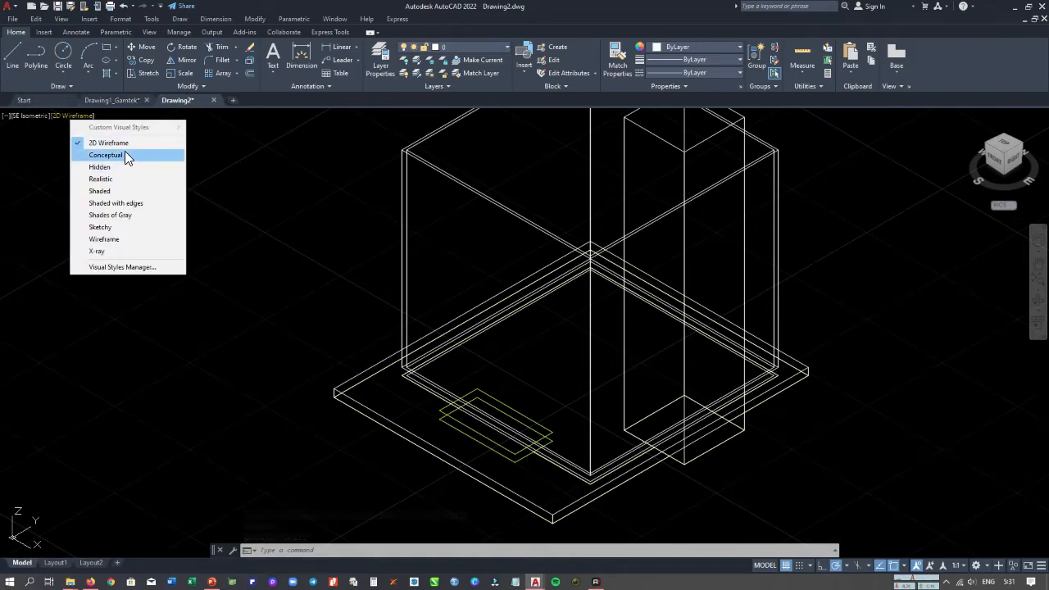
click(136, 202)
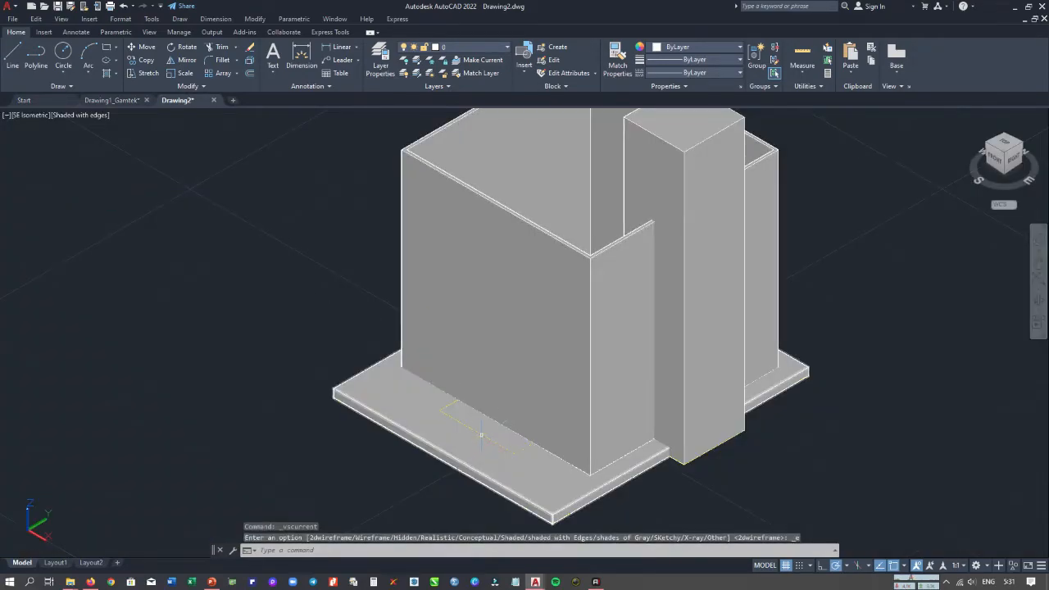
text(ext)
key(Return)
click(478, 433)
key(Escape)
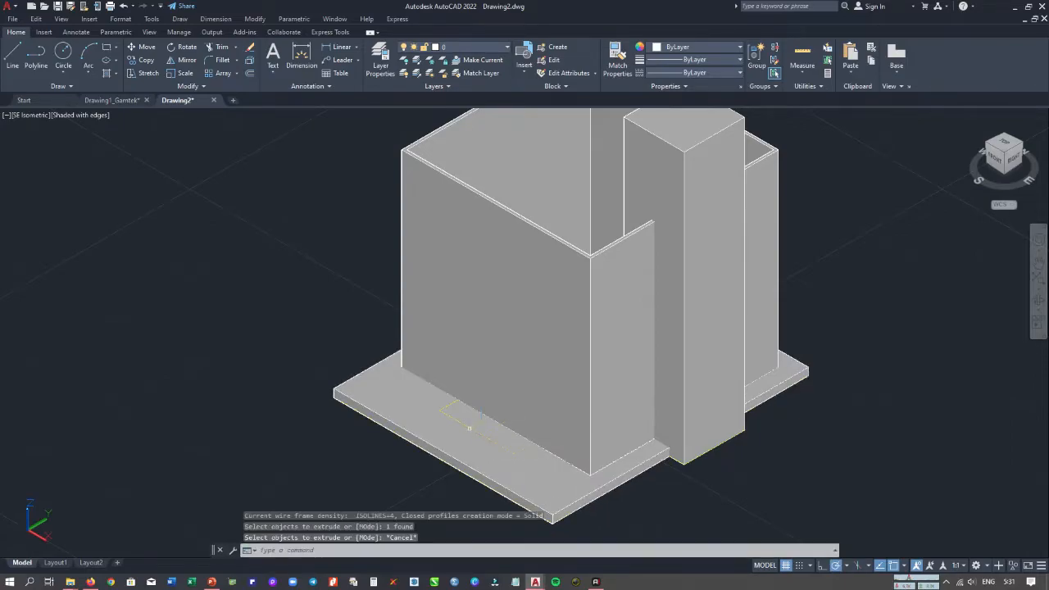
Extrude the copied entrance rectangle on the slab upward to a height of 20.
scroll(471, 431, up, 4)
key(Return)
click(455, 417)
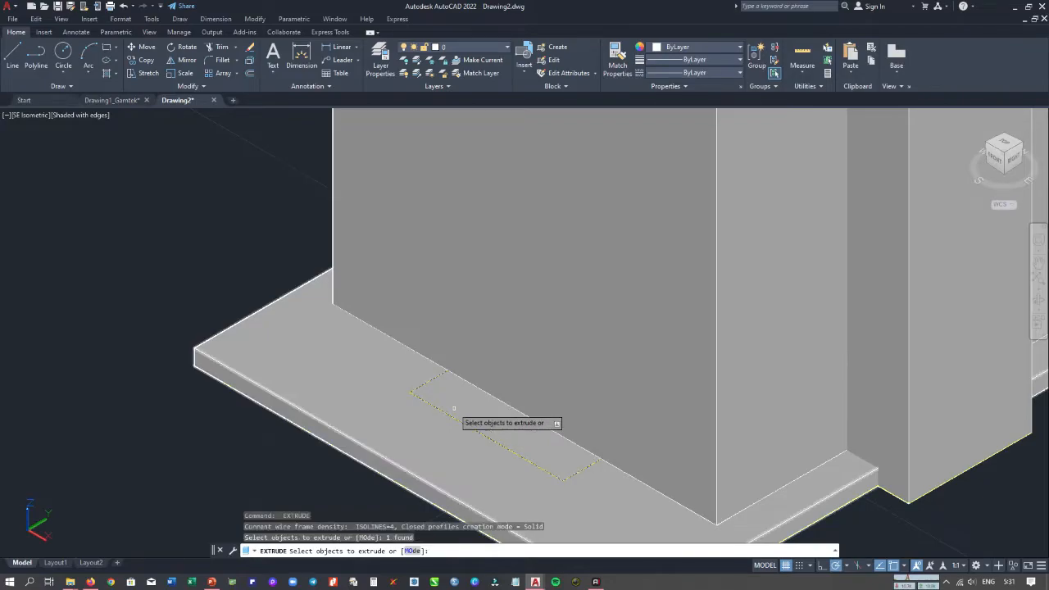
key(Return)
scroll(469, 376, down, 5)
shift+middle_drag(470, 372, 469, 371)
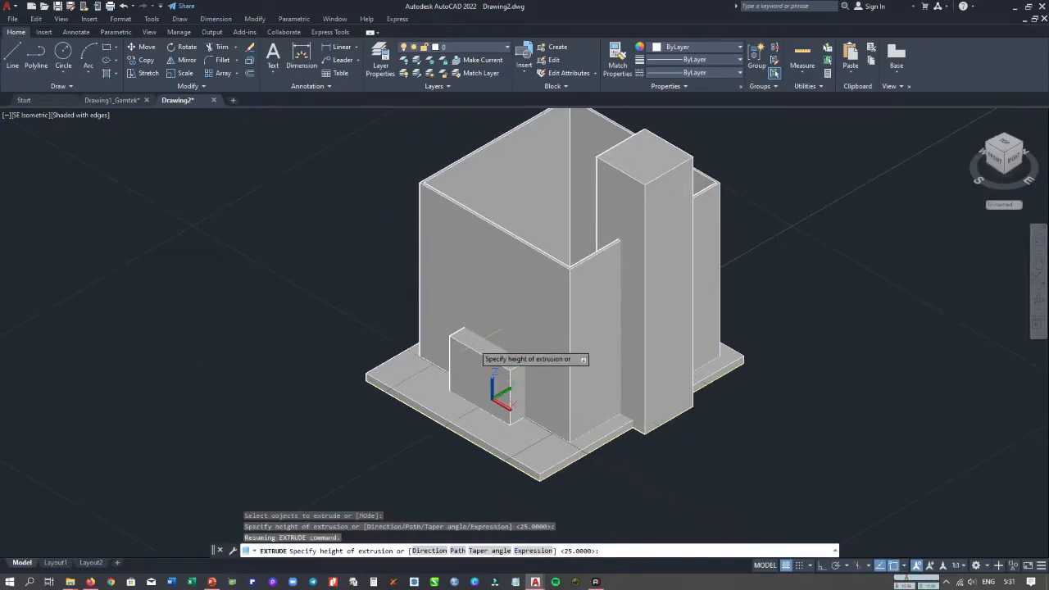
text(0)
key(Return)
key(Escape)
middle_drag(496, 299, 460, 390)
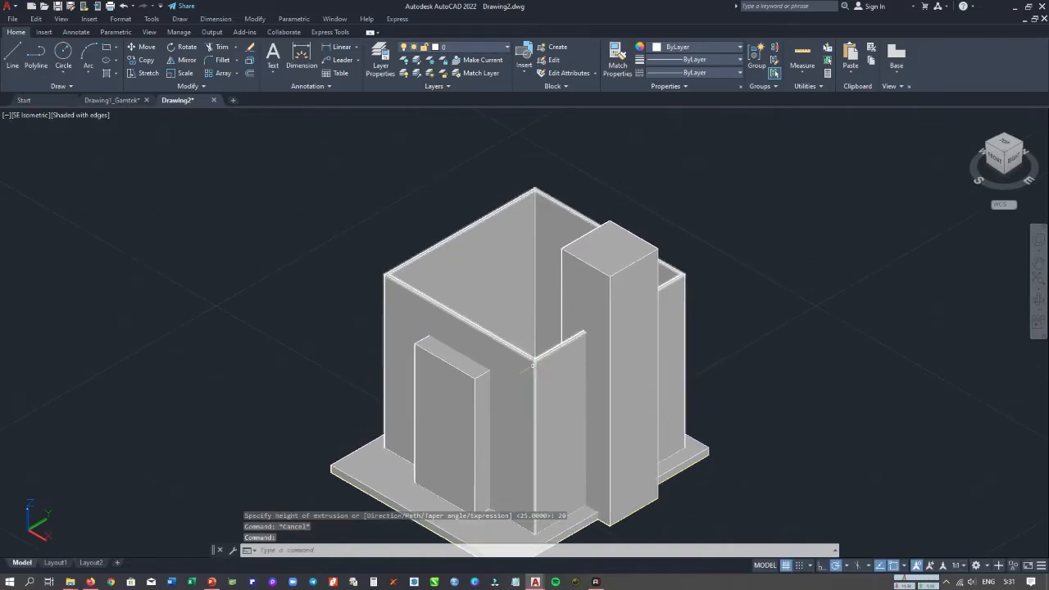
Cut the entrance opening by subtracting the extruded entrance block from the hollow main building.
text(ORBI)
key(Return)
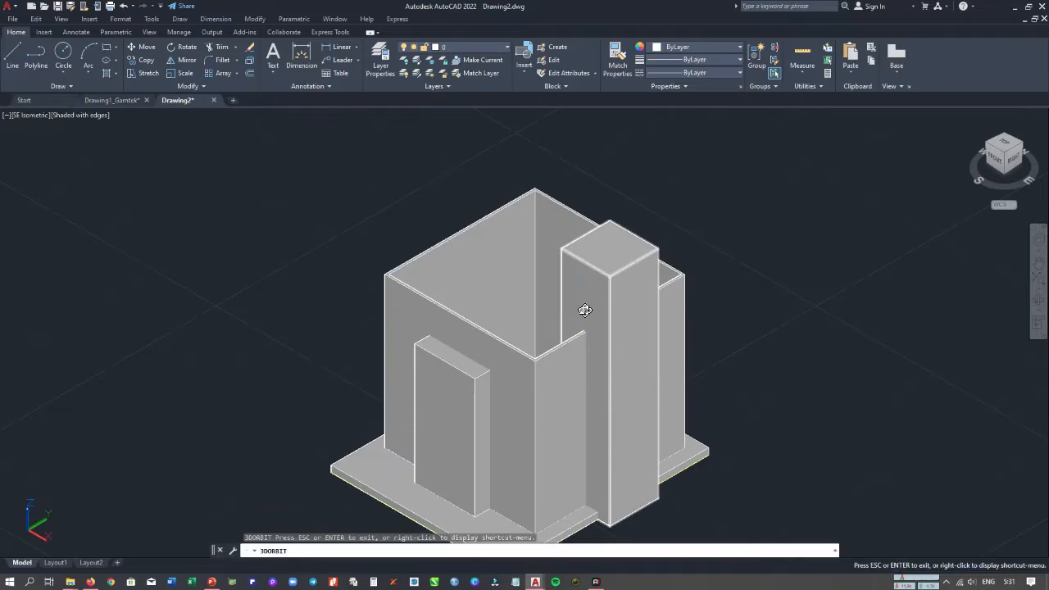
drag(615, 320, 453, 403)
middle_drag(453, 403, 471, 393)
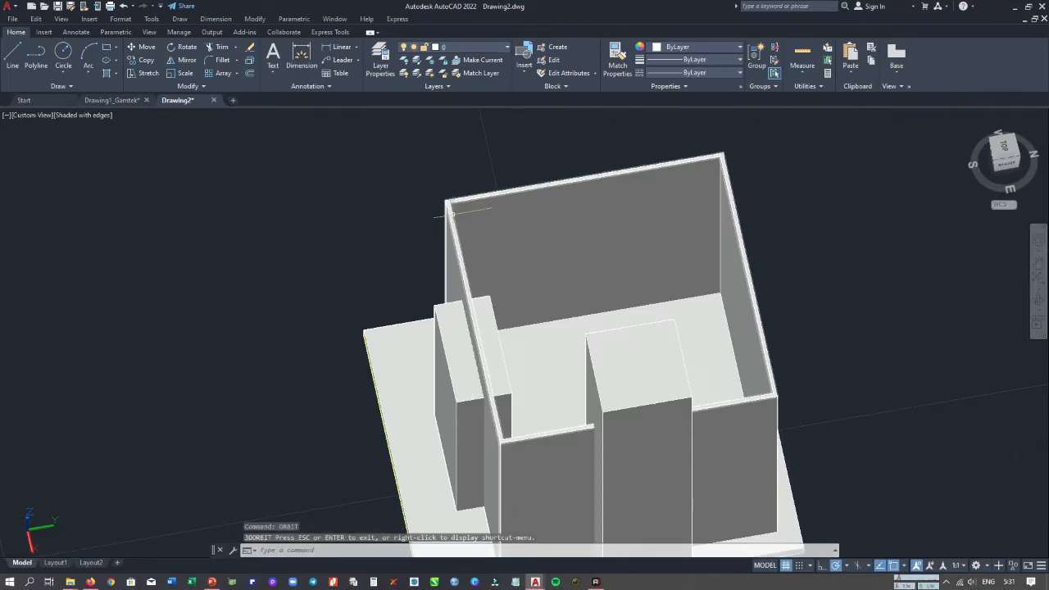
middle_drag(471, 354, 488, 348)
key(Escape)
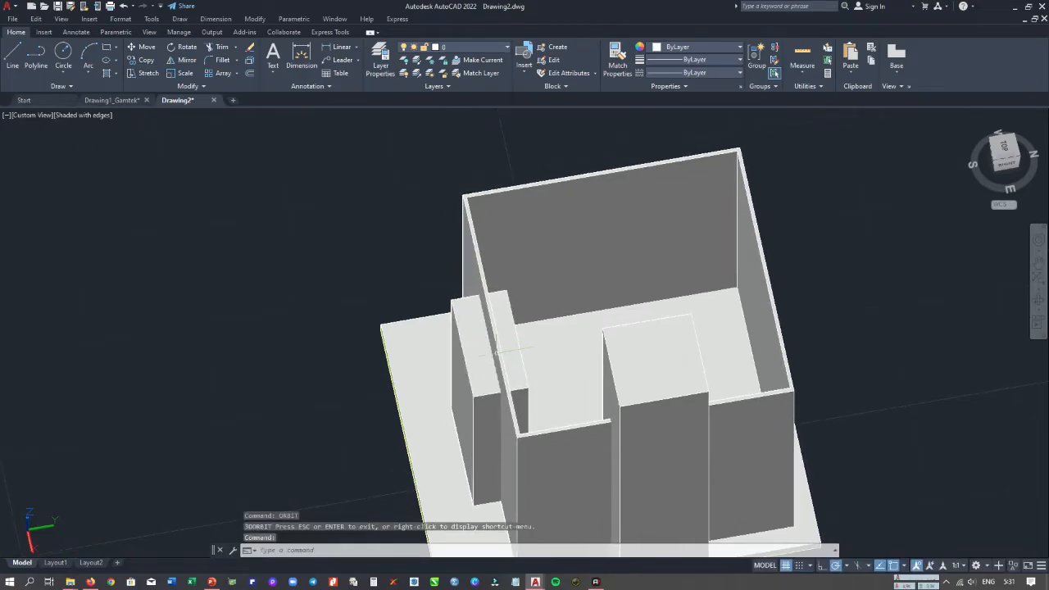
text(sub)
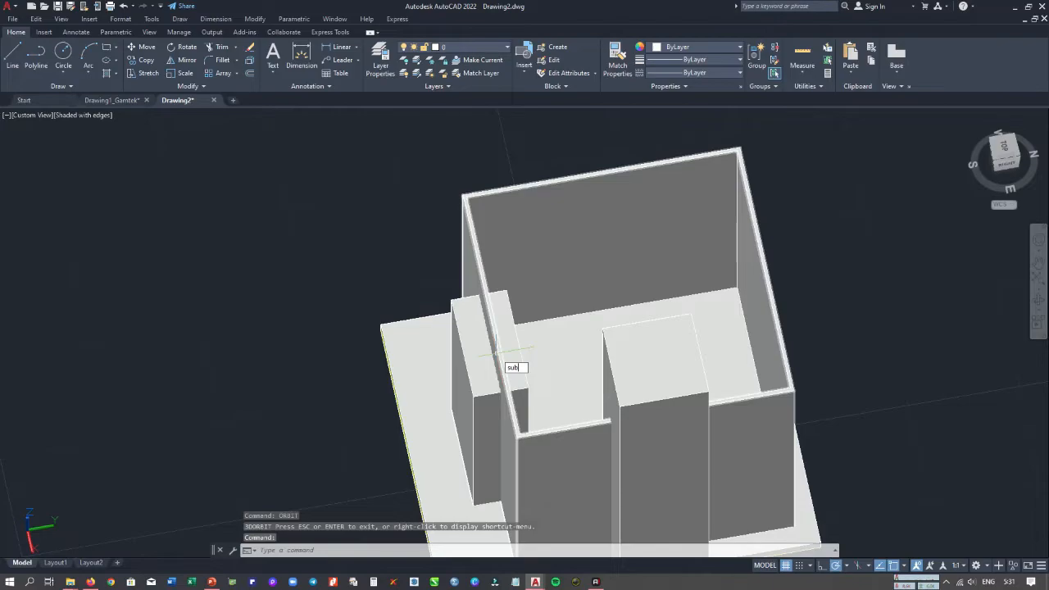
text(strc)
key(BackSpace)
text(at)
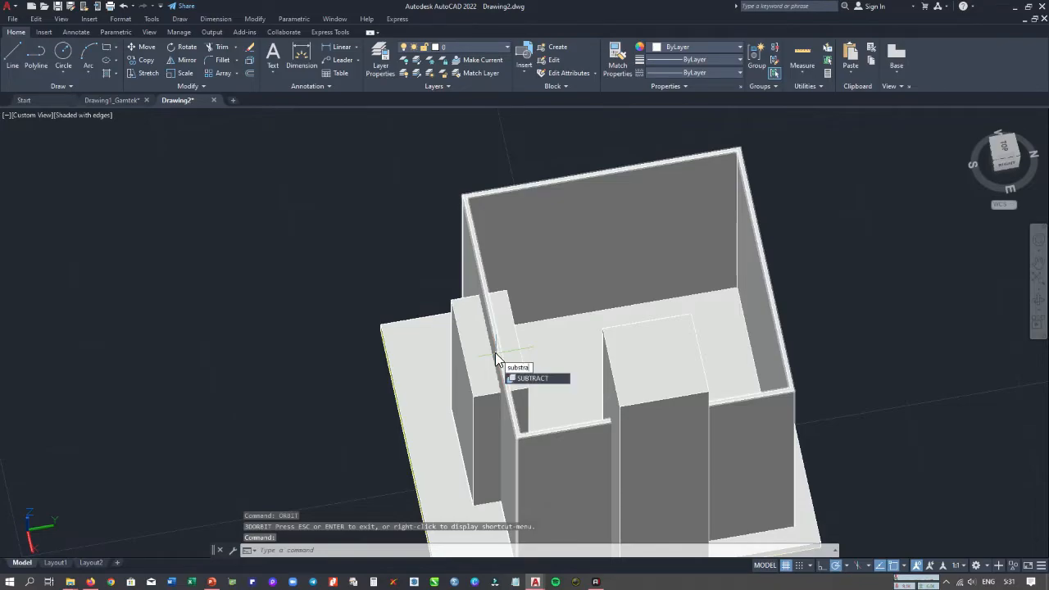
key(Return)
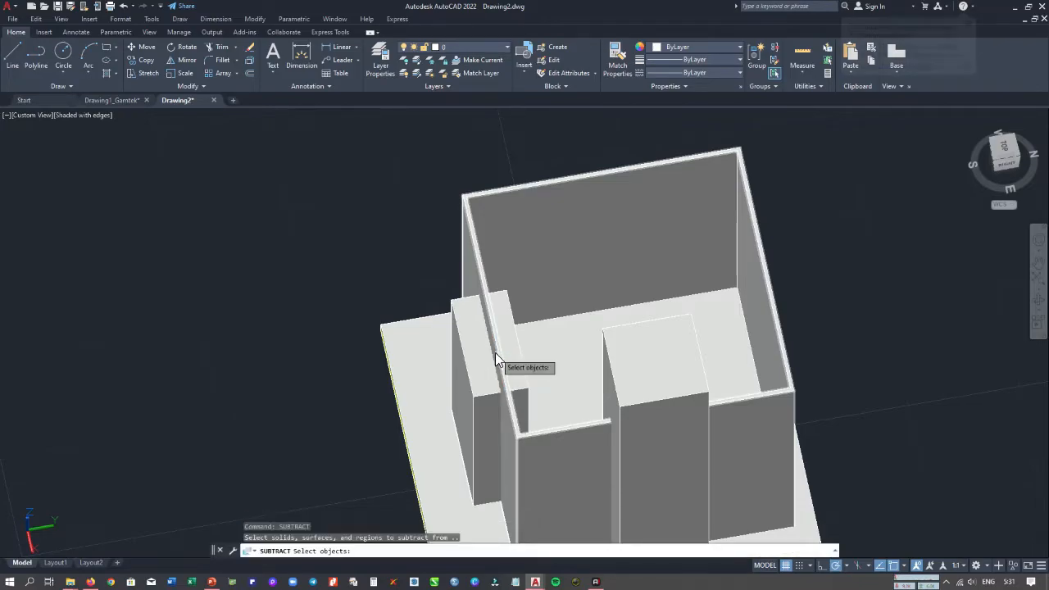
click(477, 246)
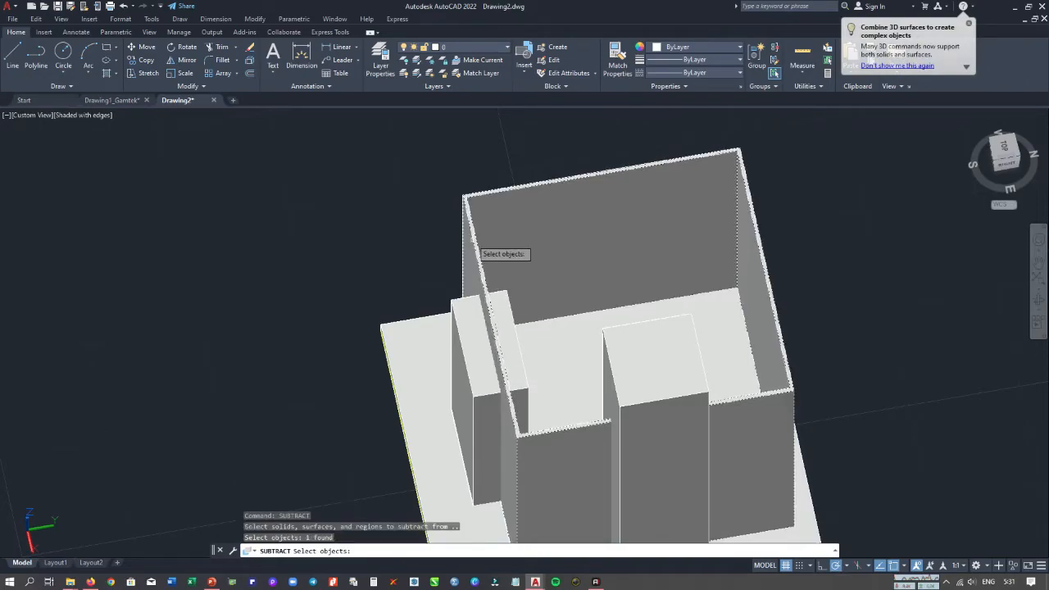
key(Return)
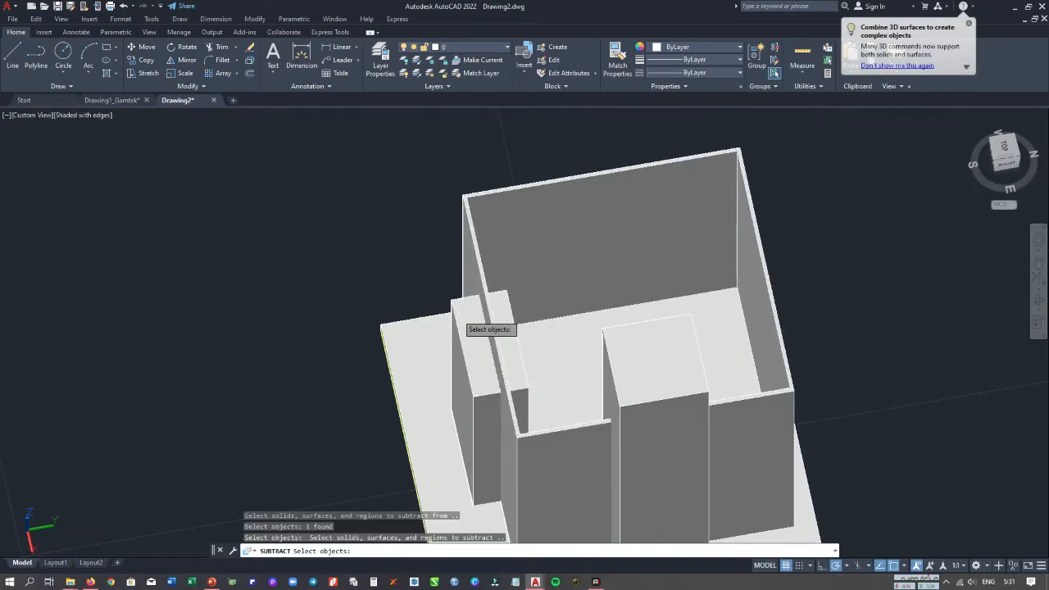
click(455, 320)
key(Return)
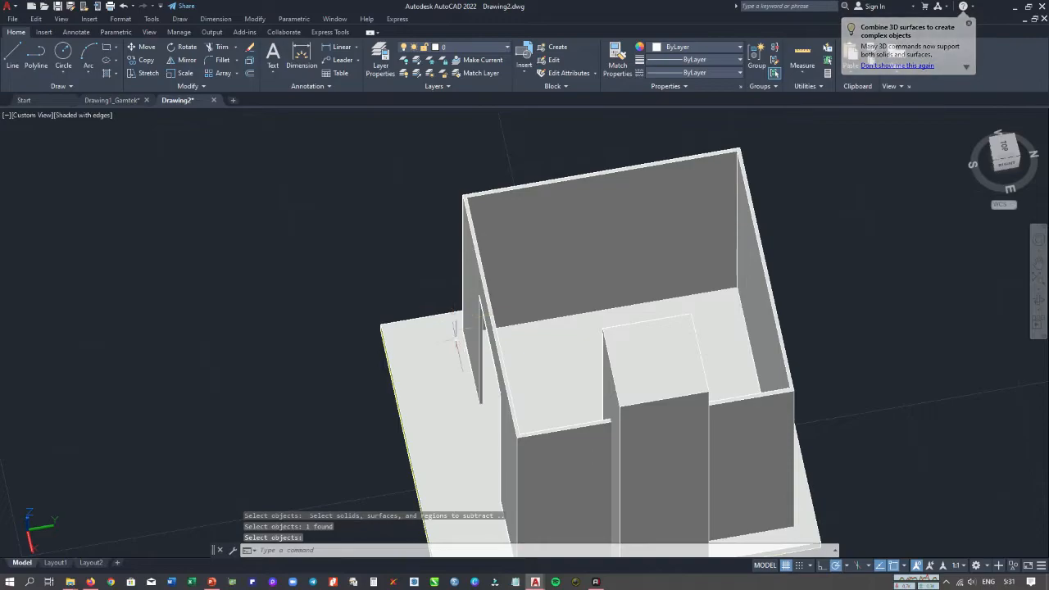
Return to the SE Isometric view to inspect the doorway in the front wall.
click(994, 159)
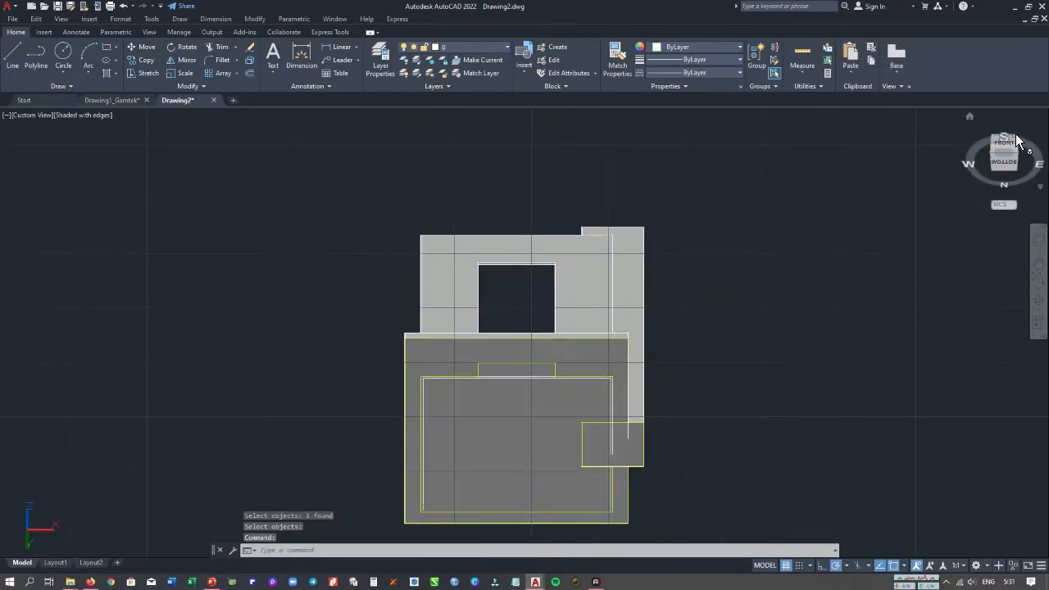
click(1016, 139)
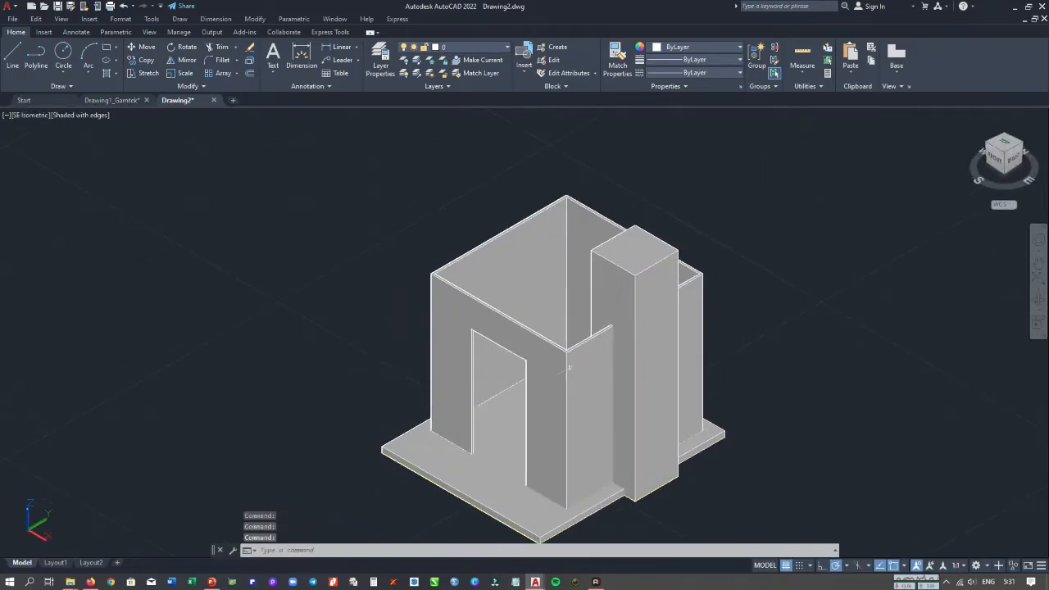
middle_drag(544, 317, 542, 305)
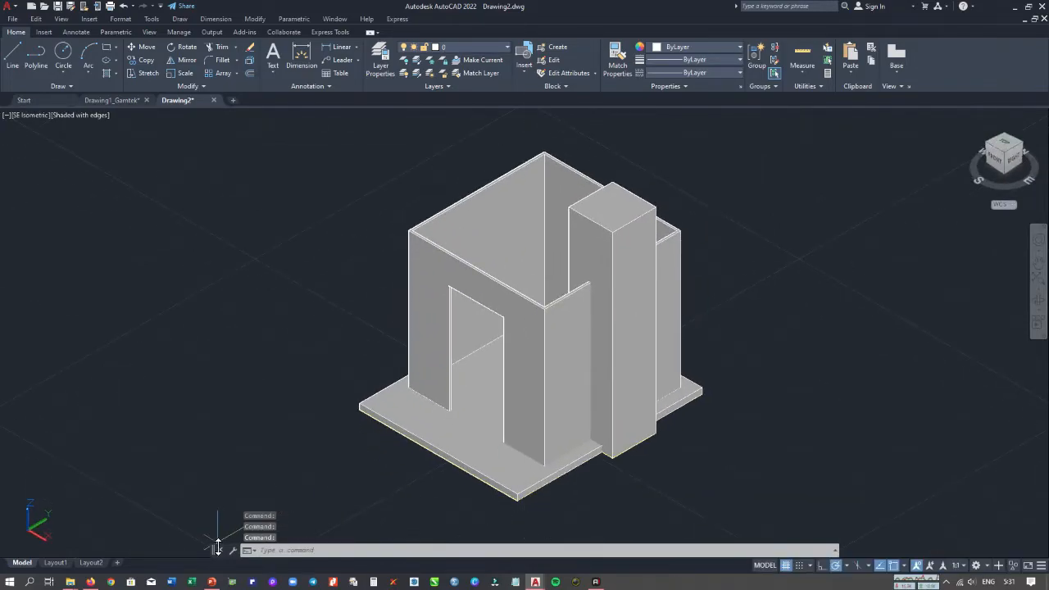
Switch to PowerPoint to consult the slide on isometric projection, and return to Drawing2 in AutoCAD.
click(210, 582)
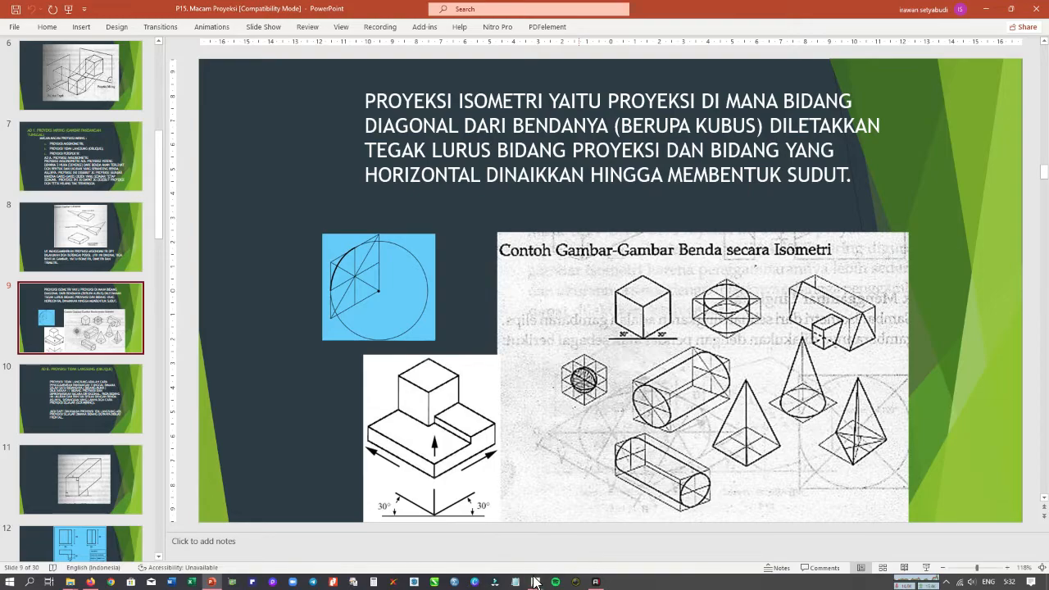
mouse_move(534, 582)
click(562, 549)
Try to draw a rectangle over the main building's open top between two opposite outer wall corners.
middle_drag(516, 359, 473, 380)
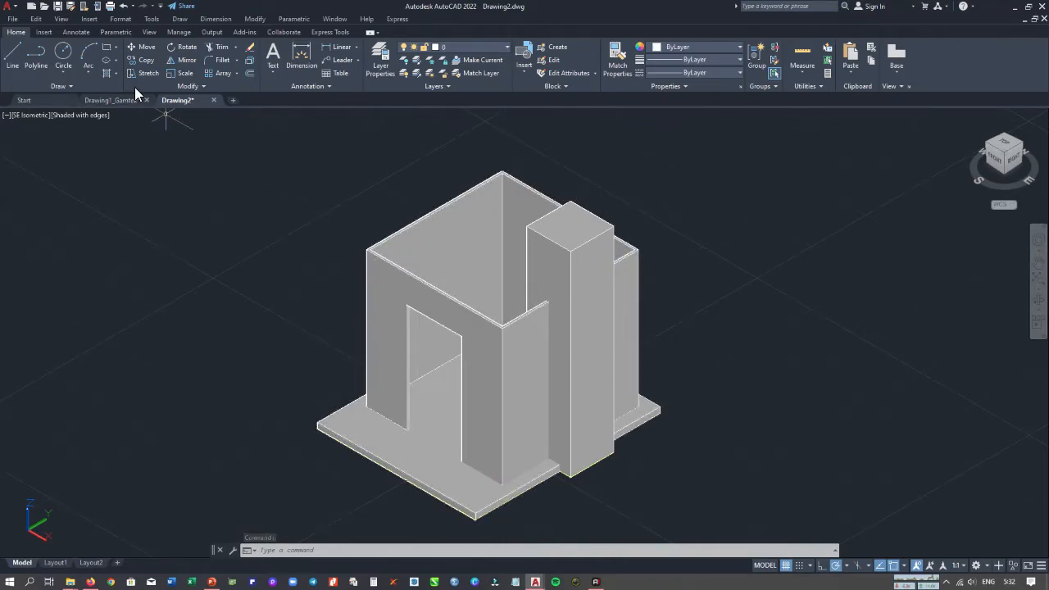
click(110, 52)
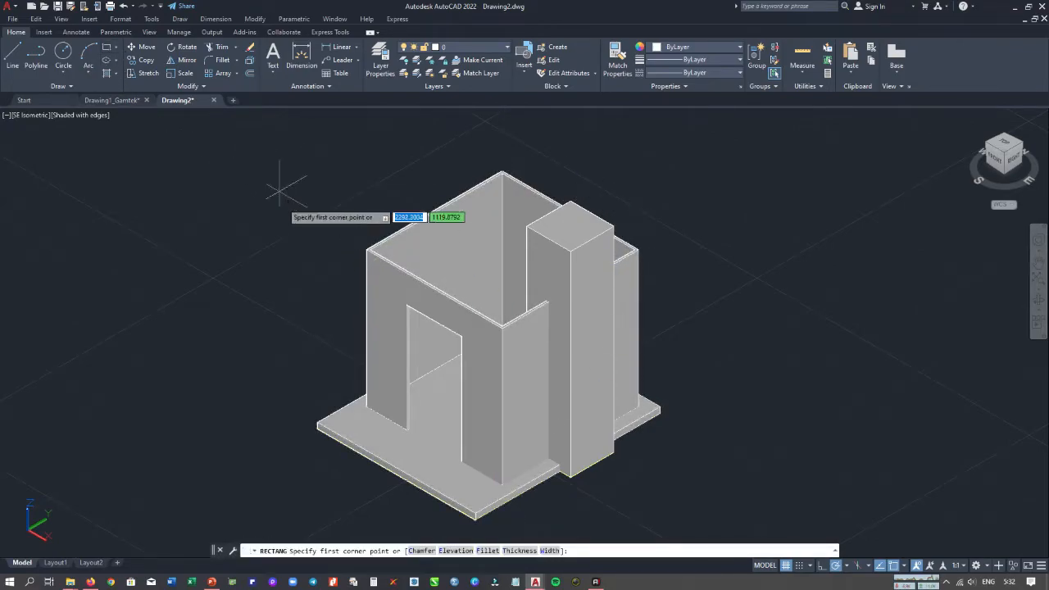
click(366, 248)
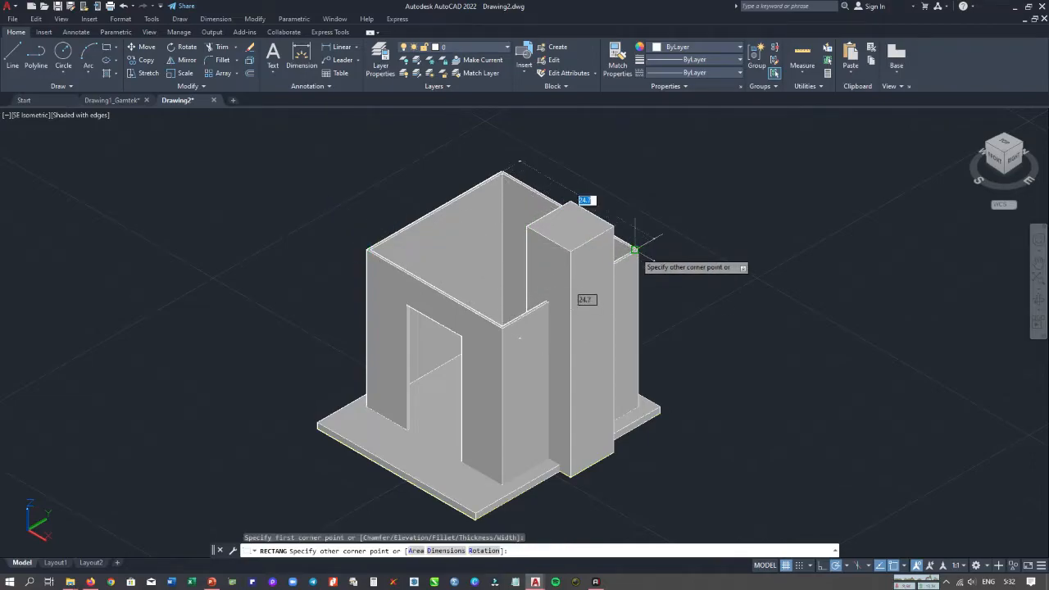
click(638, 248)
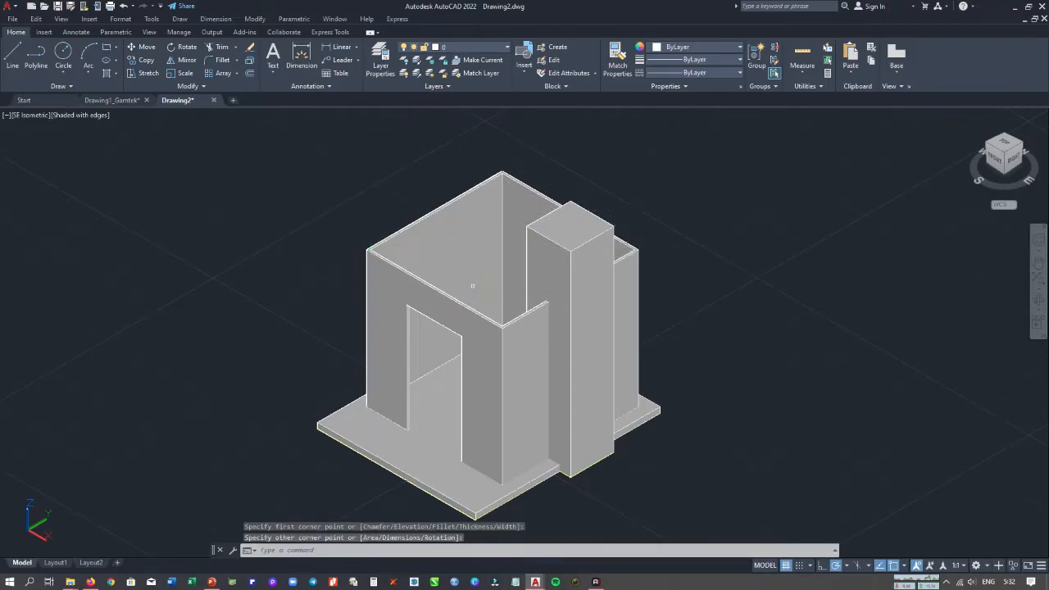
click(415, 275)
scroll(363, 246, up, 5)
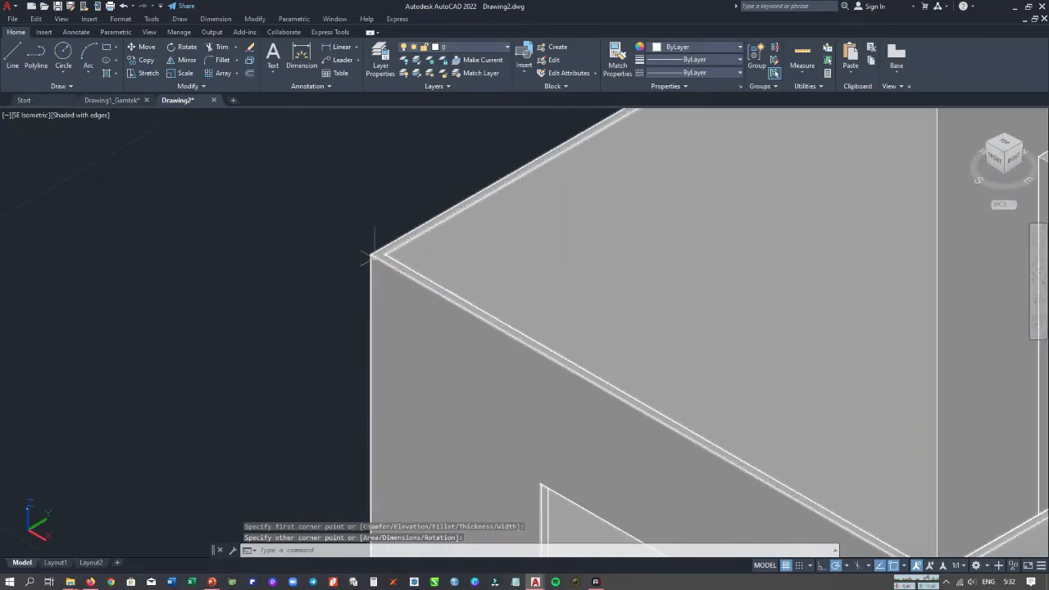
scroll(385, 233, down, 3)
middle_drag(384, 233, 378, 232)
key(Escape)
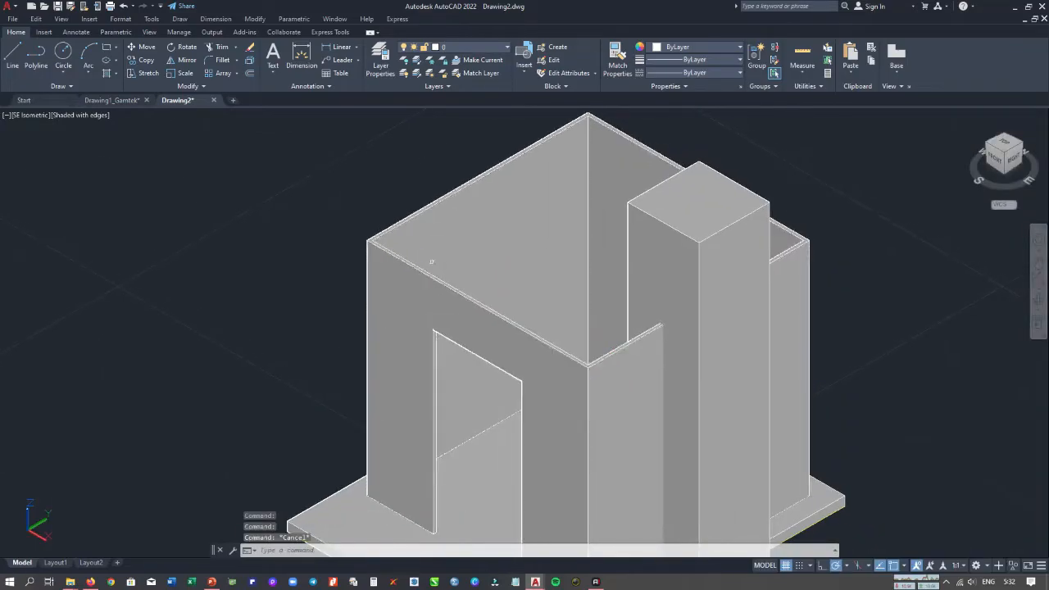
Draw a rectangle around the outer top edges of the main building's walls, snapping to two diagonally opposite corners.
click(106, 48)
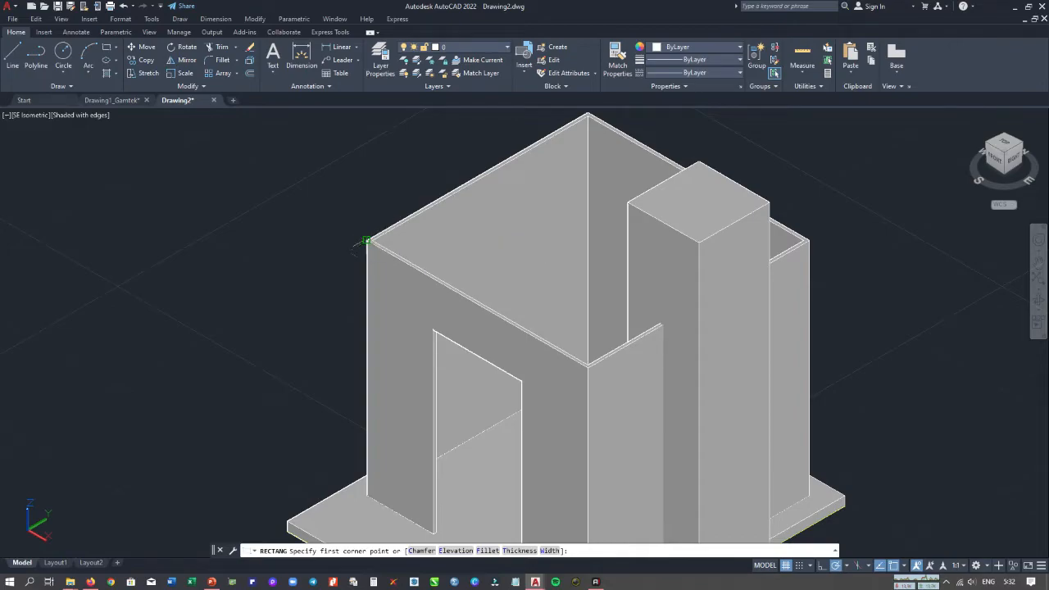
click(368, 238)
click(811, 237)
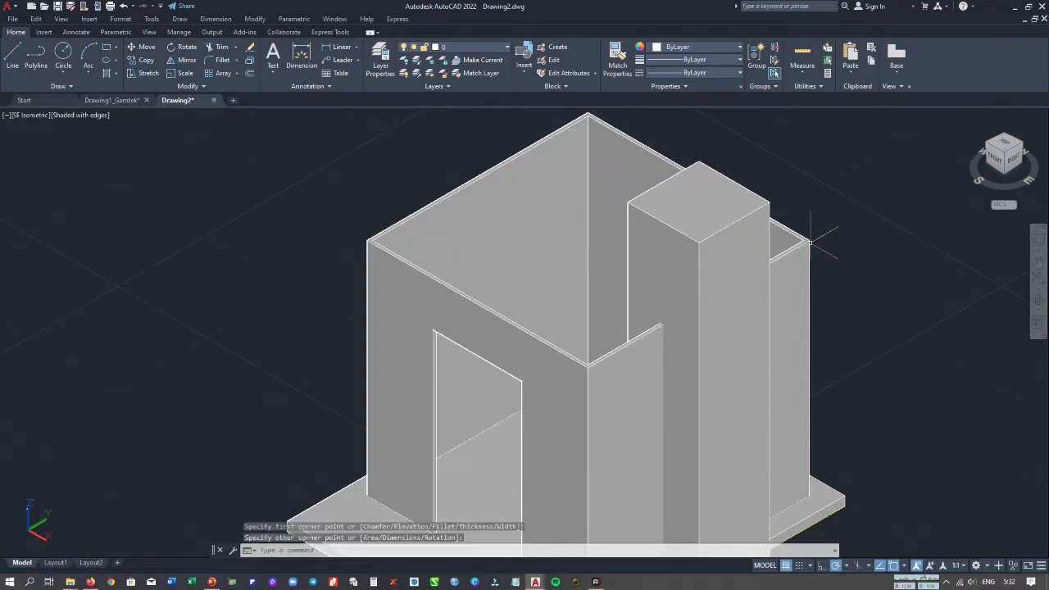
Extrude the rectangle on top of the walls upward to a height of 1 as the roof slab.
click(815, 235)
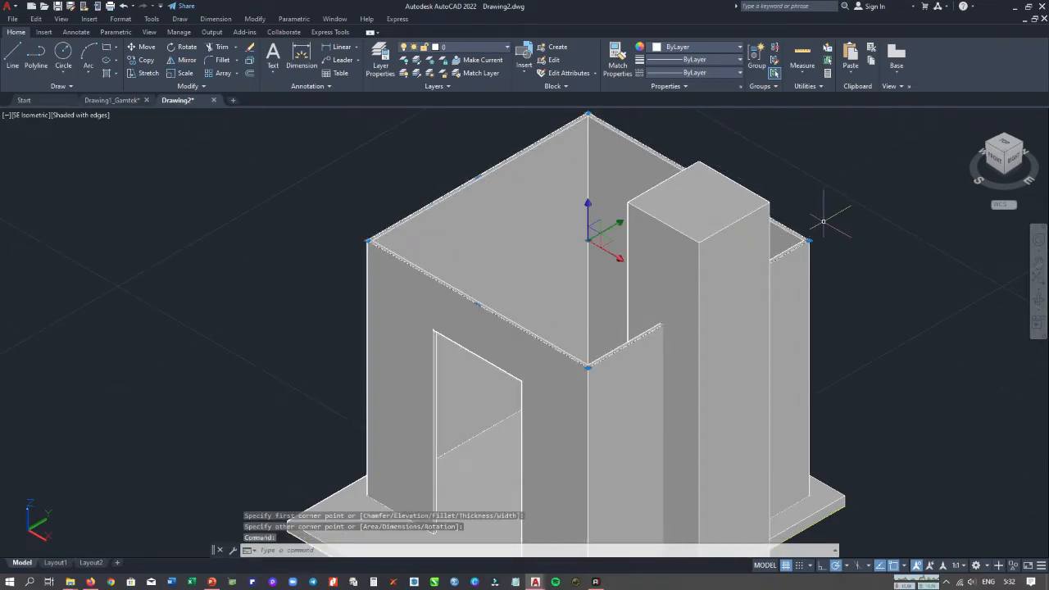
text(ext)
key(Return)
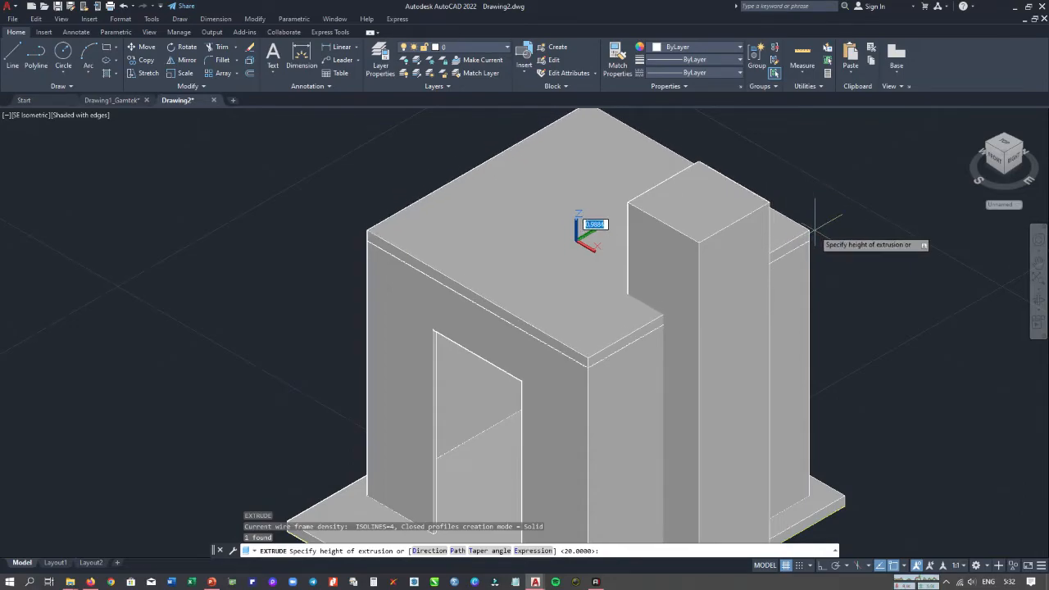
text(1)
key(Return)
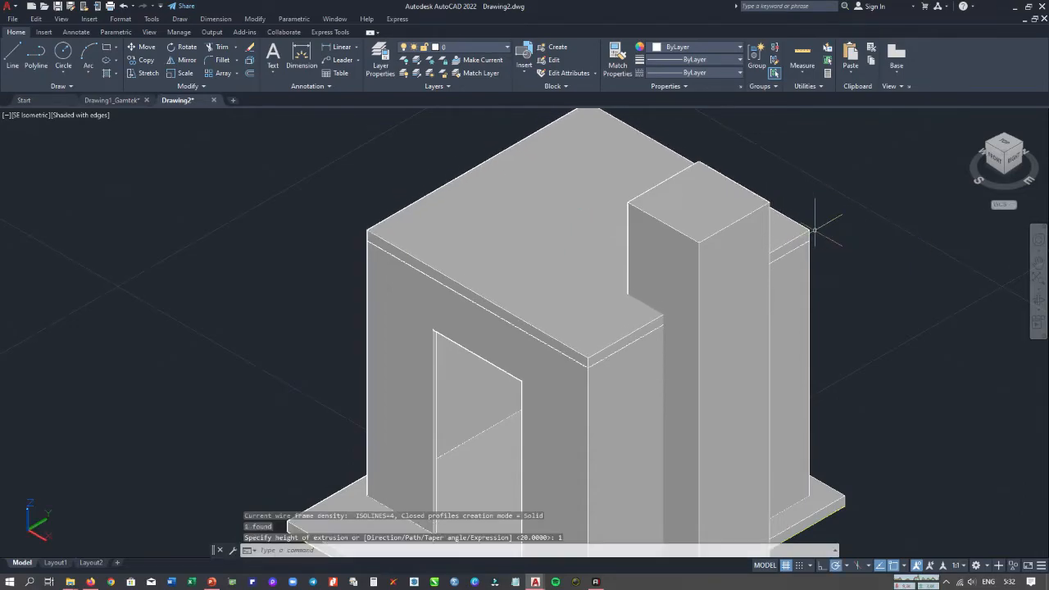
Inspect the whole roofed model, consult the 2D views in Drawing1_Gamtek, and return to Drawing2.
scroll(553, 244, down, 4)
scroll(623, 236, up, 2)
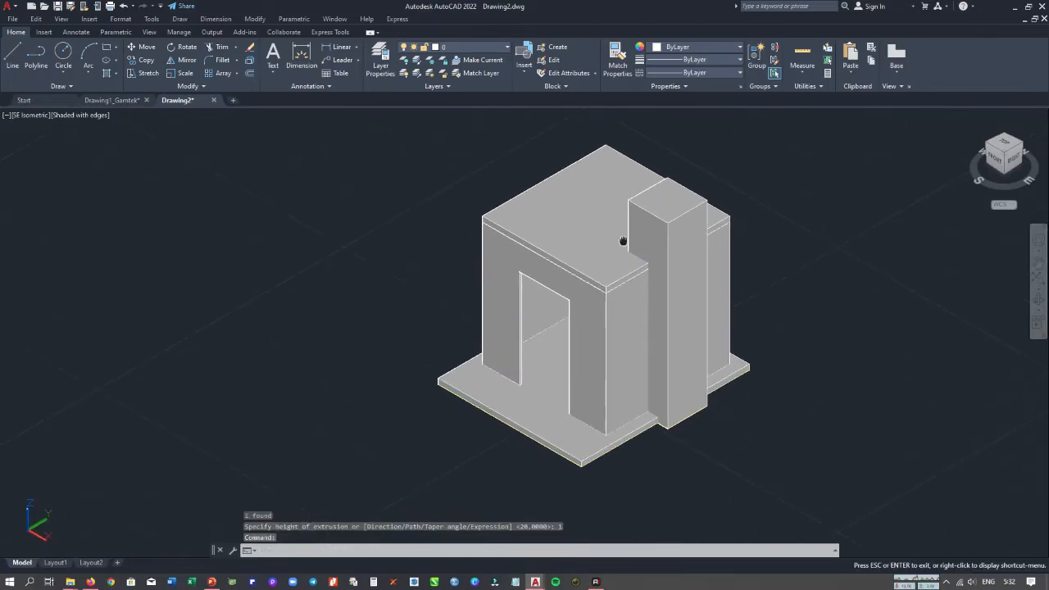
middle_drag(611, 288, 552, 311)
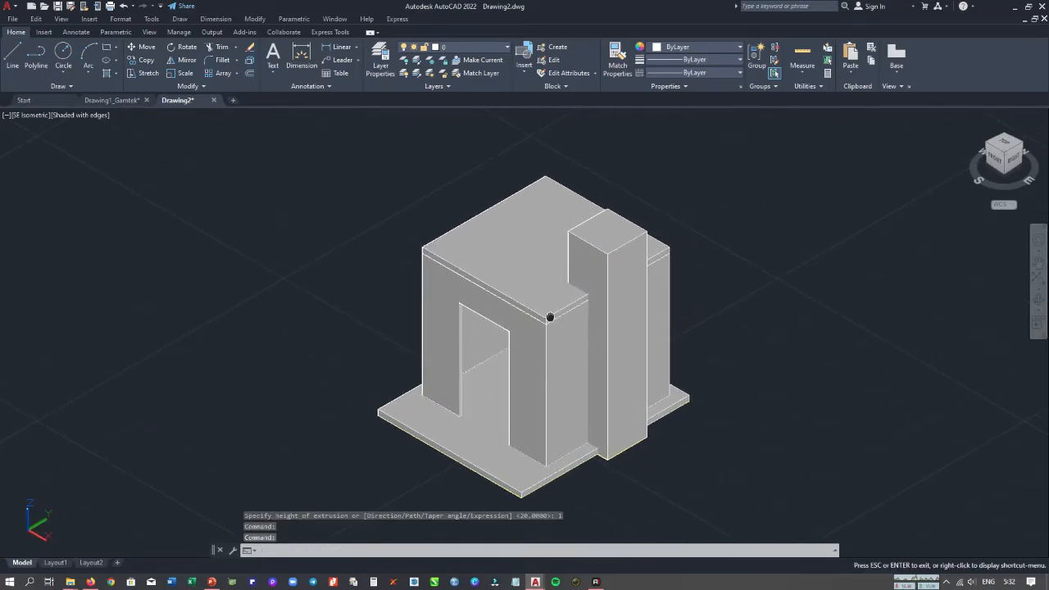
click(115, 100)
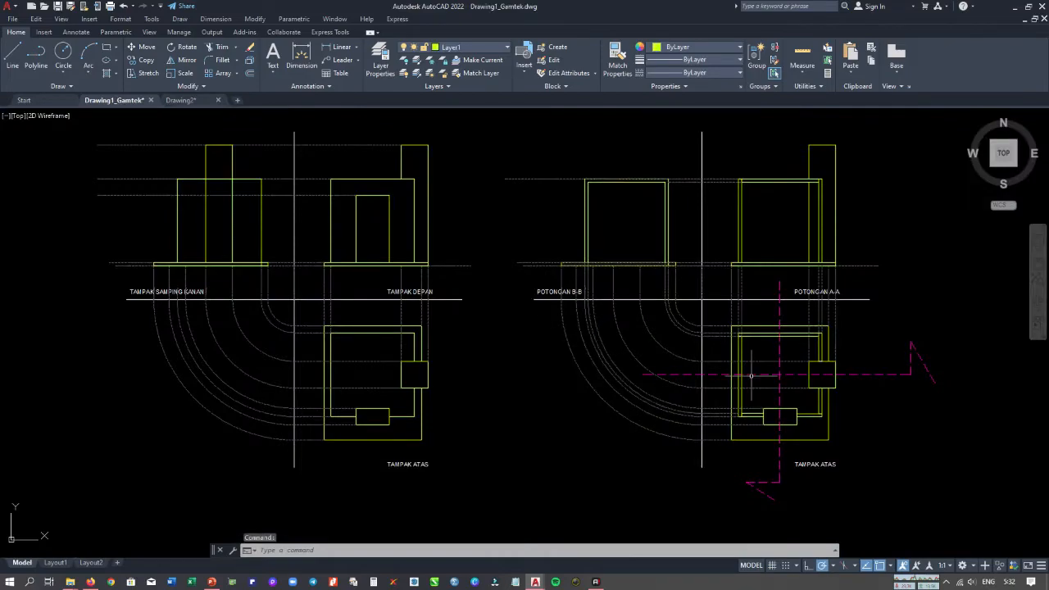
click(191, 100)
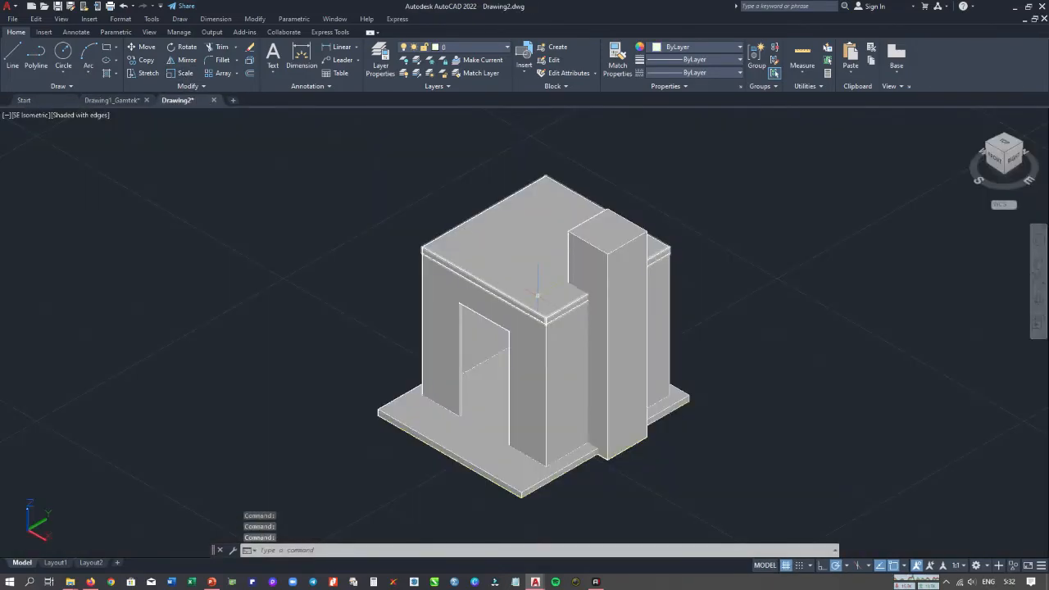